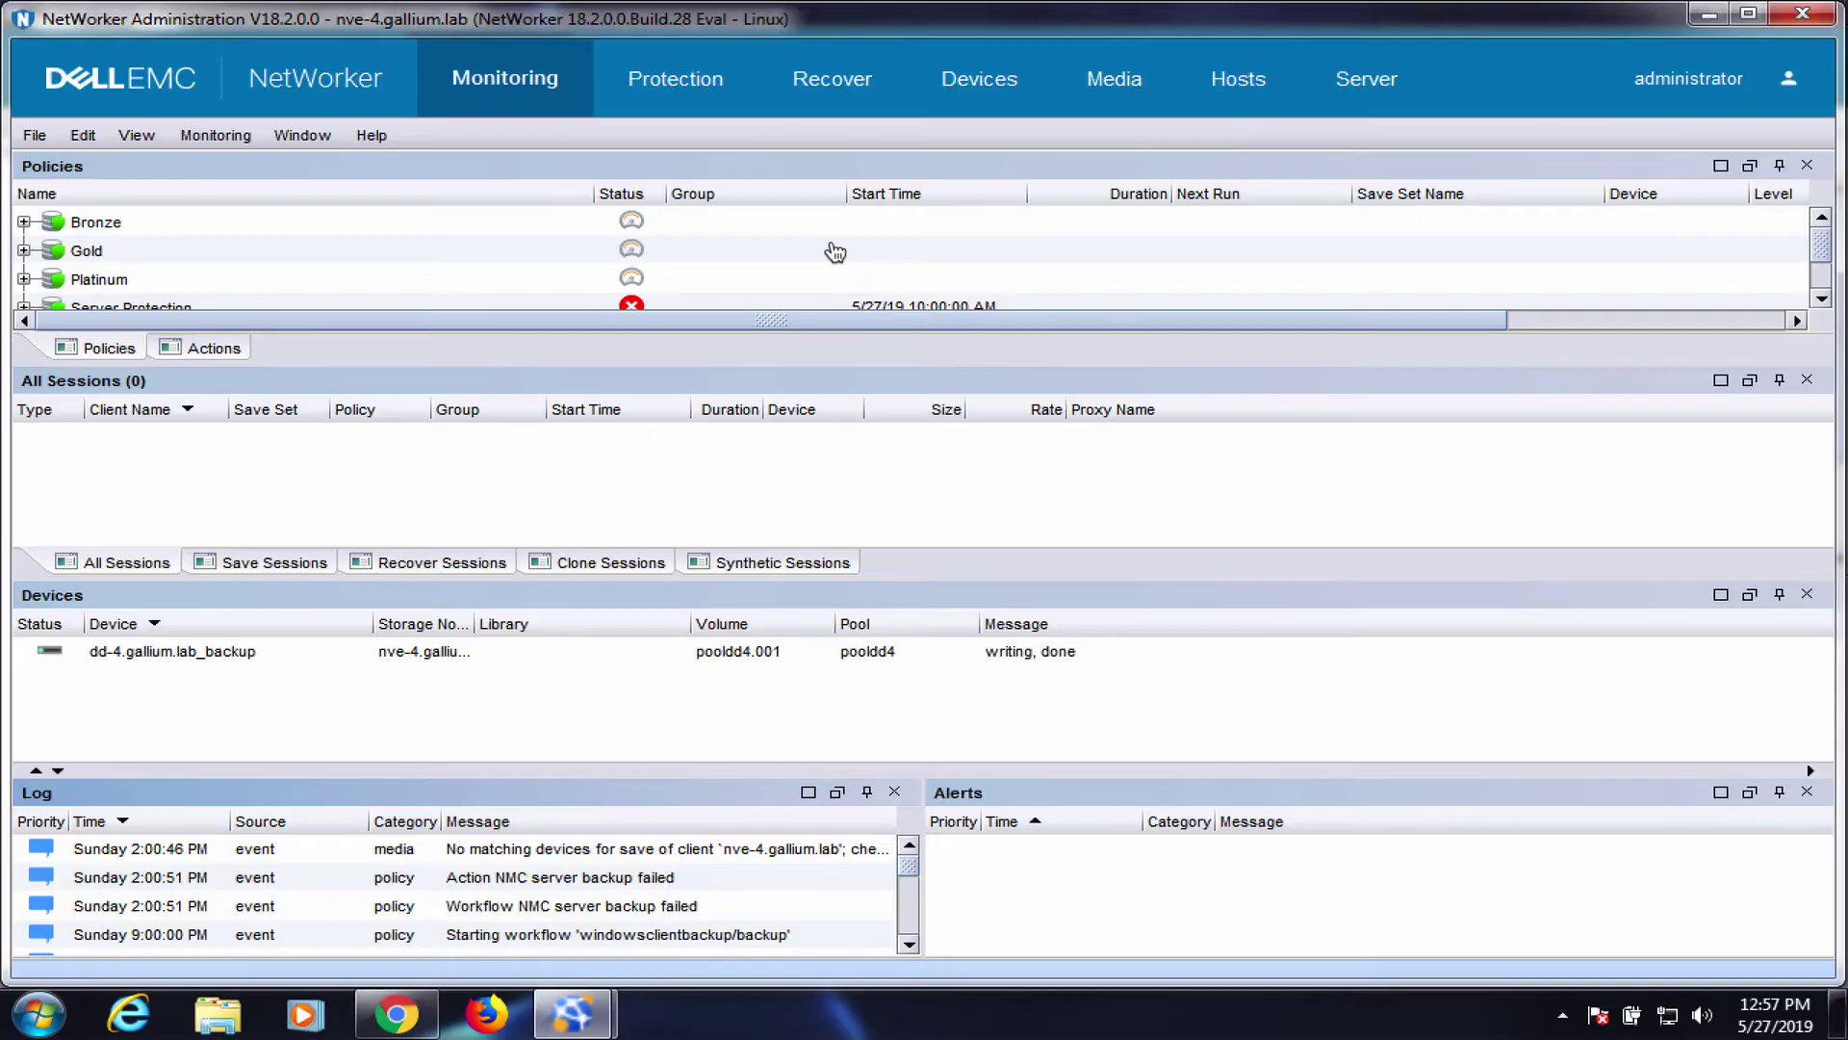
# Add vCenter 192.168.11.20 under VMware View using the administrator user name and password
pyautogui.click(701, 96)
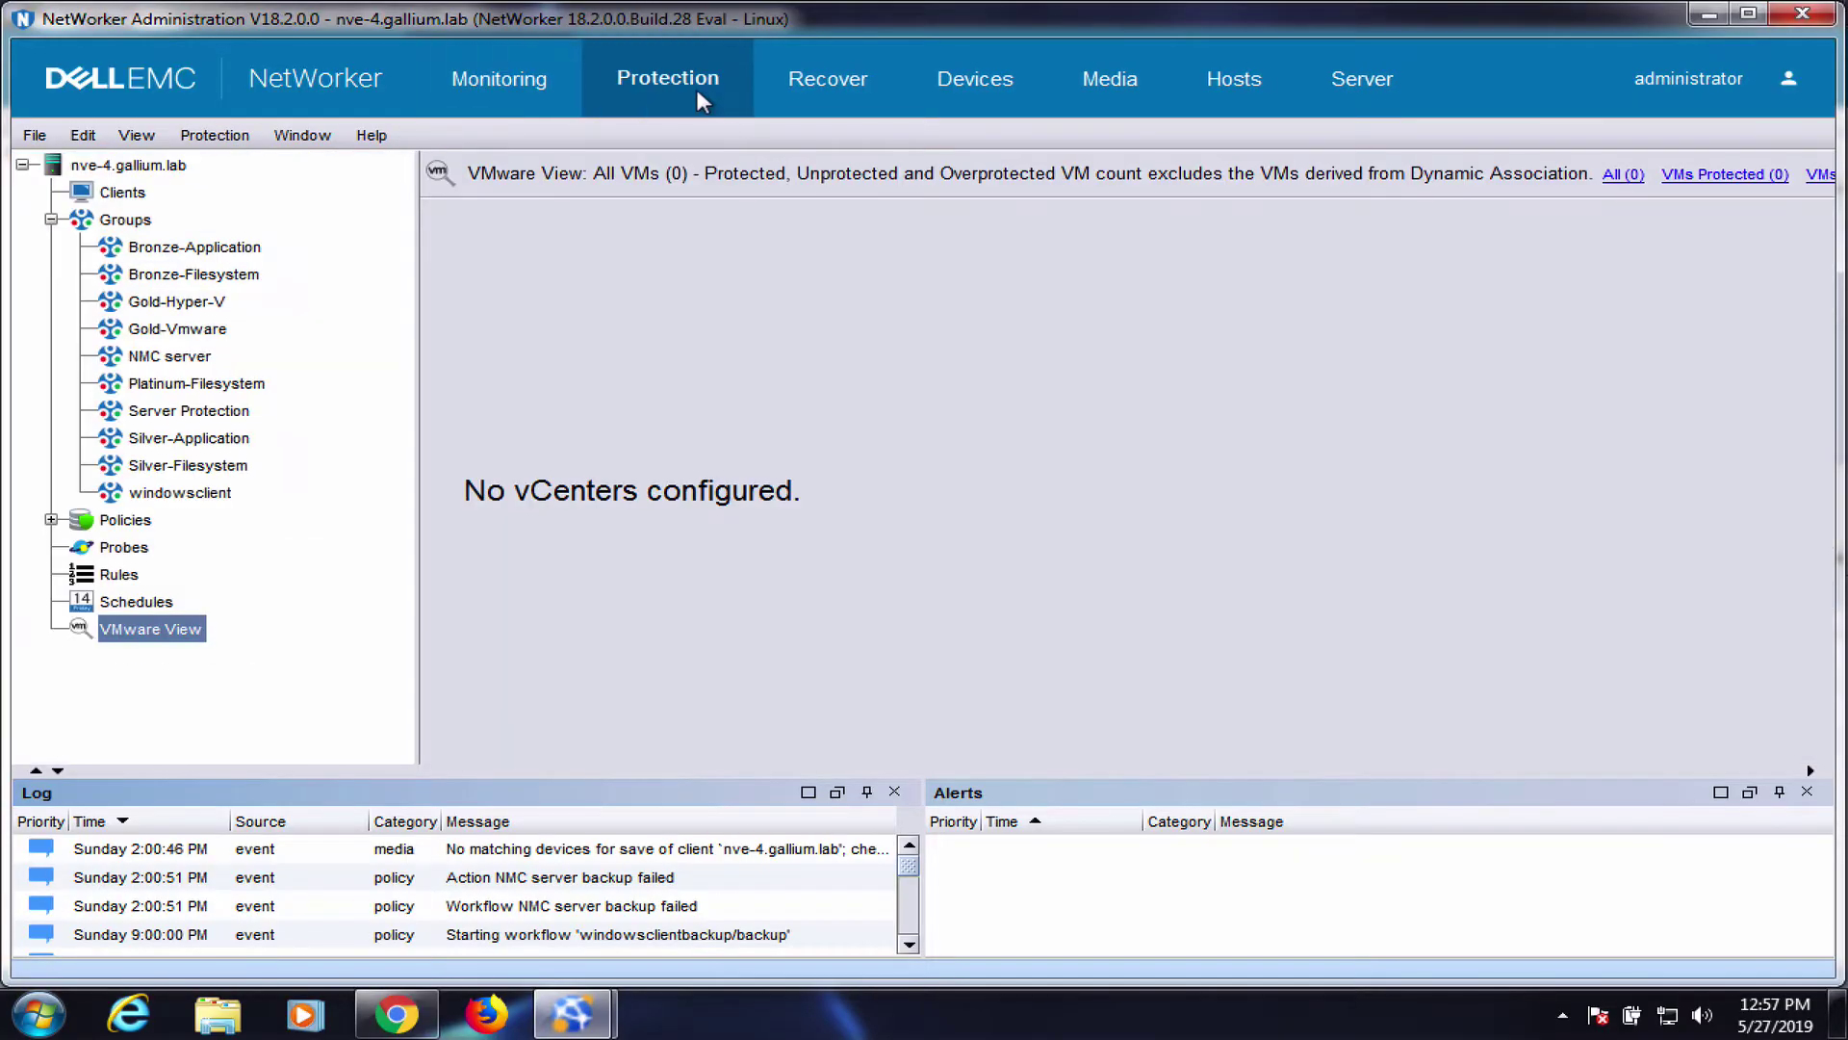
pyautogui.rightClick(152, 628)
pyautogui.click(214, 644)
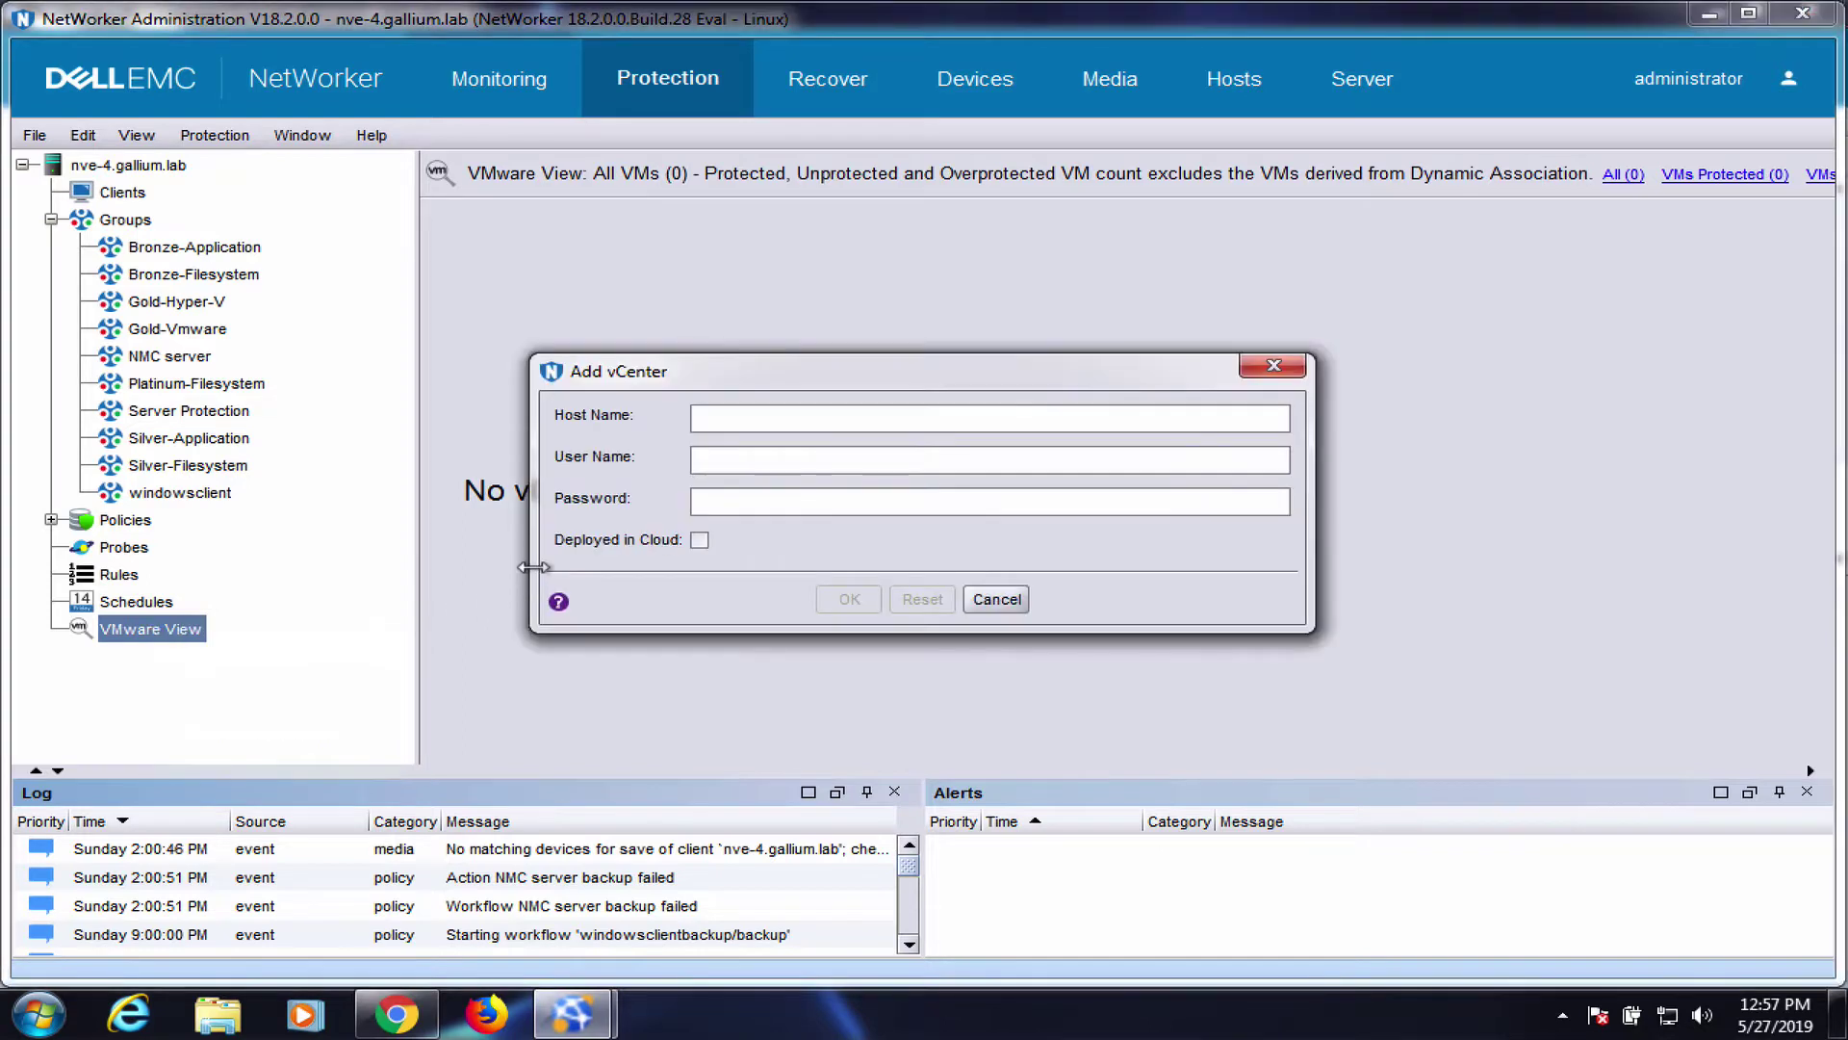
pyautogui.write('192.168.11.20')
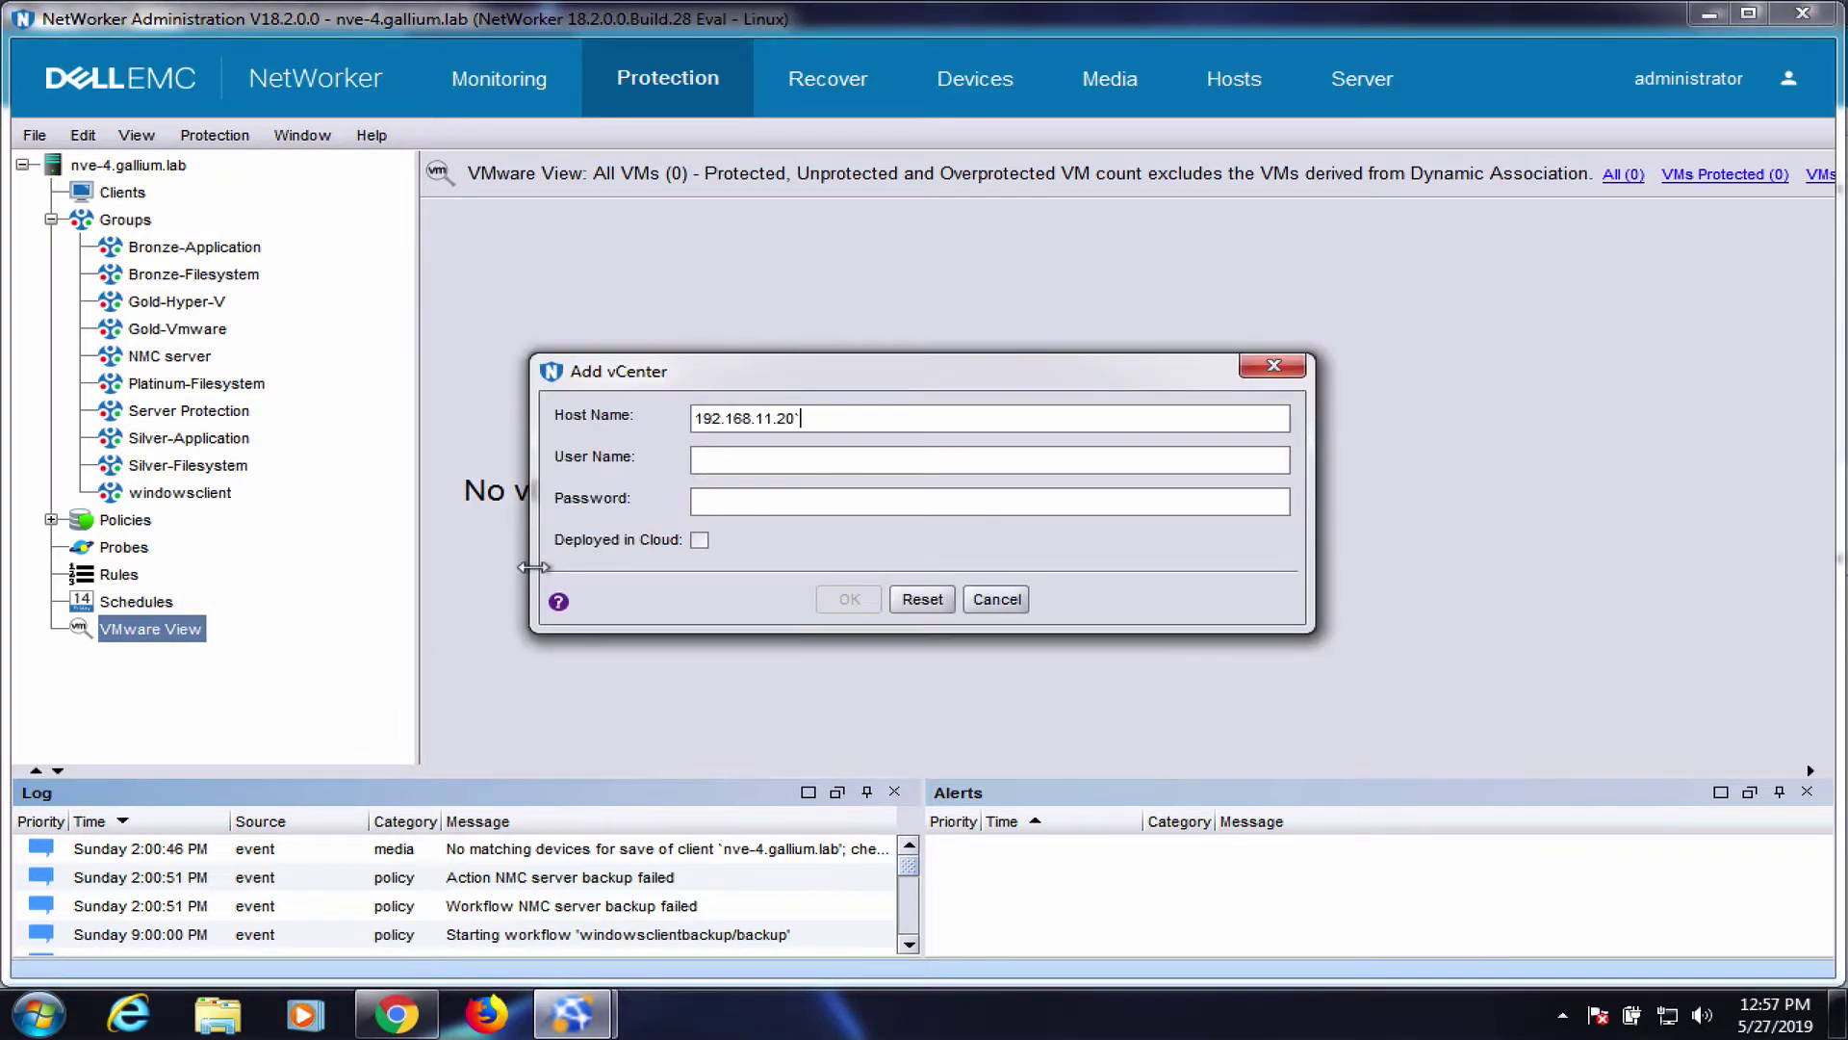
pyautogui.write('administrator@vsphere.loca')
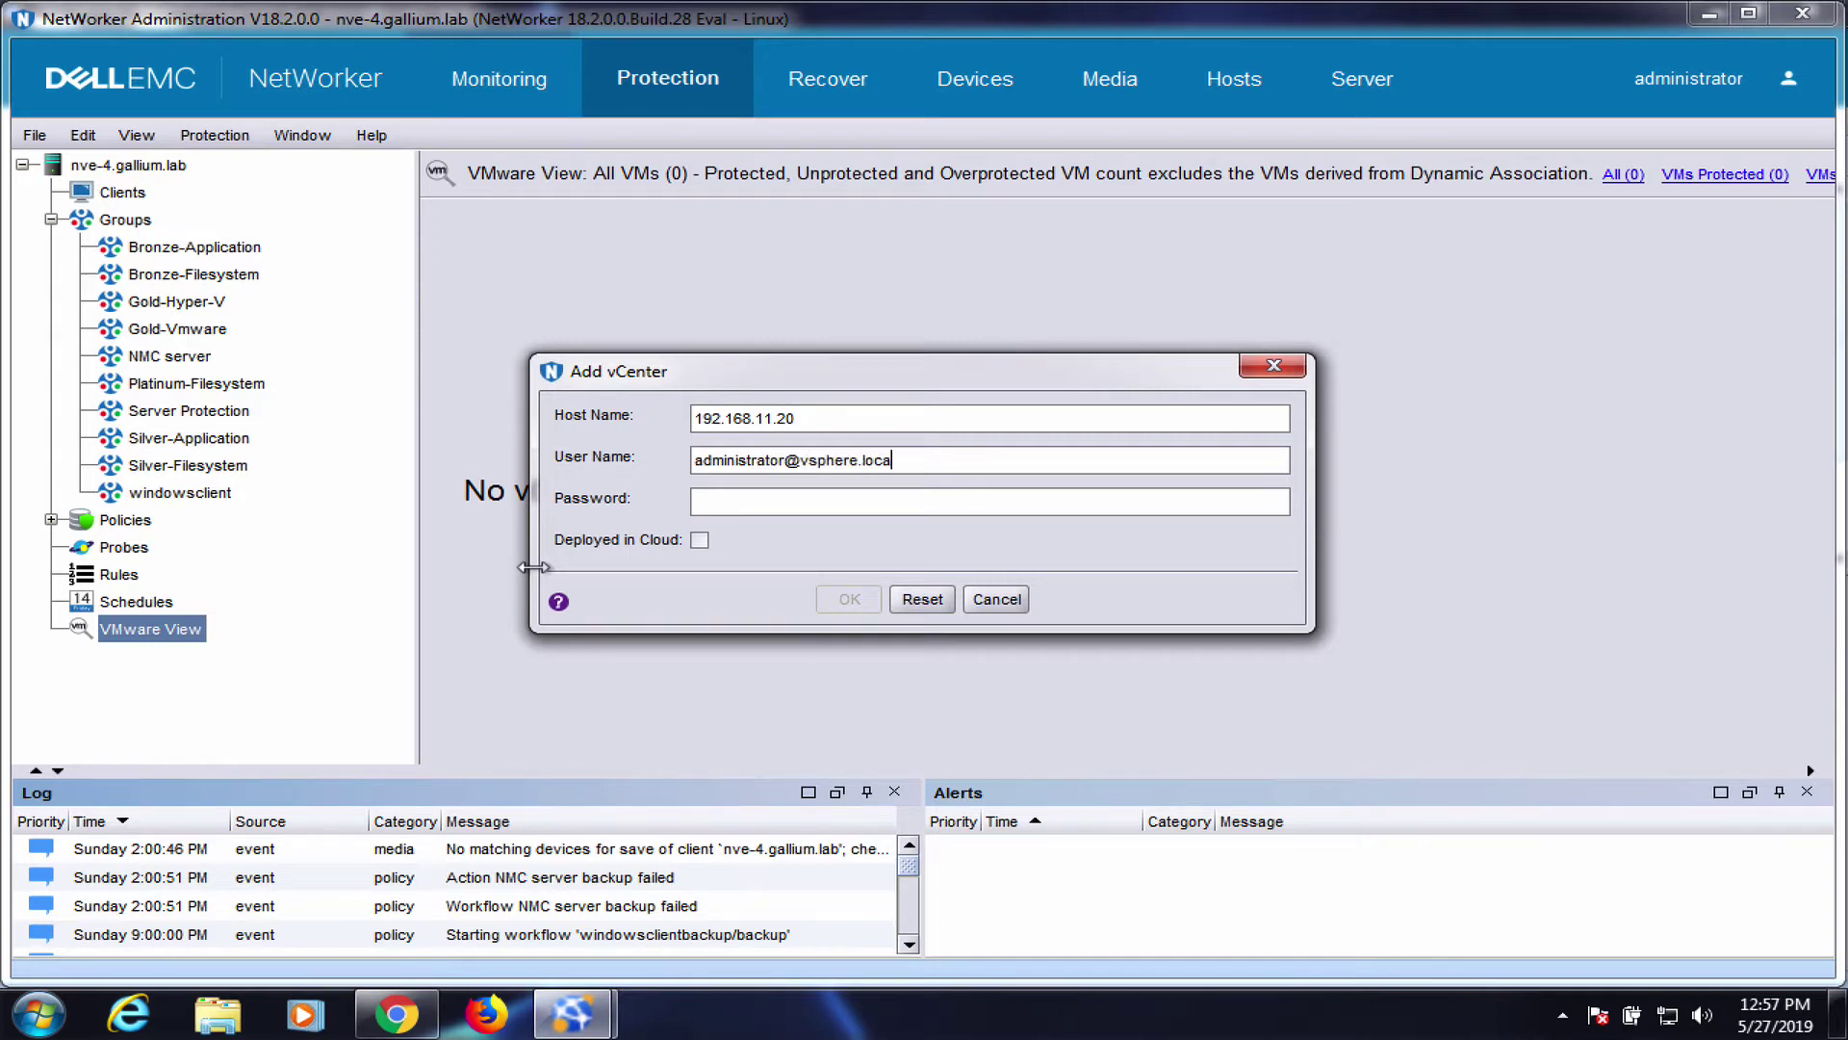
pyautogui.write('VMware1!')
pyautogui.click(849, 599)
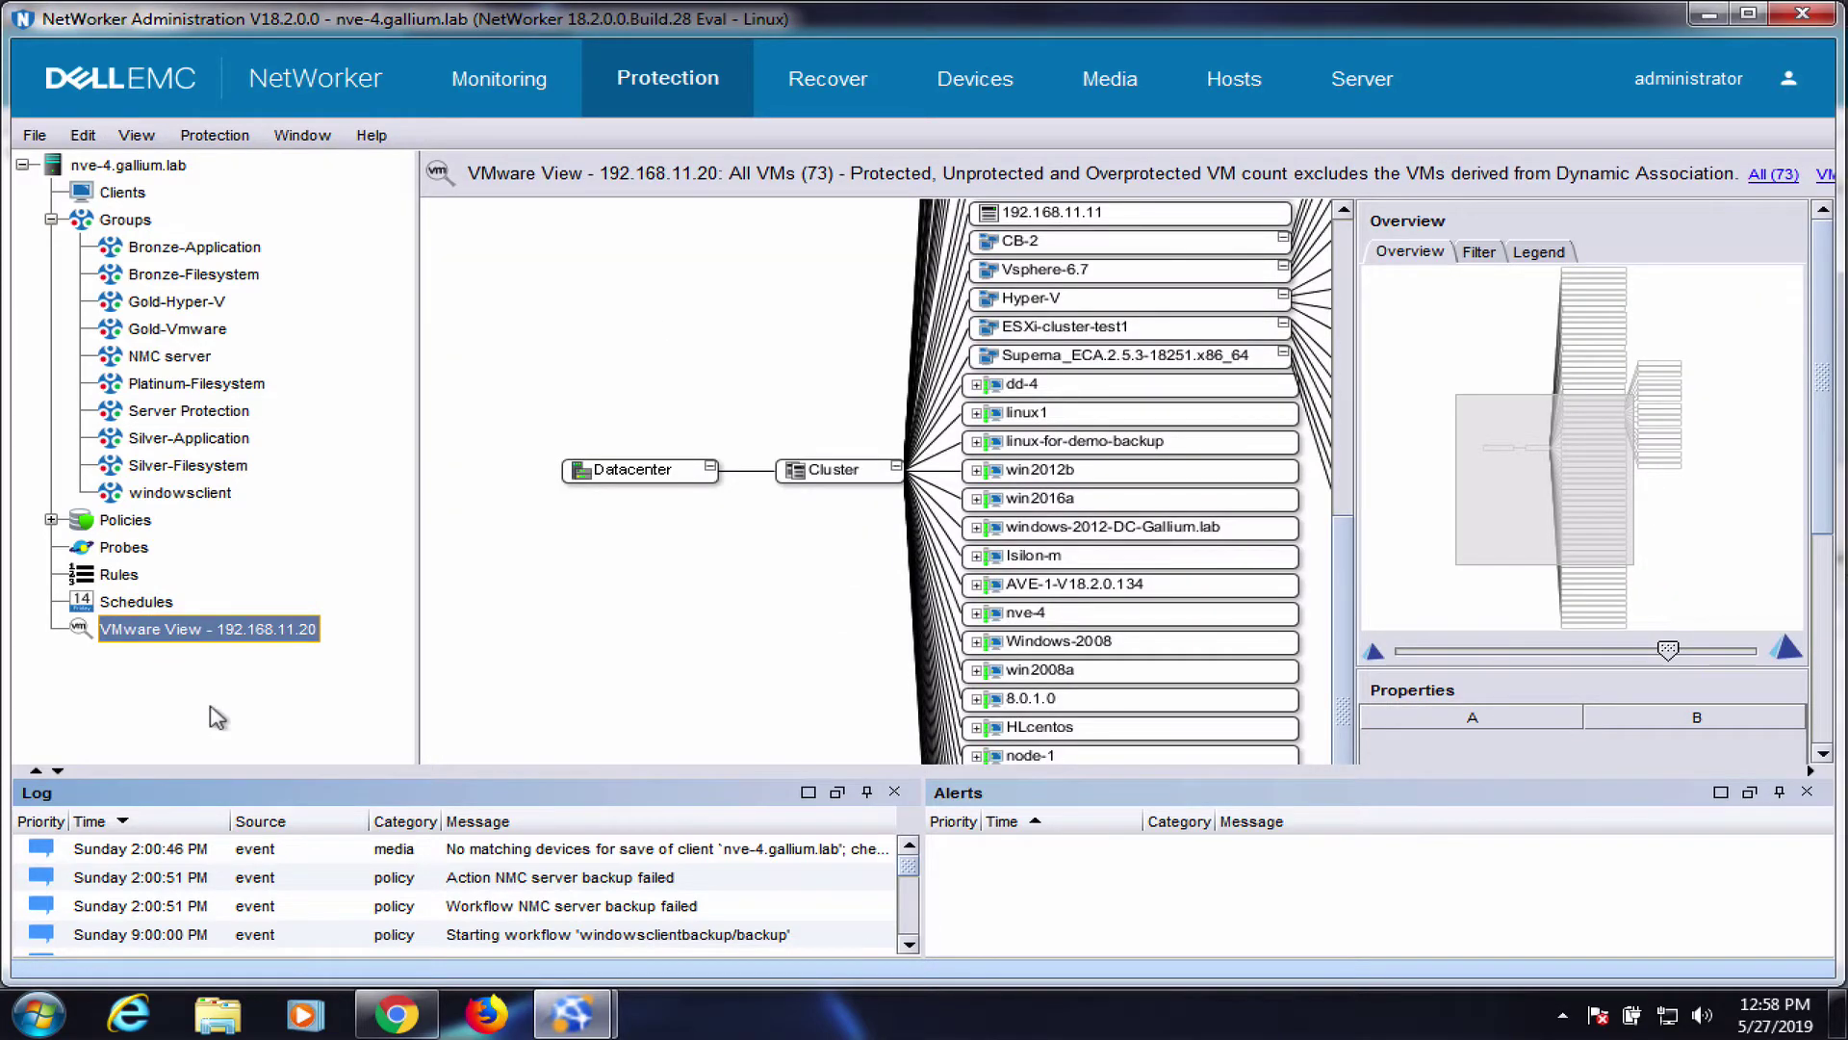
# Install the vCenter plugin with the HTML plugin type, accepting the security warning
pyautogui.rightClick(211, 630)
pyautogui.click(308, 724)
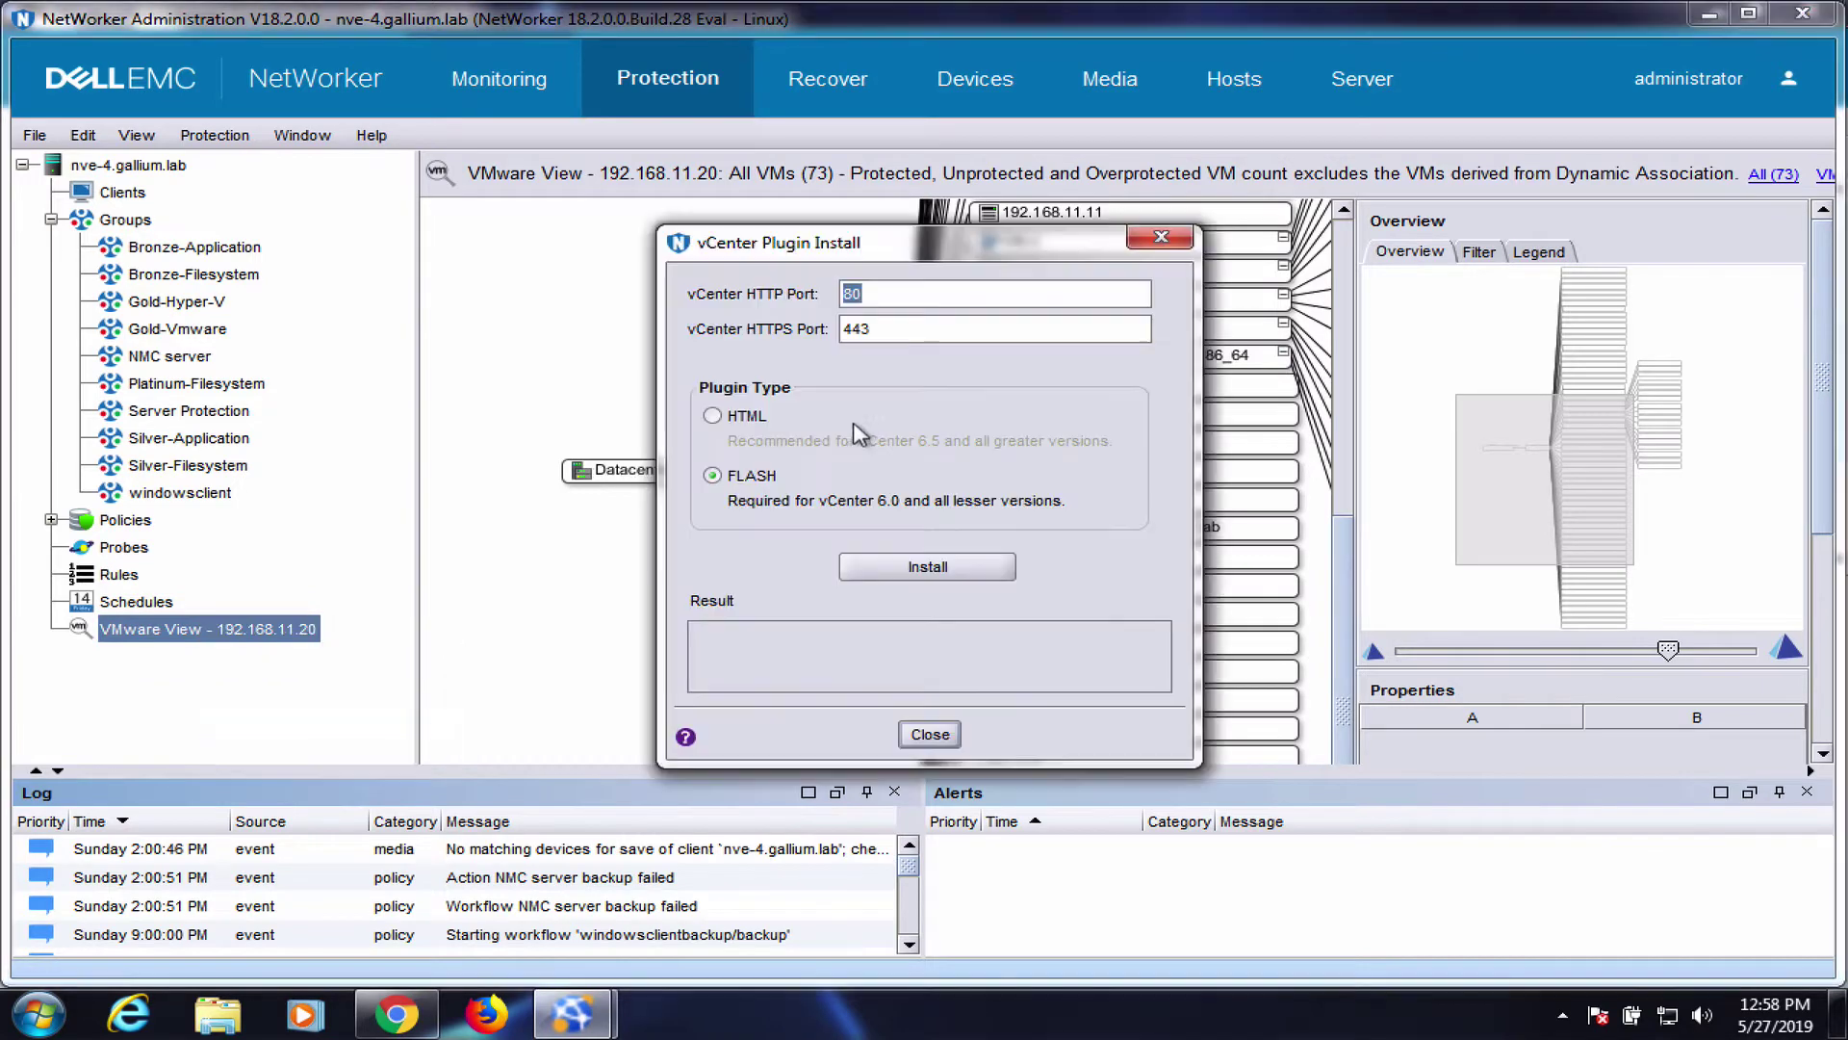
pyautogui.click(930, 561)
pyautogui.click(1134, 591)
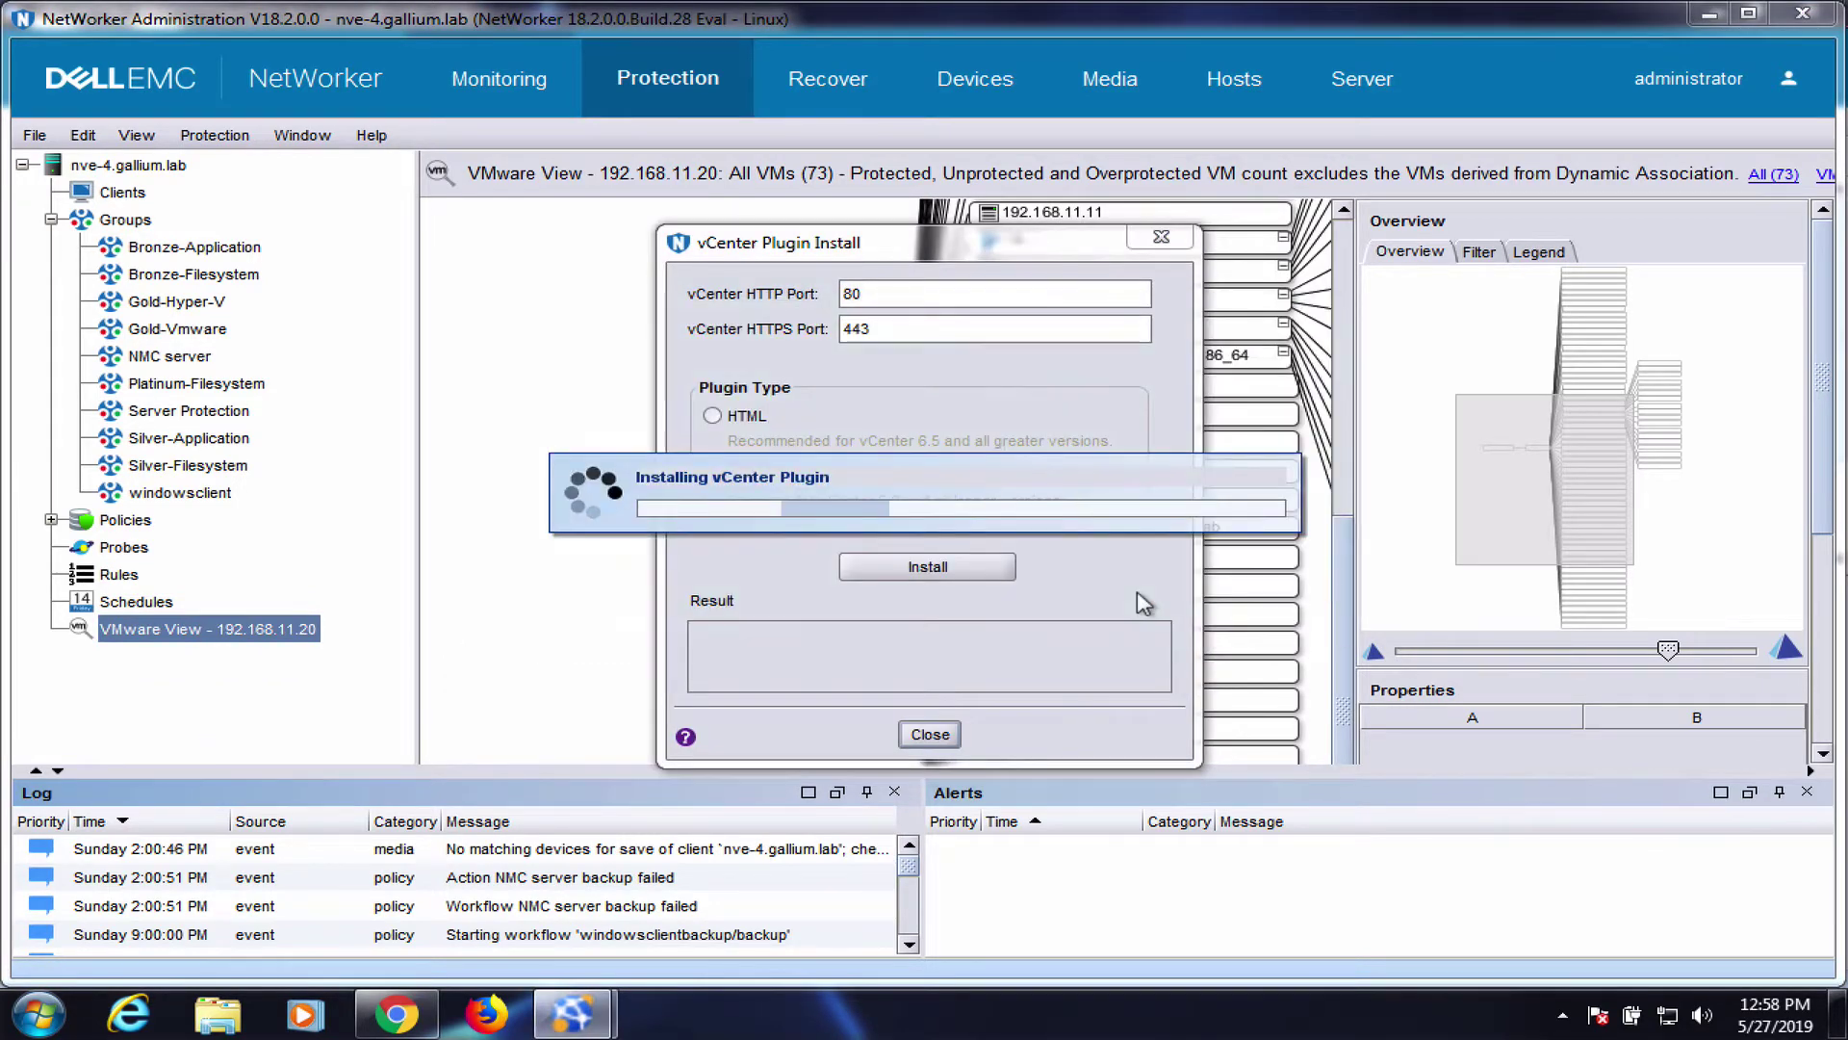
pyautogui.click(735, 417)
pyautogui.click(911, 572)
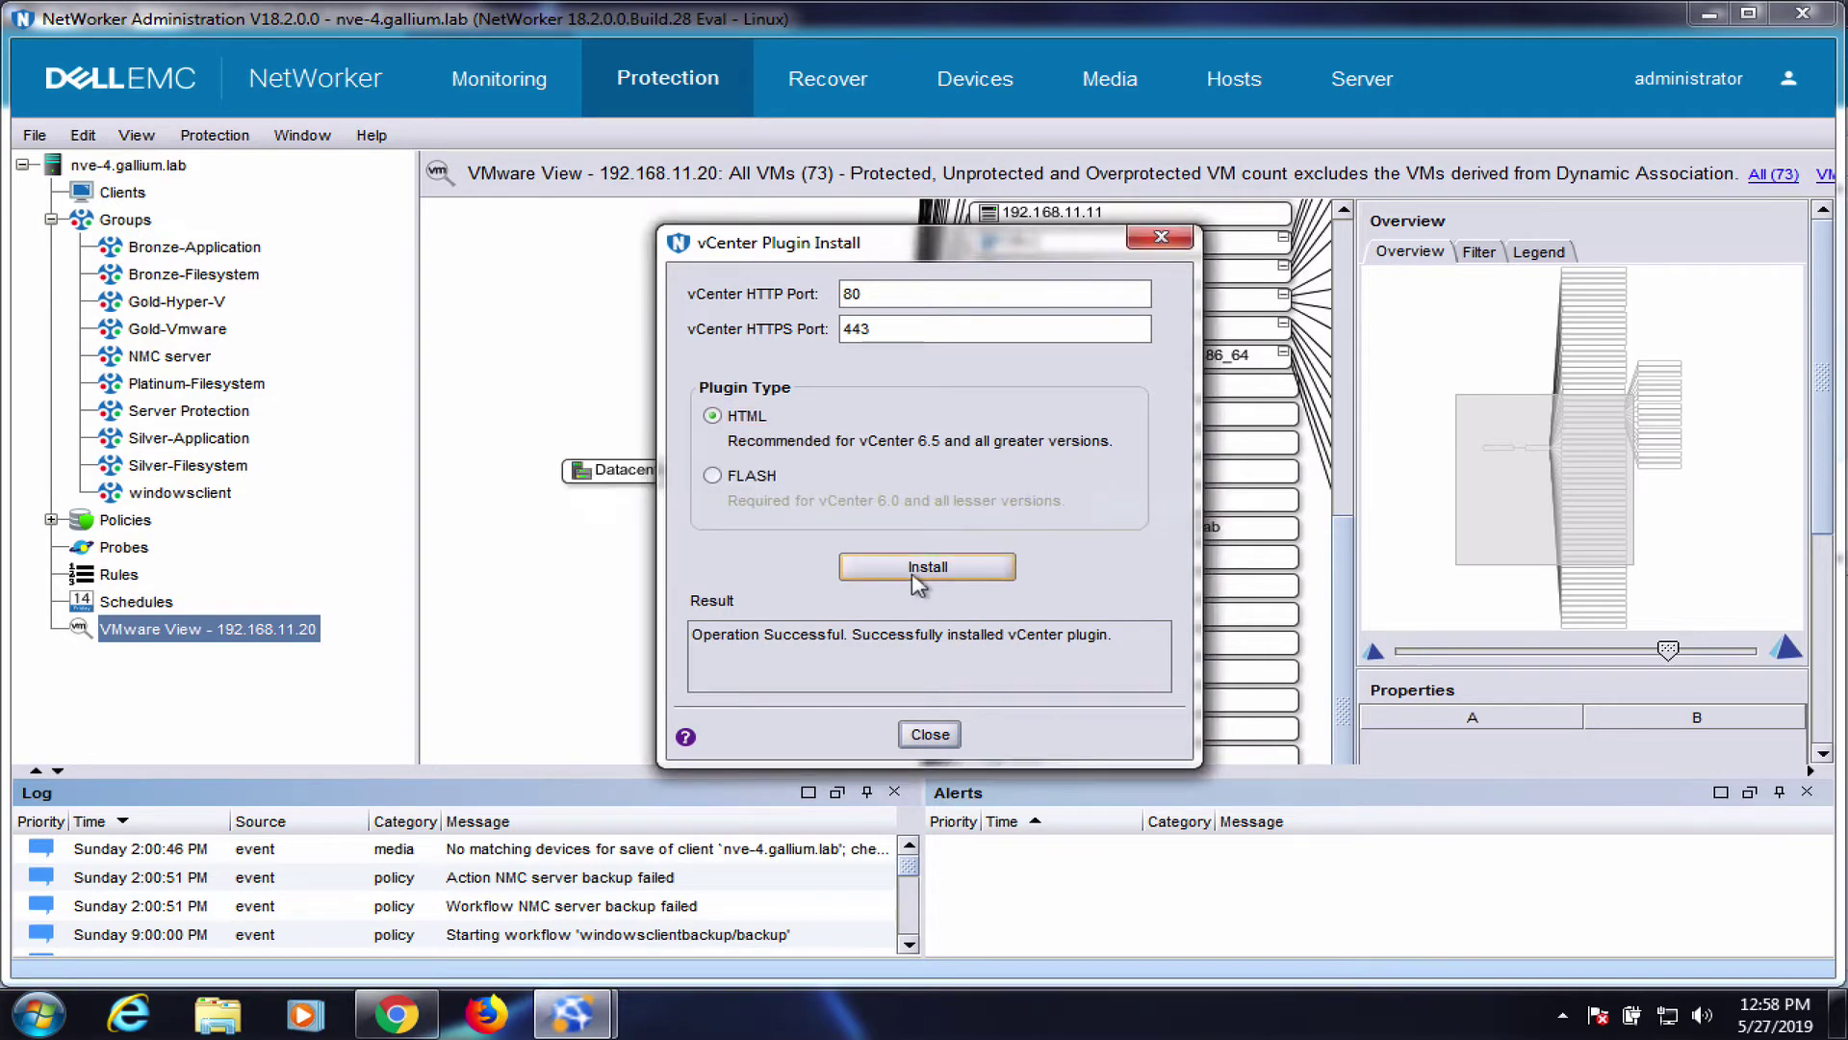
# Launch the New VMware Proxy Wizard from Devices > VMware Proxies and move past its first page
pyautogui.click(930, 735)
pyautogui.click(975, 79)
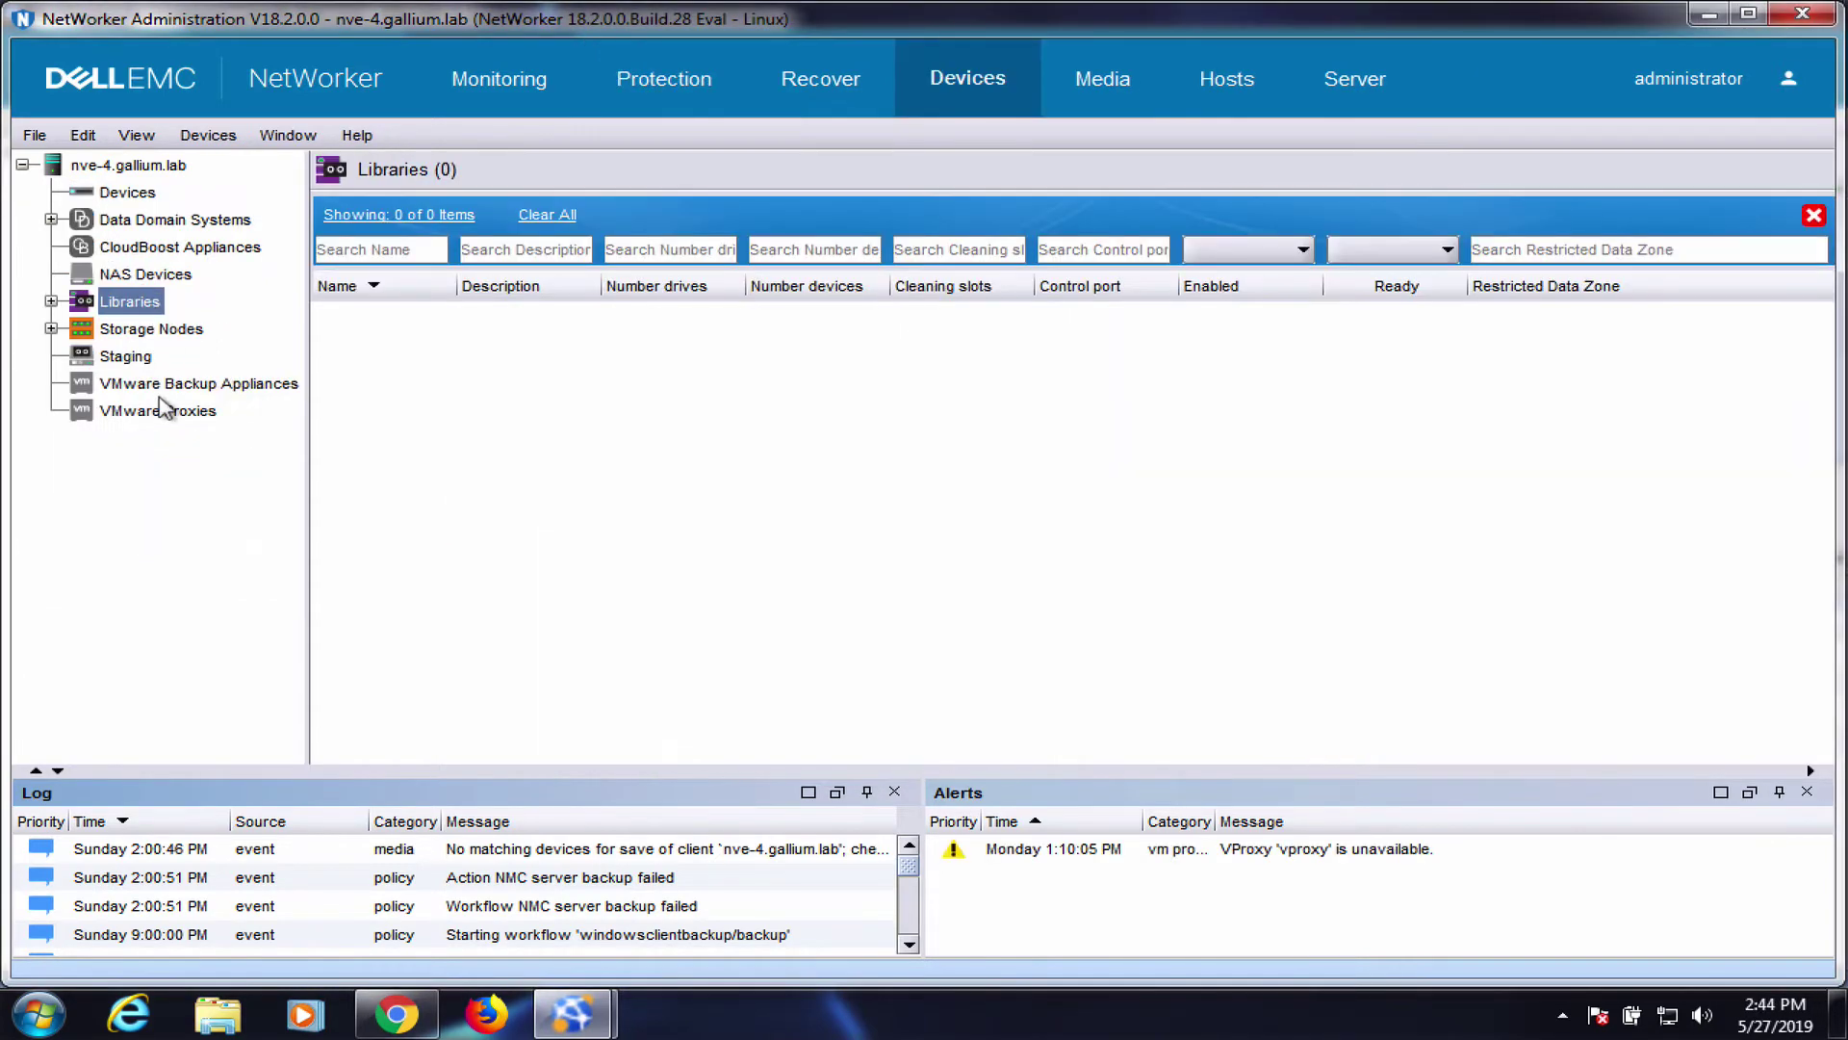
pyautogui.click(159, 411)
pyautogui.rightClick(158, 414)
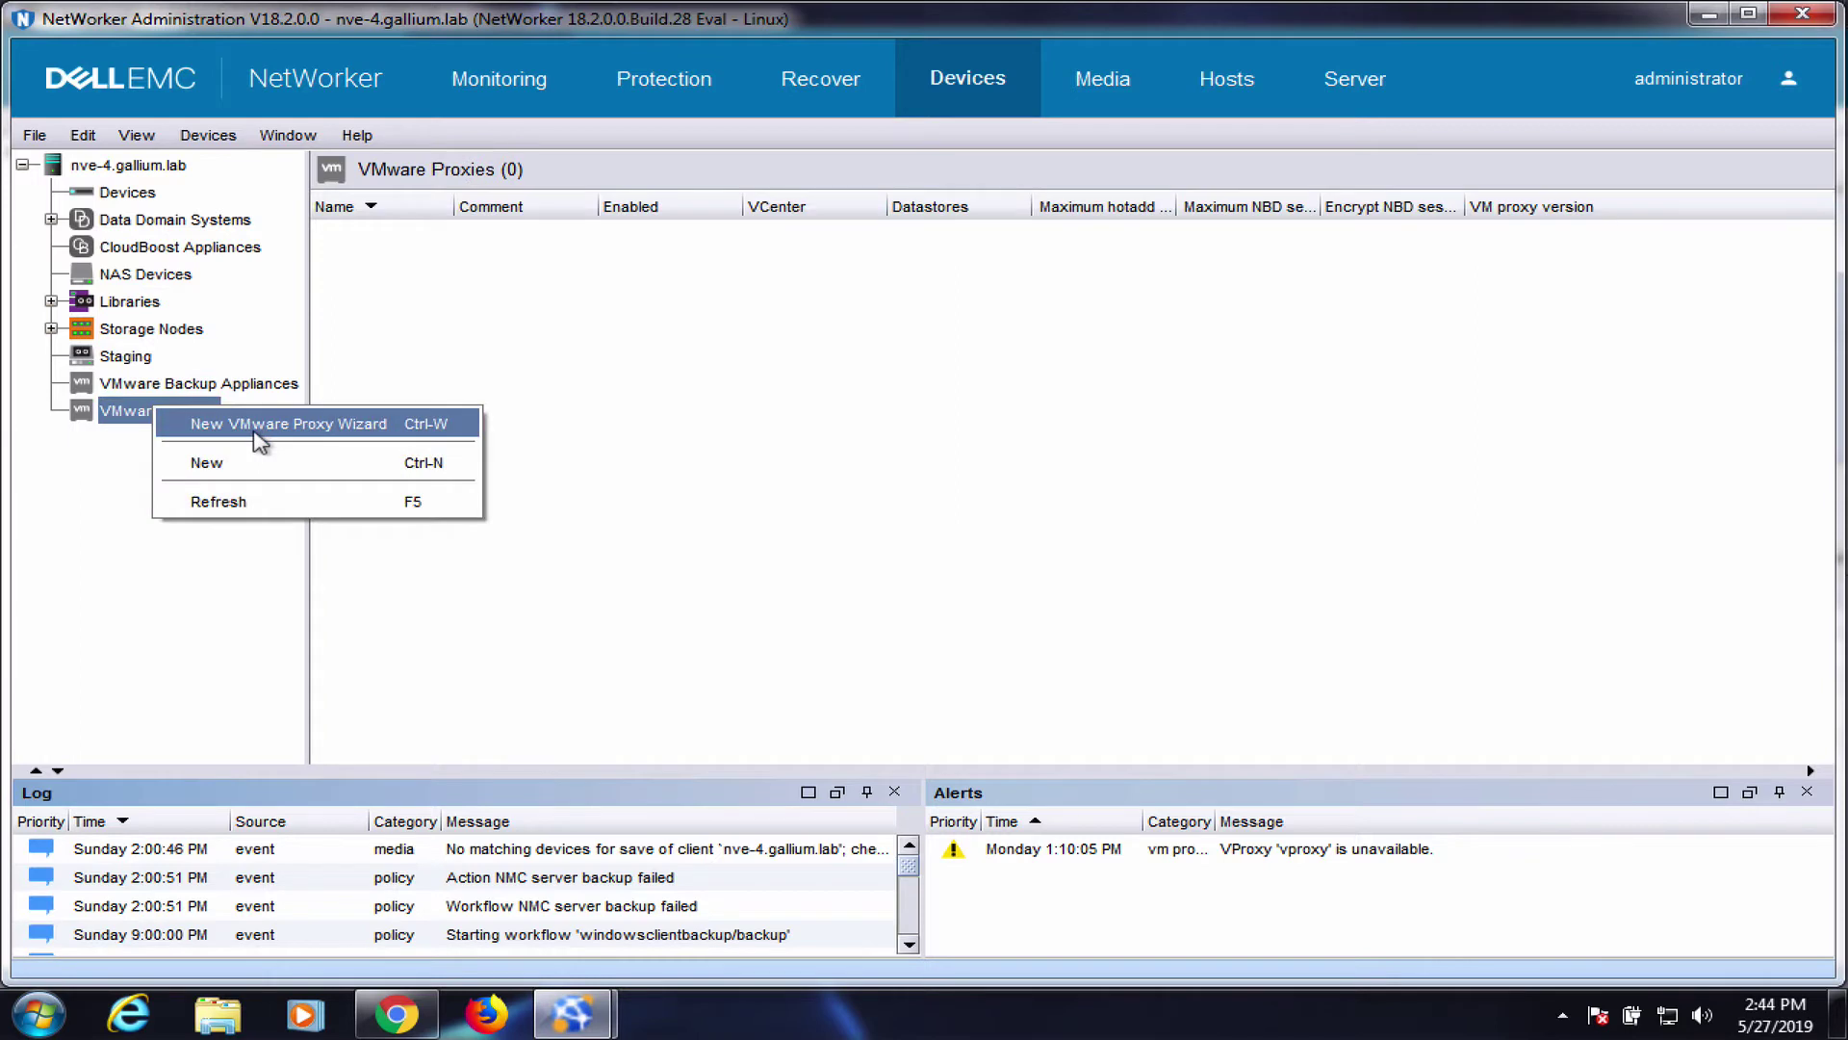
pyautogui.click(260, 424)
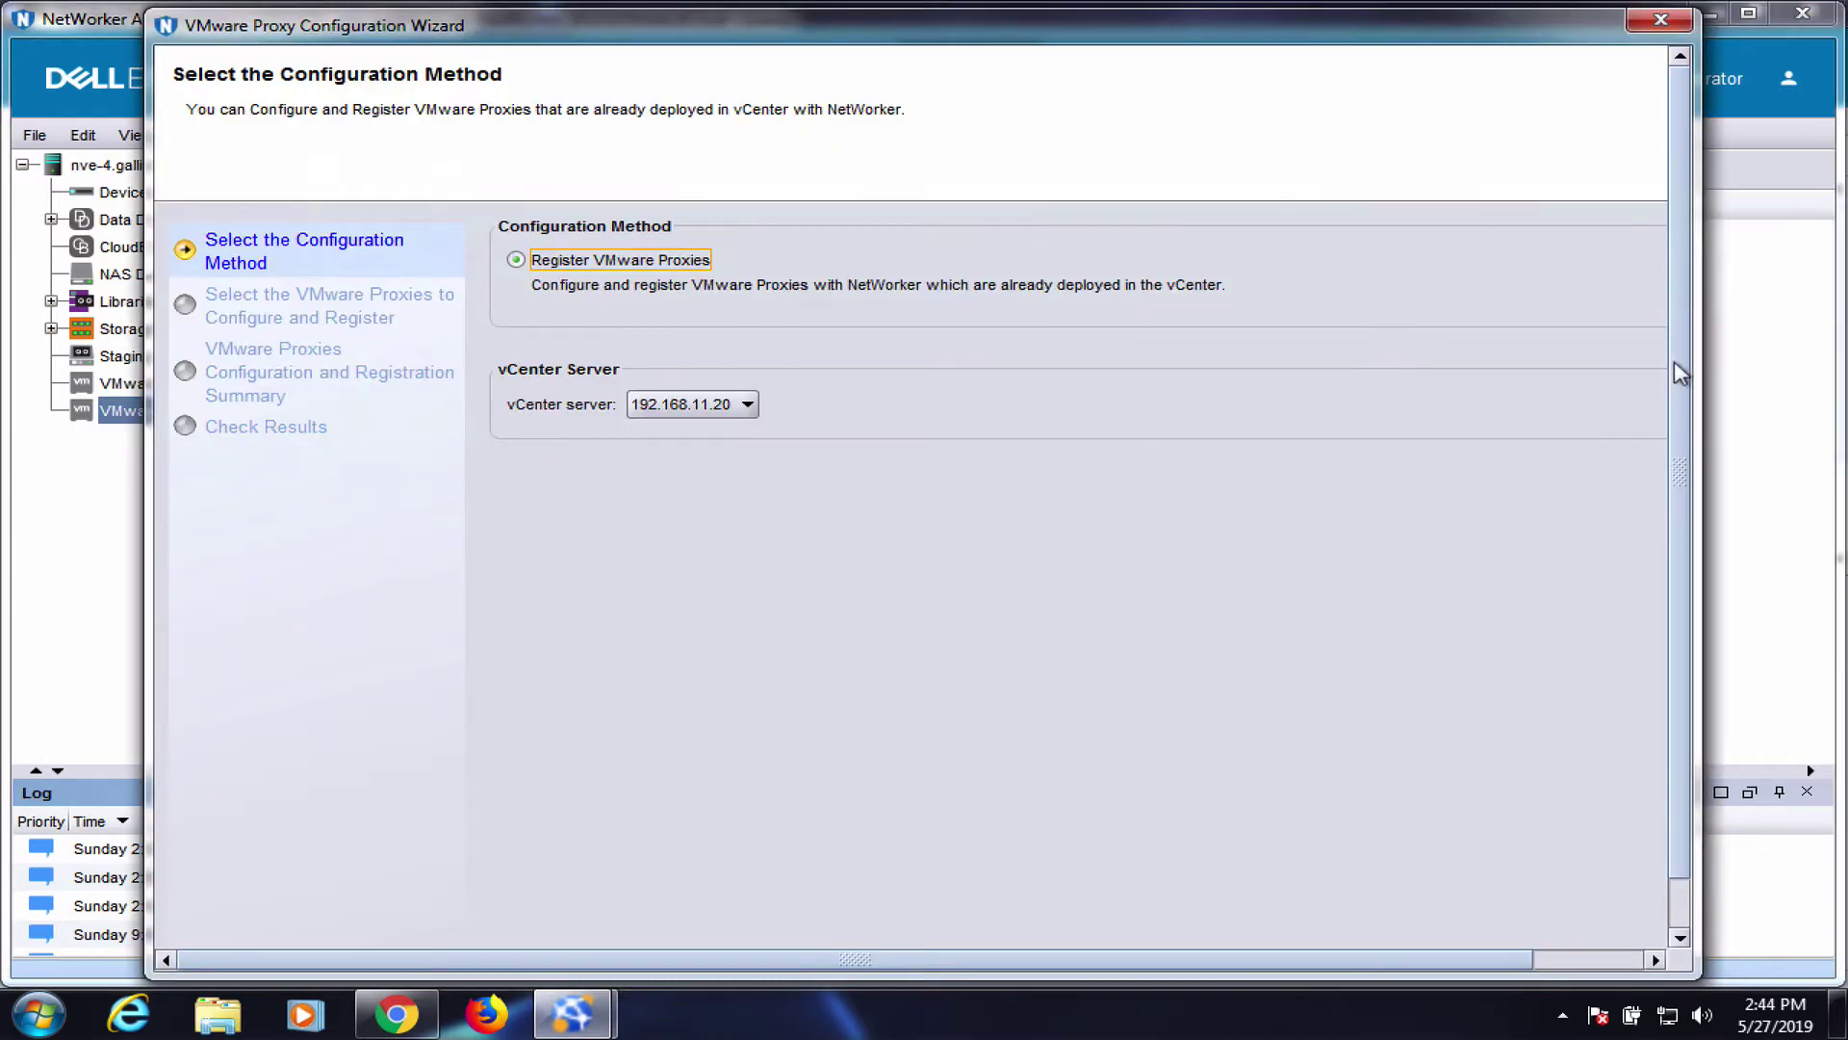
pyautogui.scroll(-1, 1680, 724)
pyautogui.click(1650, 924)
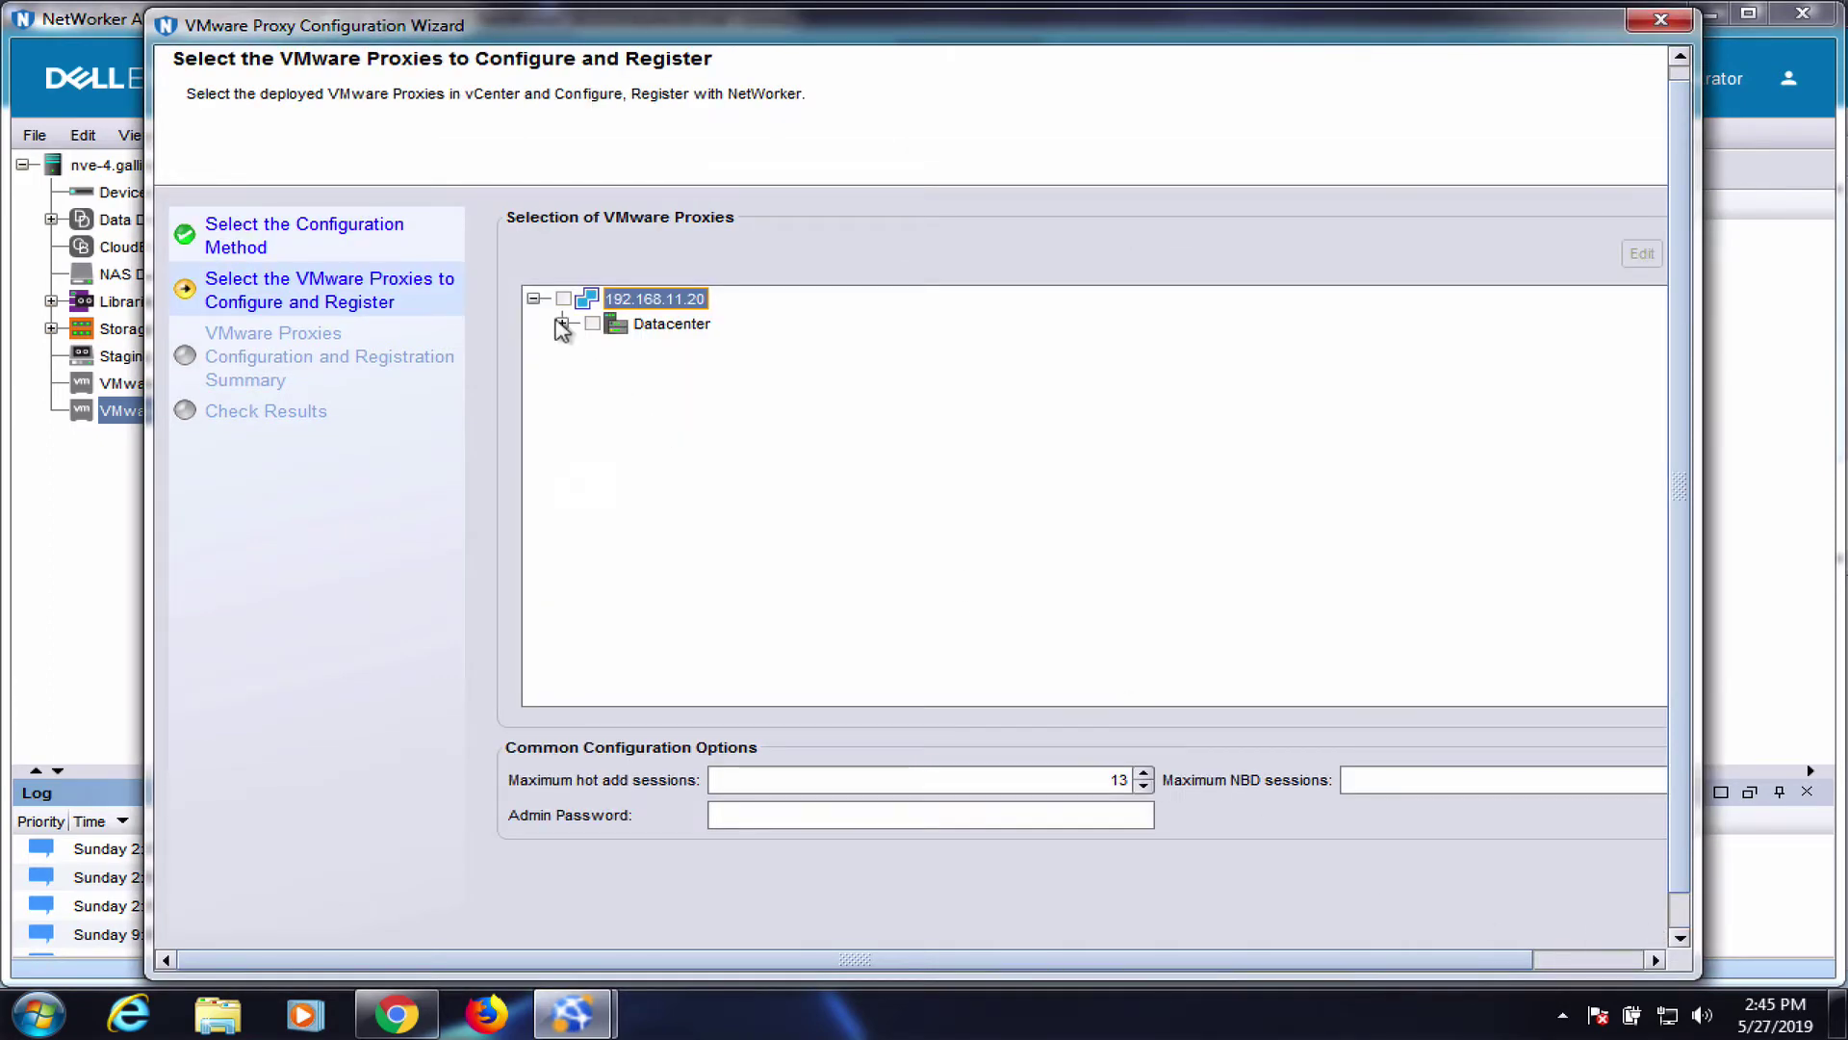
# Select testvproxy under Datacenter > Cluster, supply the admin password, and register it
pyautogui.click(562, 324)
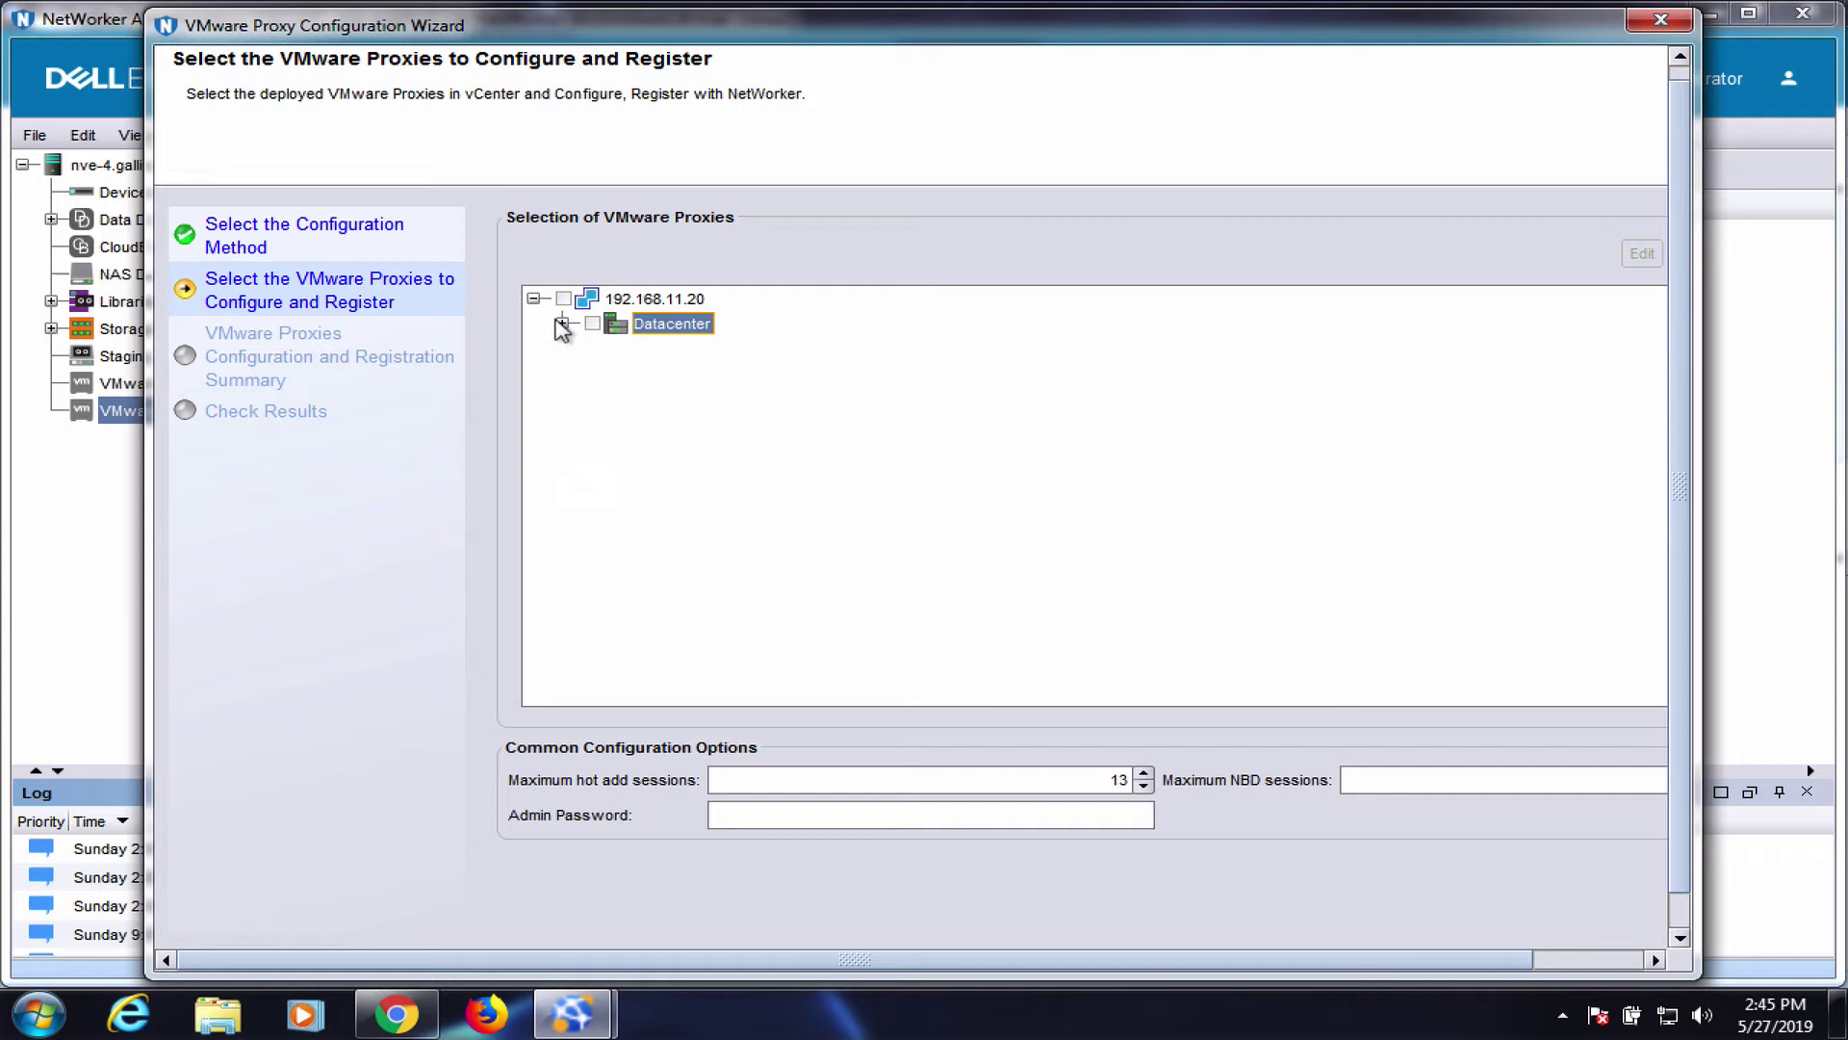
pyautogui.click(590, 349)
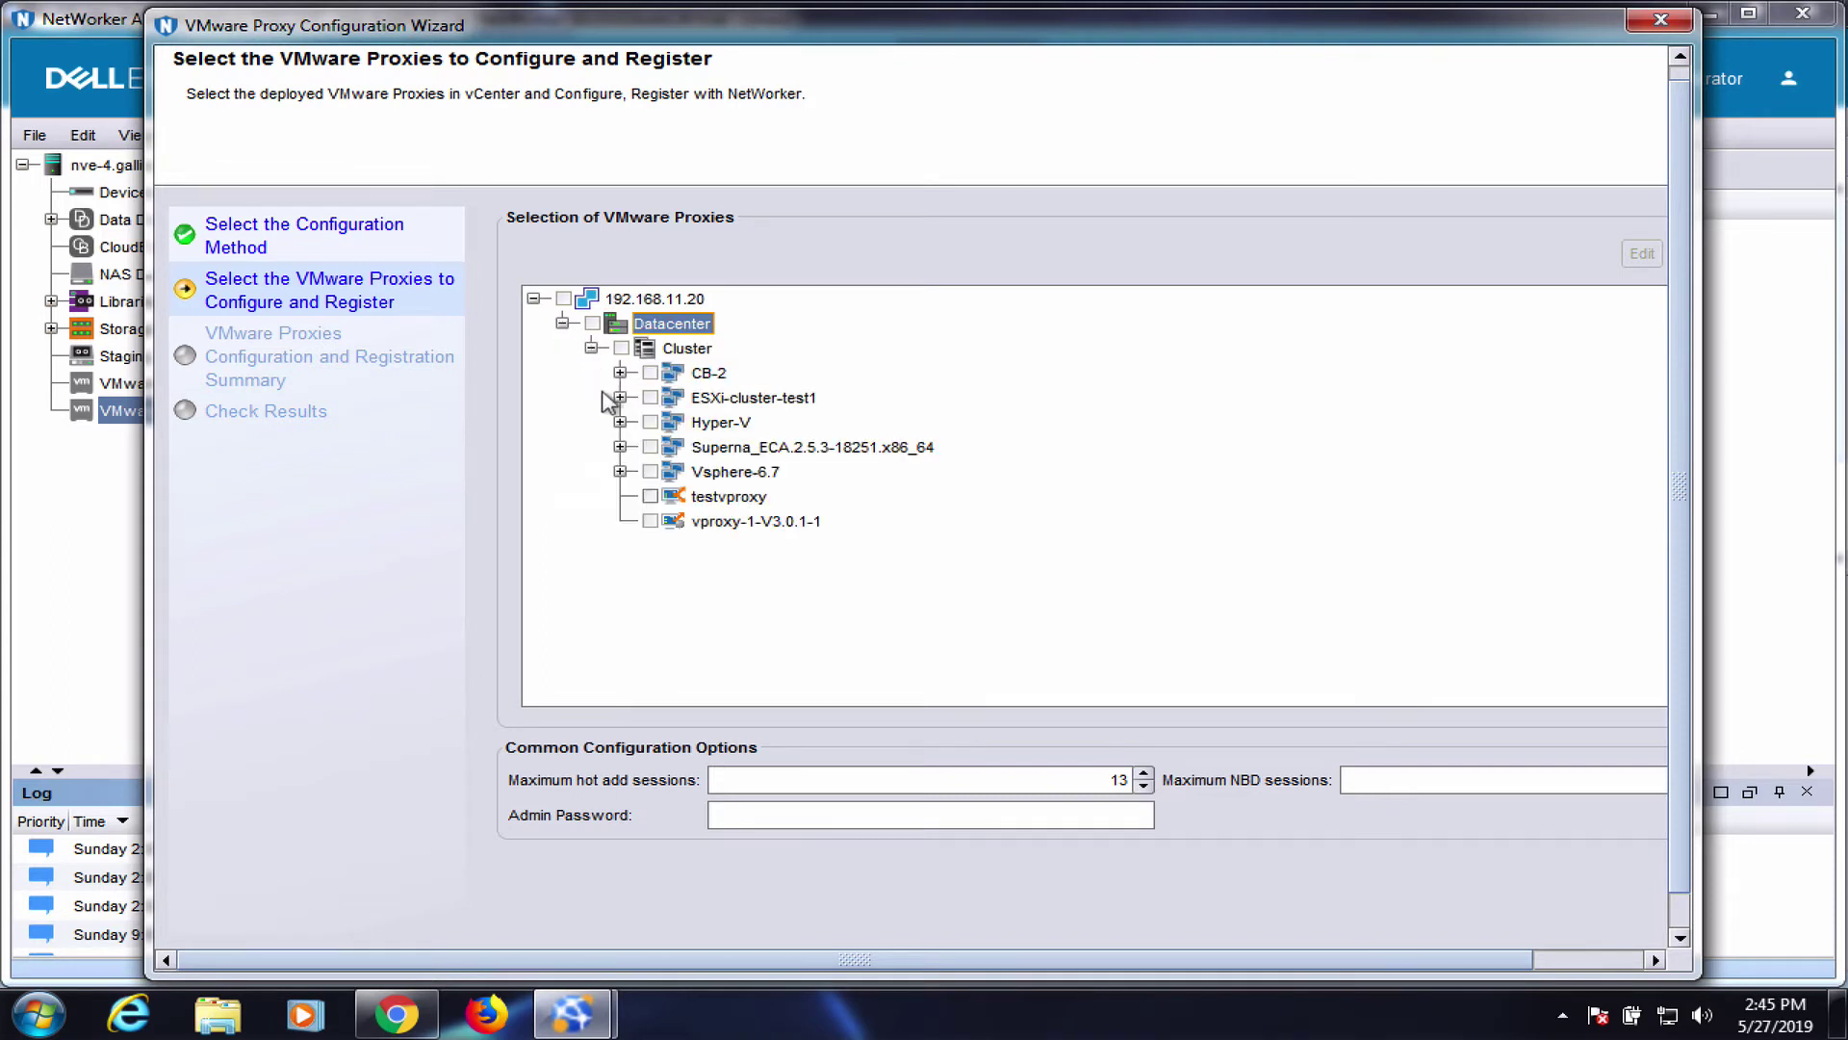
pyautogui.click(647, 497)
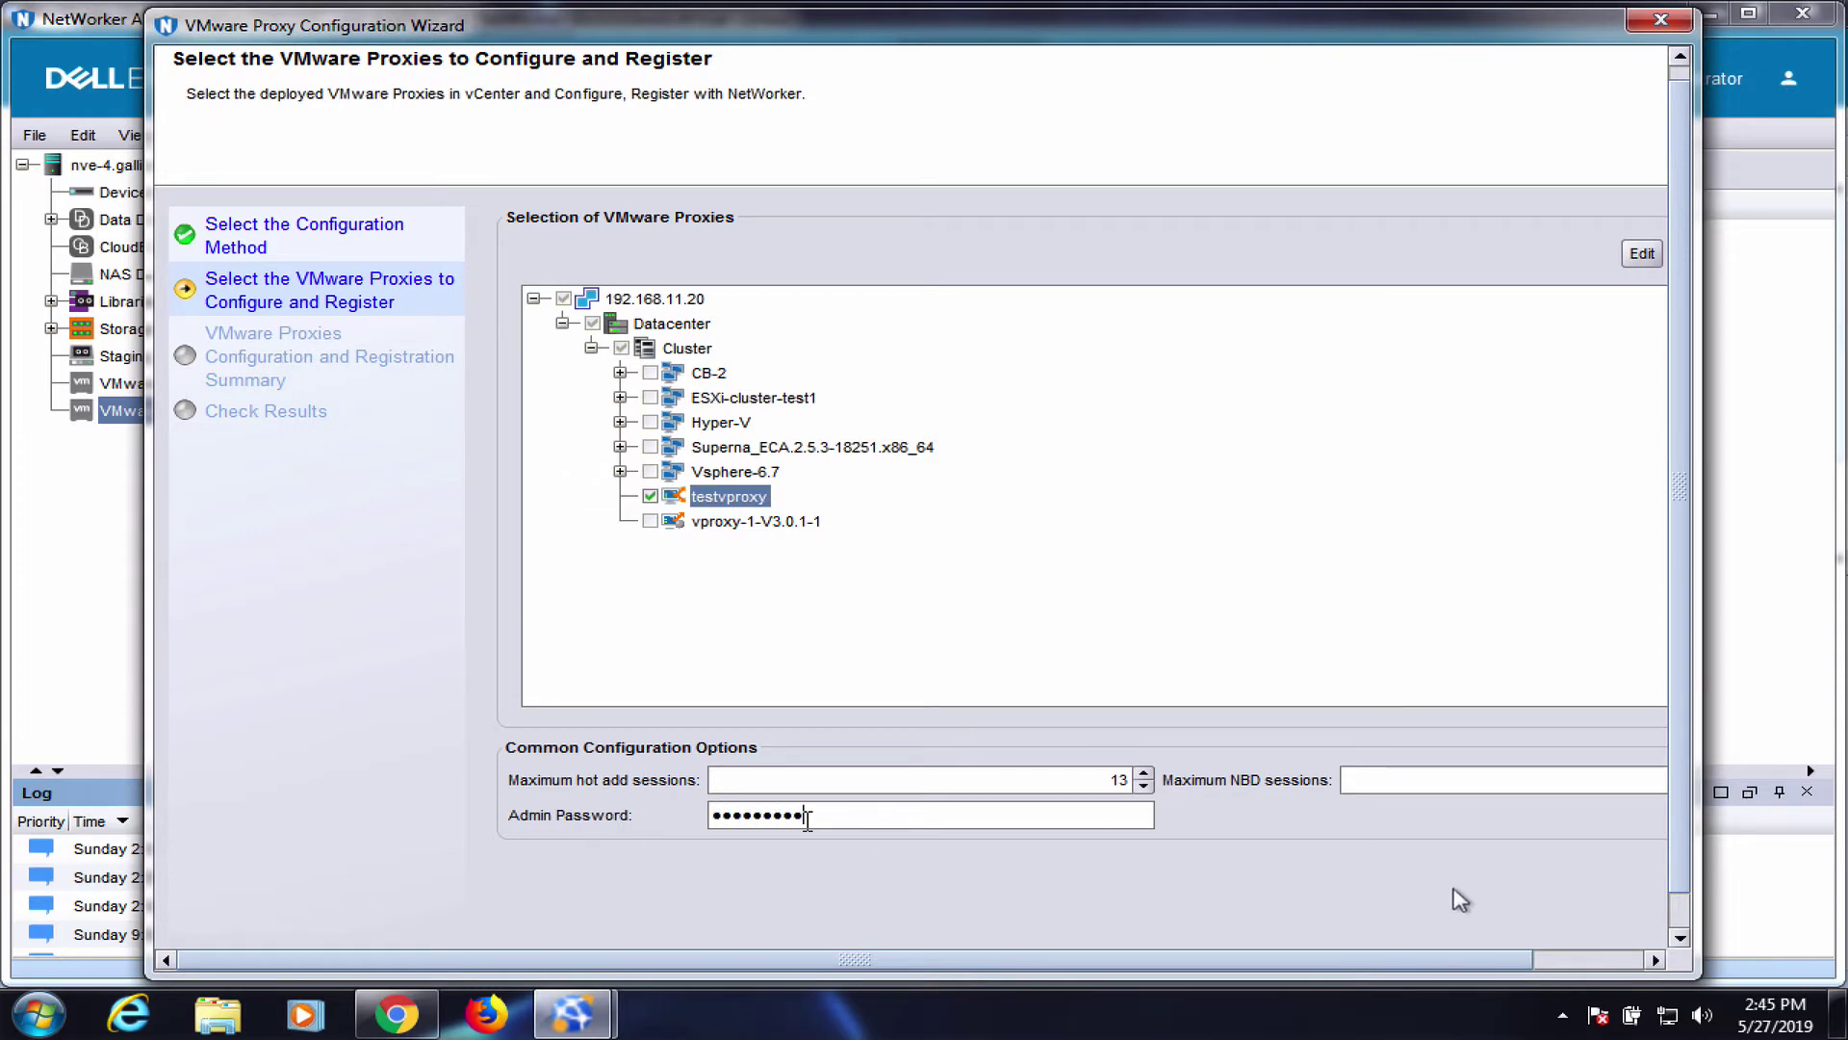
pyautogui.click(1632, 960)
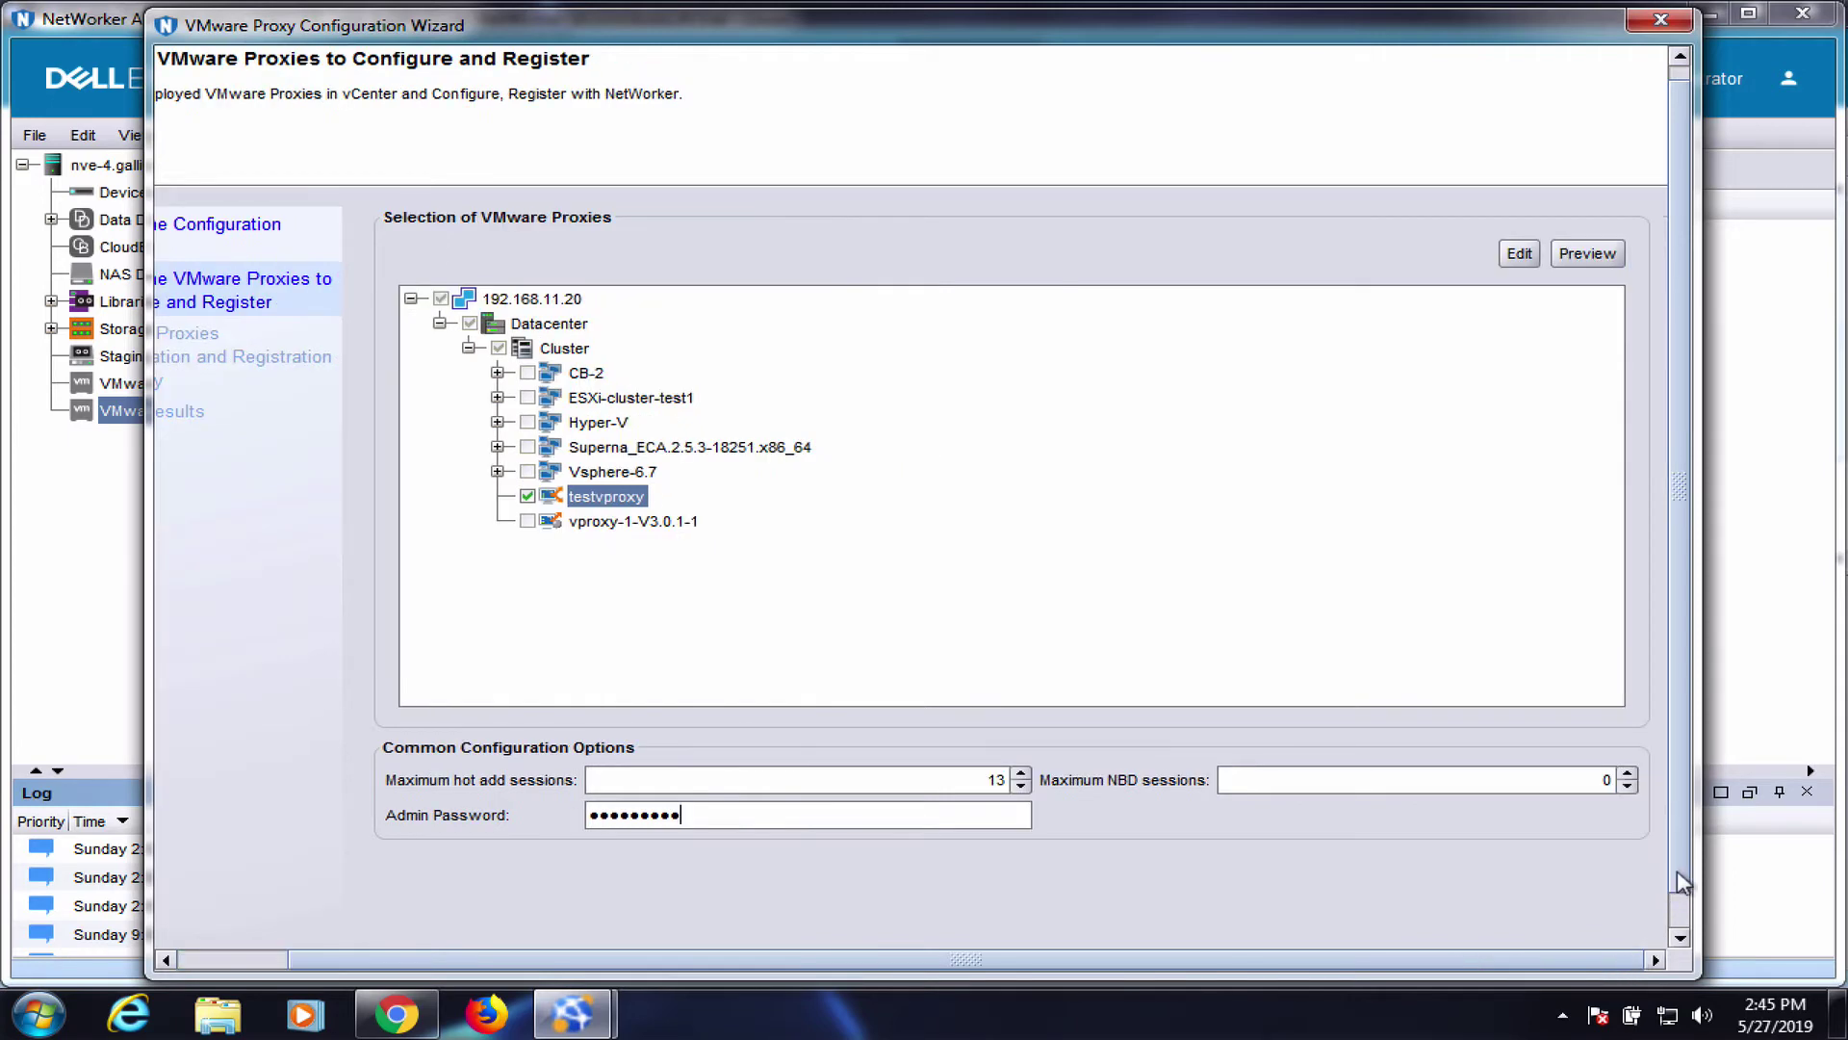
pyautogui.click(1680, 936)
pyautogui.click(1544, 929)
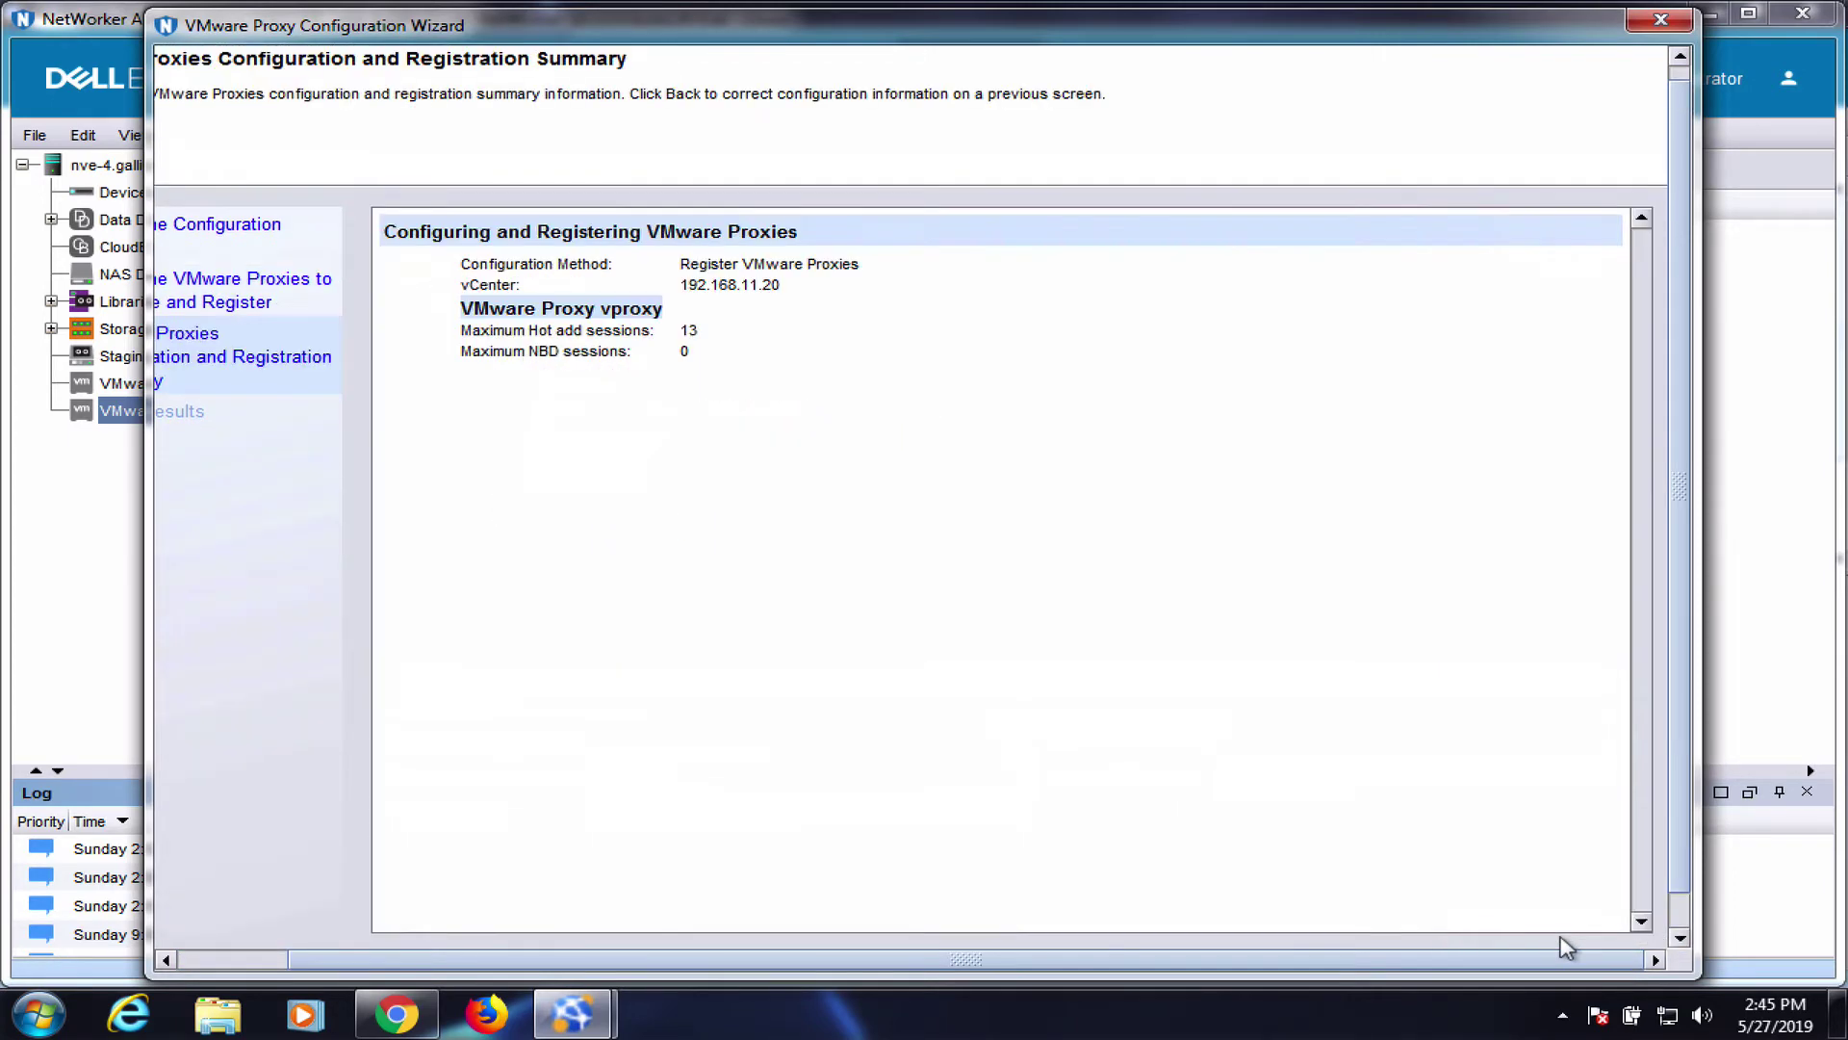
pyautogui.scroll(-1, 1680, 657)
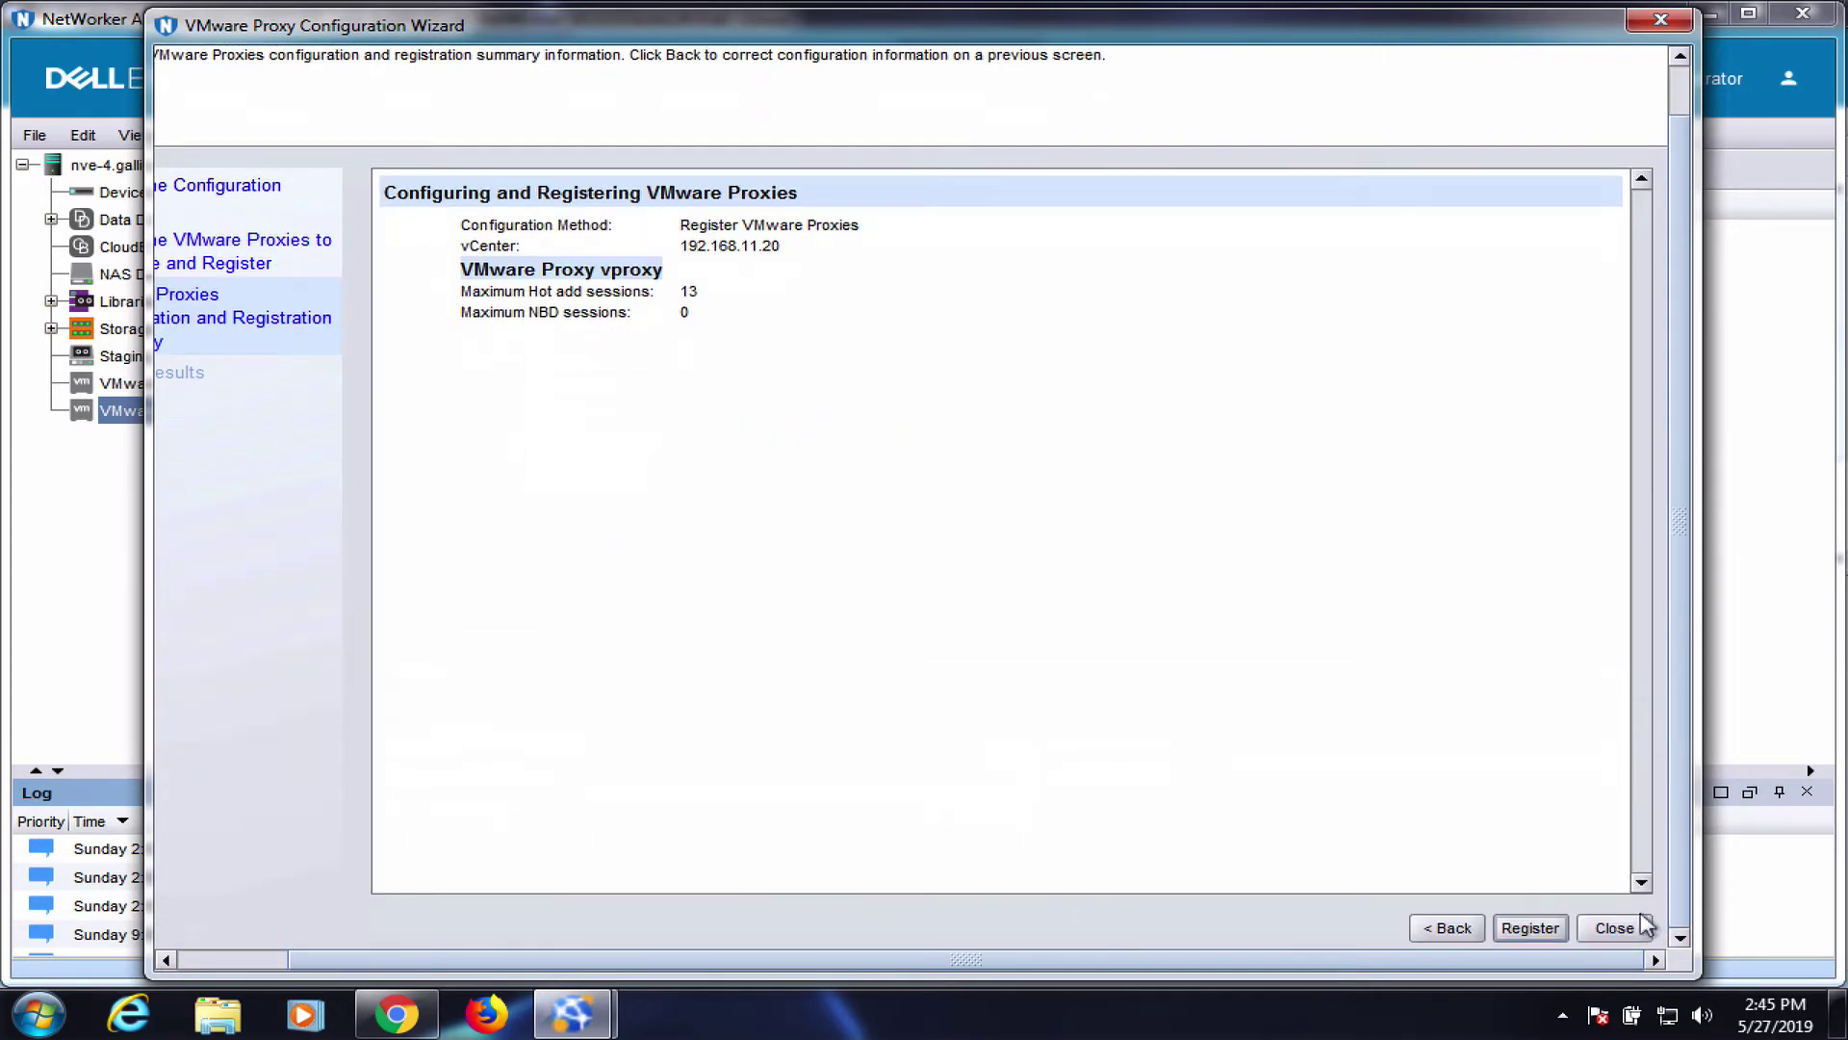
pyautogui.click(1521, 930)
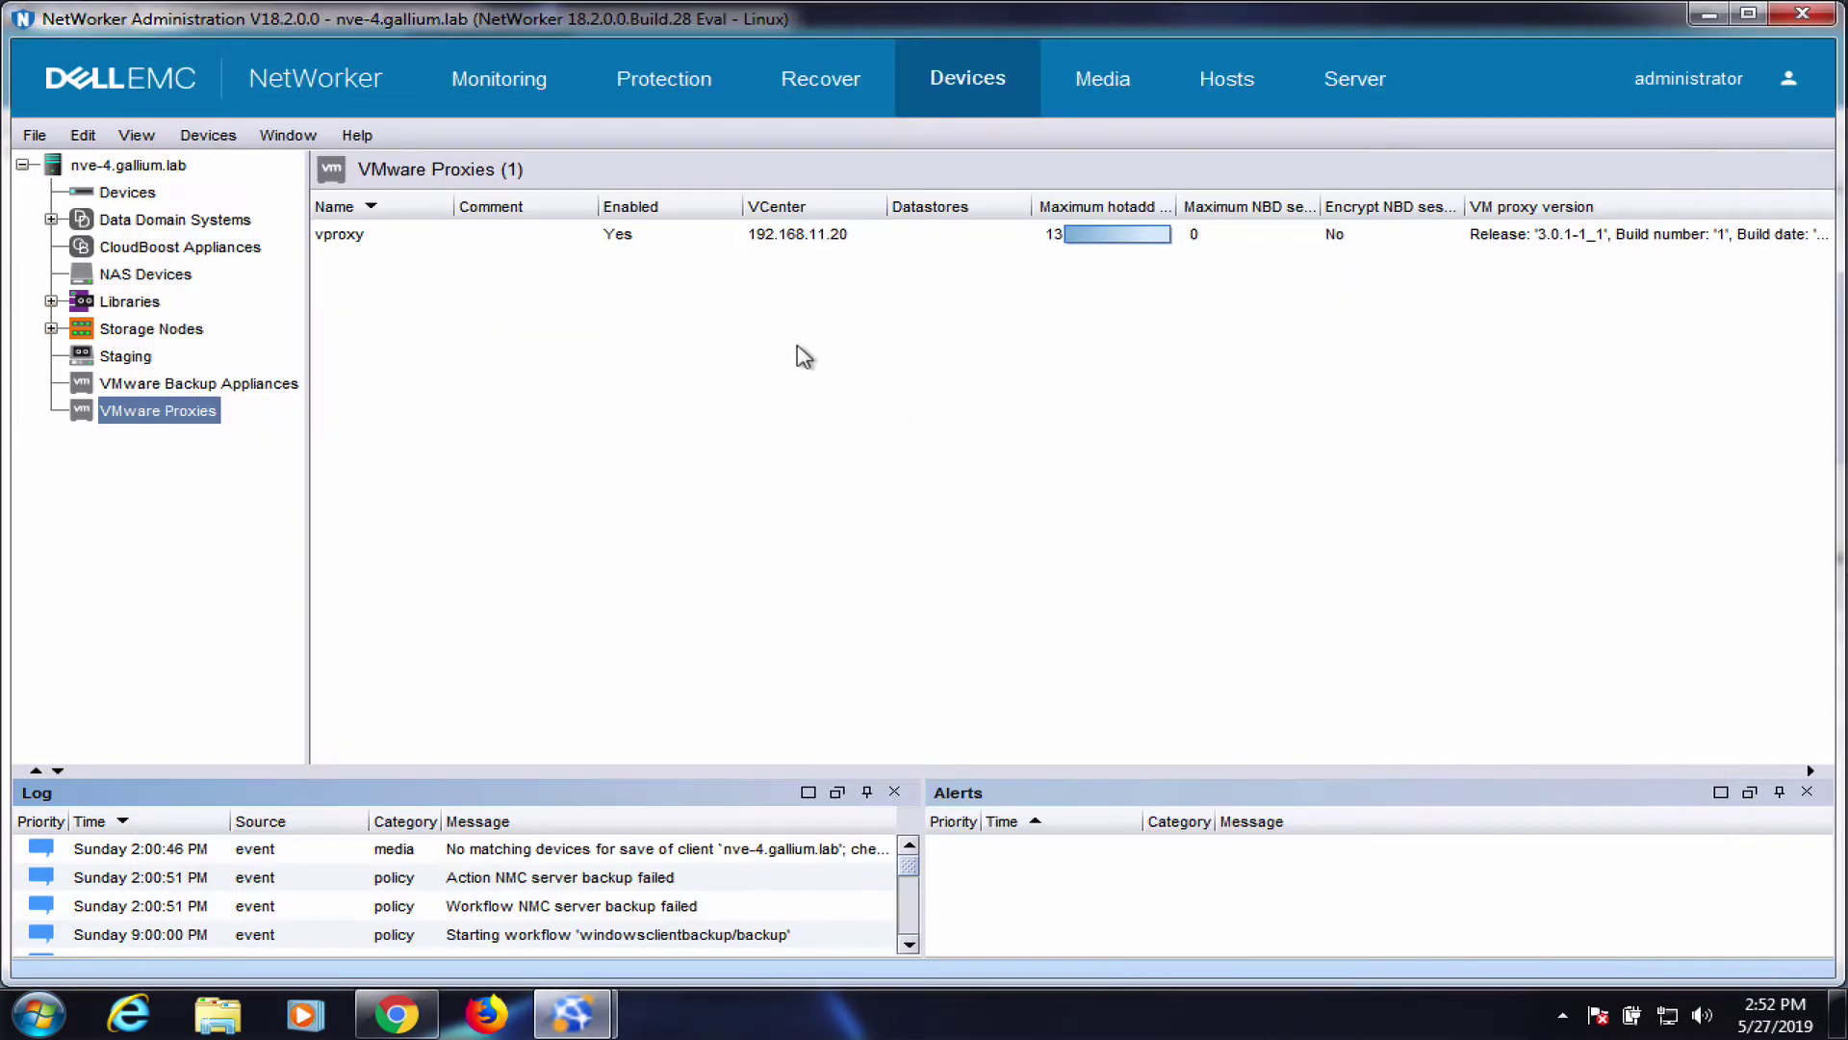
# Start a new VMware-type protection group on vCenter 192.168.11.20
pyautogui.click(663, 62)
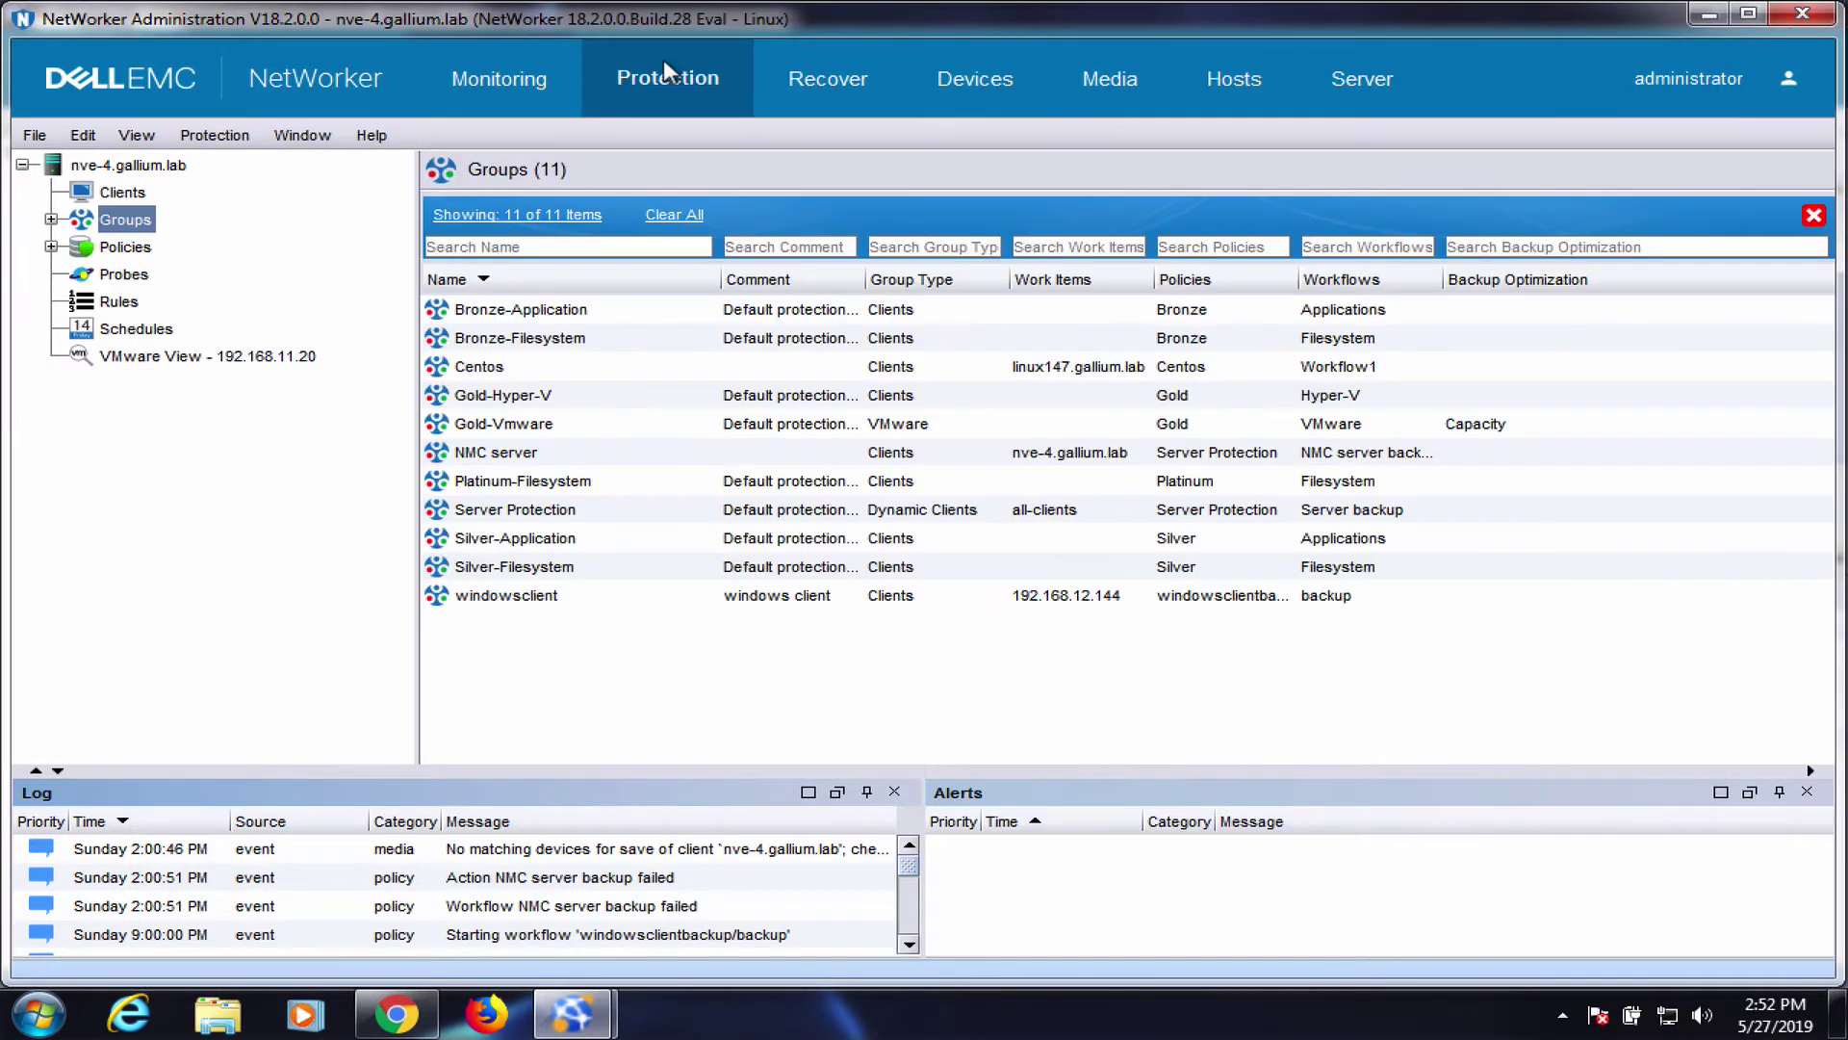
pyautogui.rightClick(144, 234)
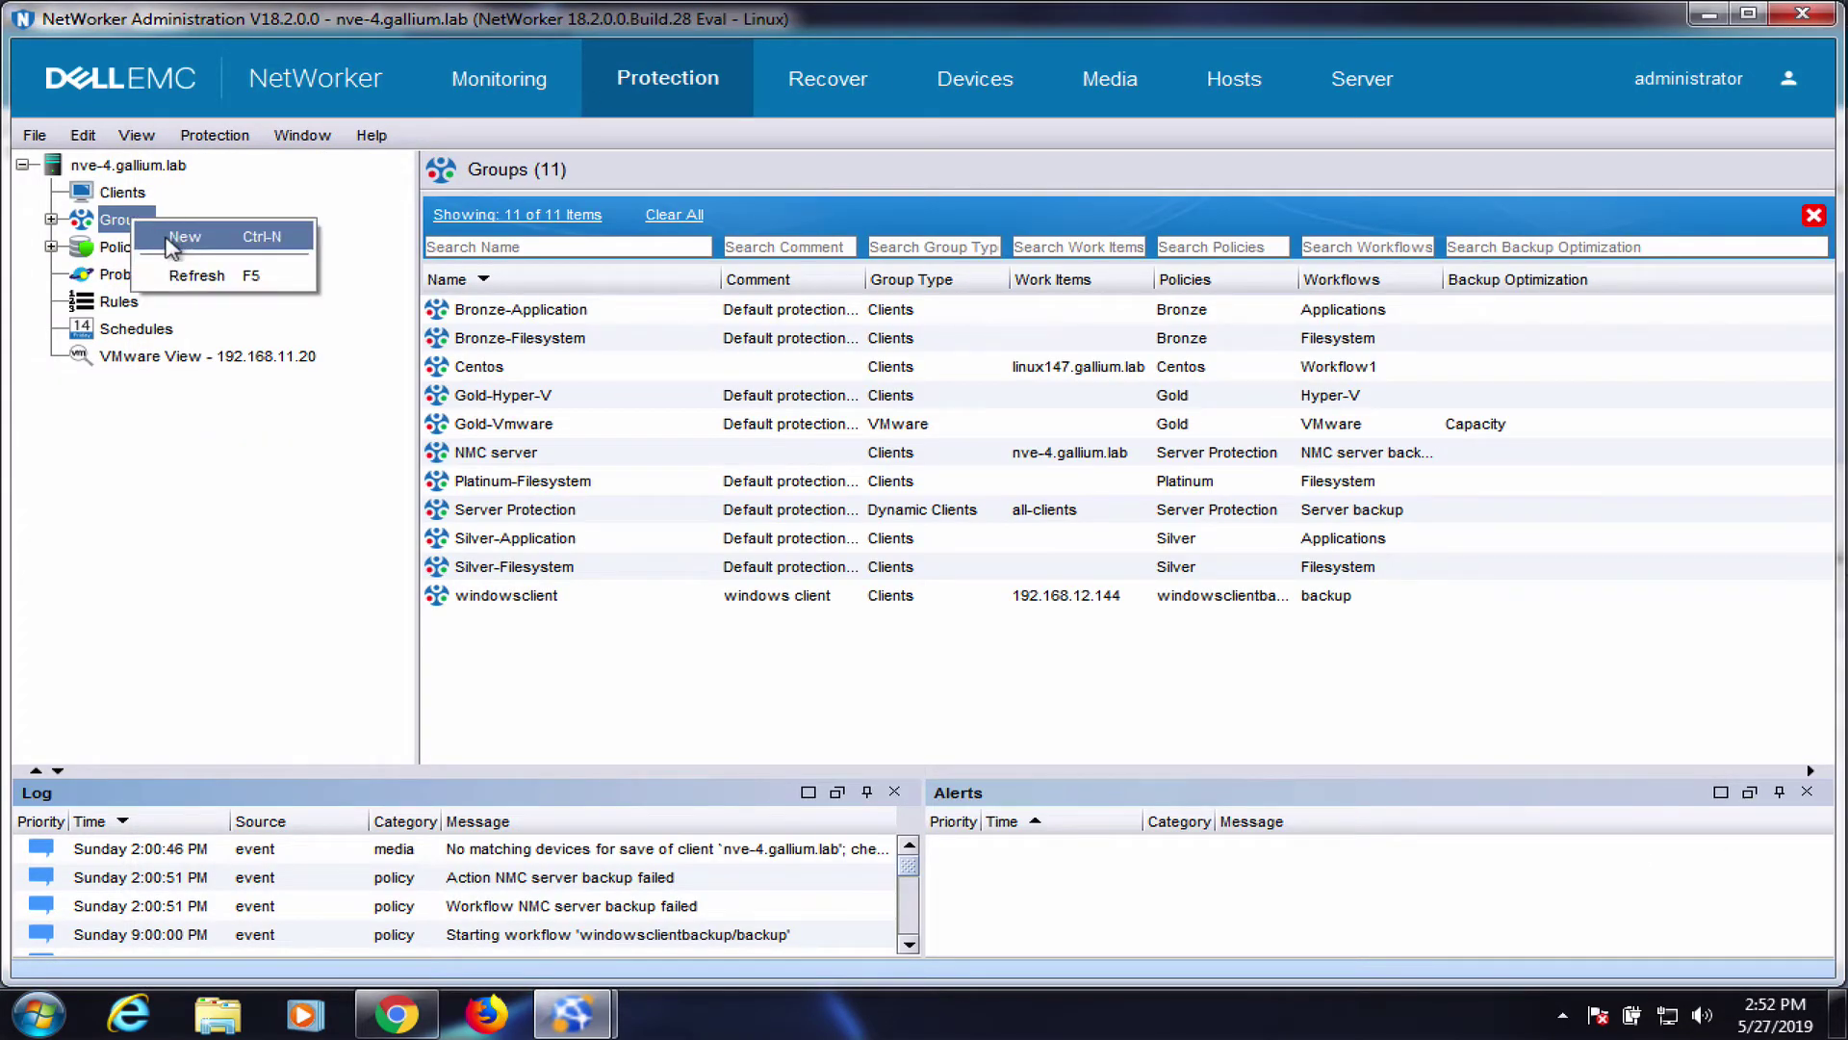
pyautogui.click(173, 238)
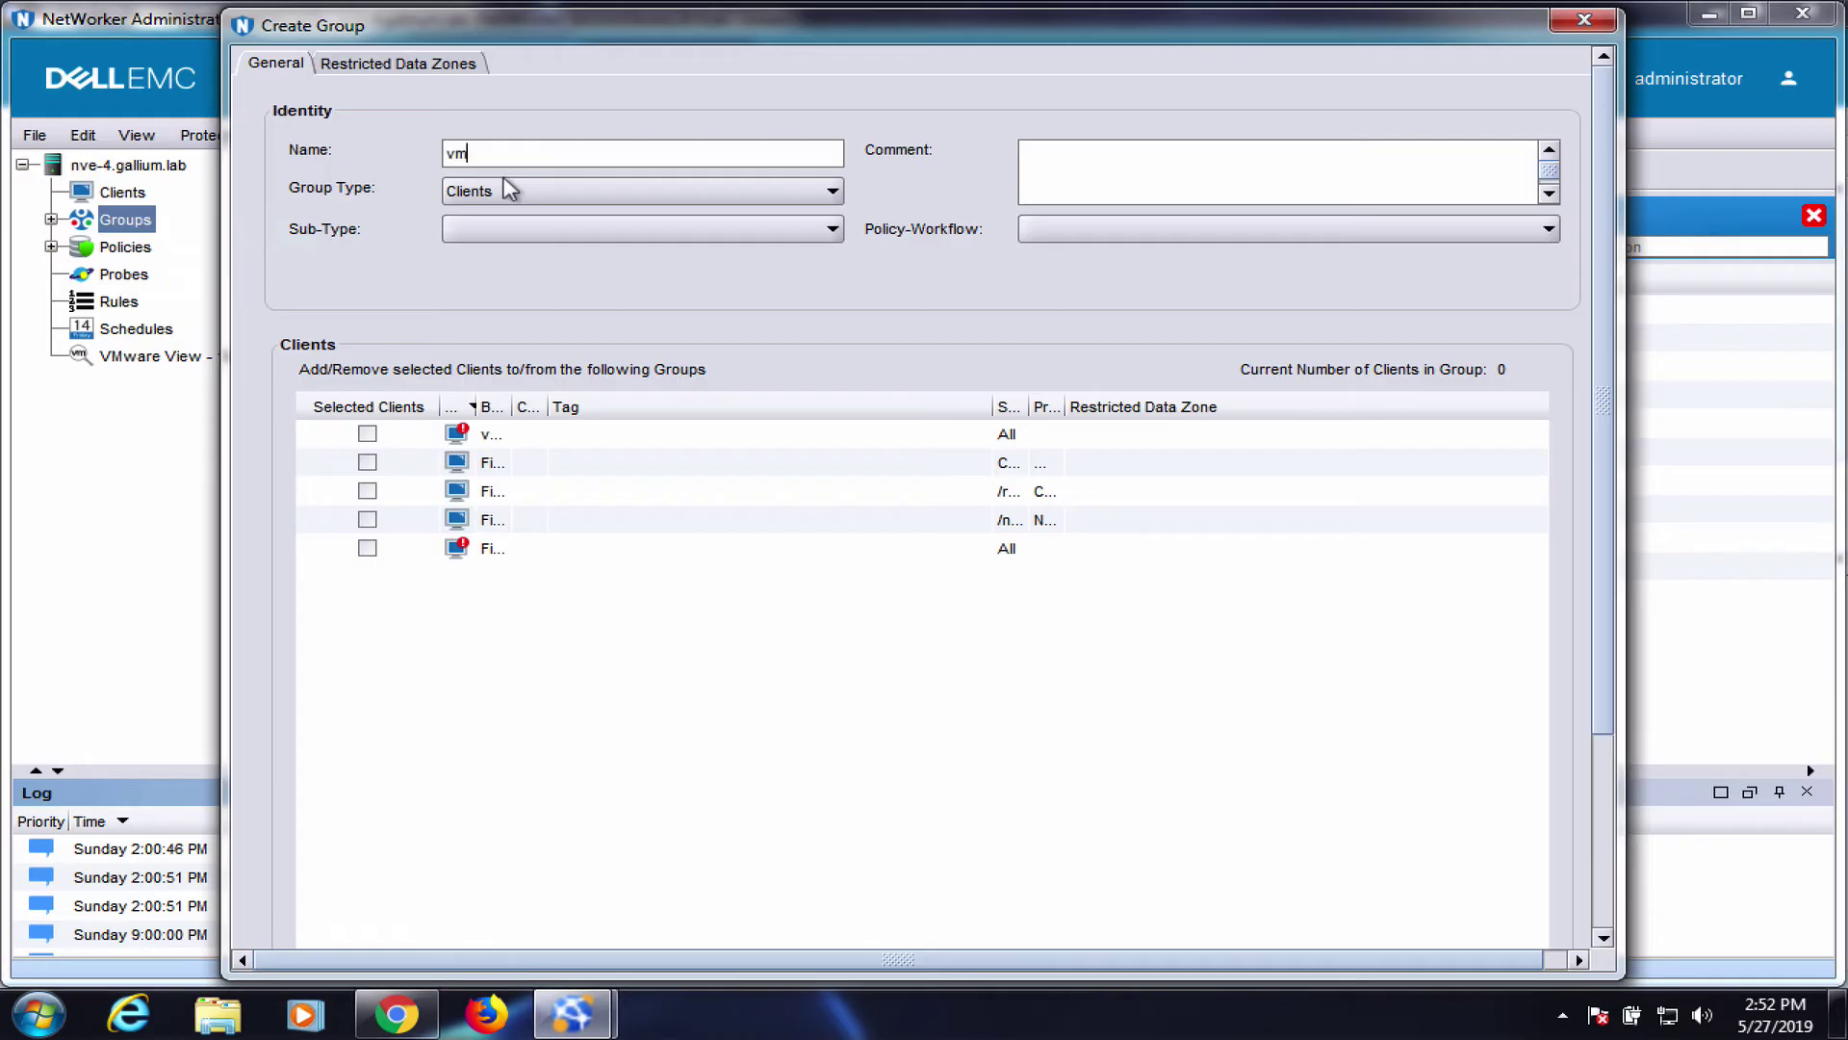
pyautogui.click(510, 191)
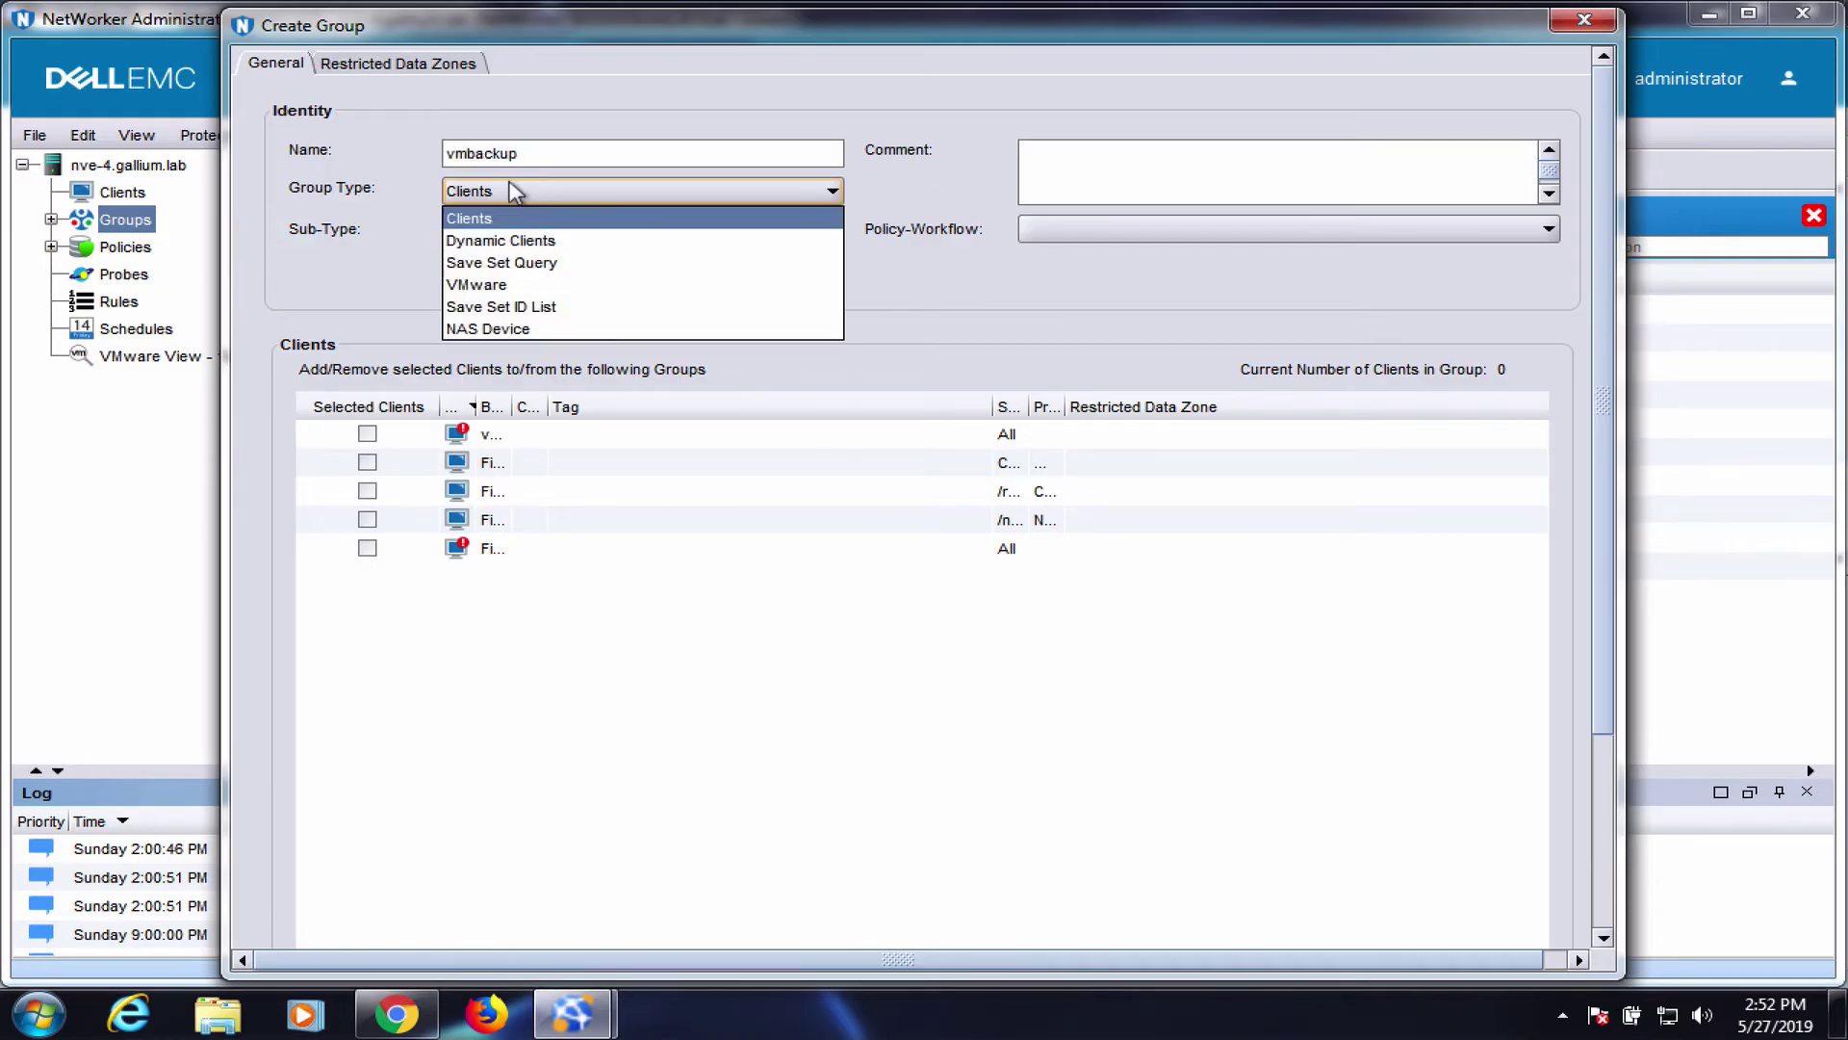
pyautogui.click(545, 285)
pyautogui.click(450, 376)
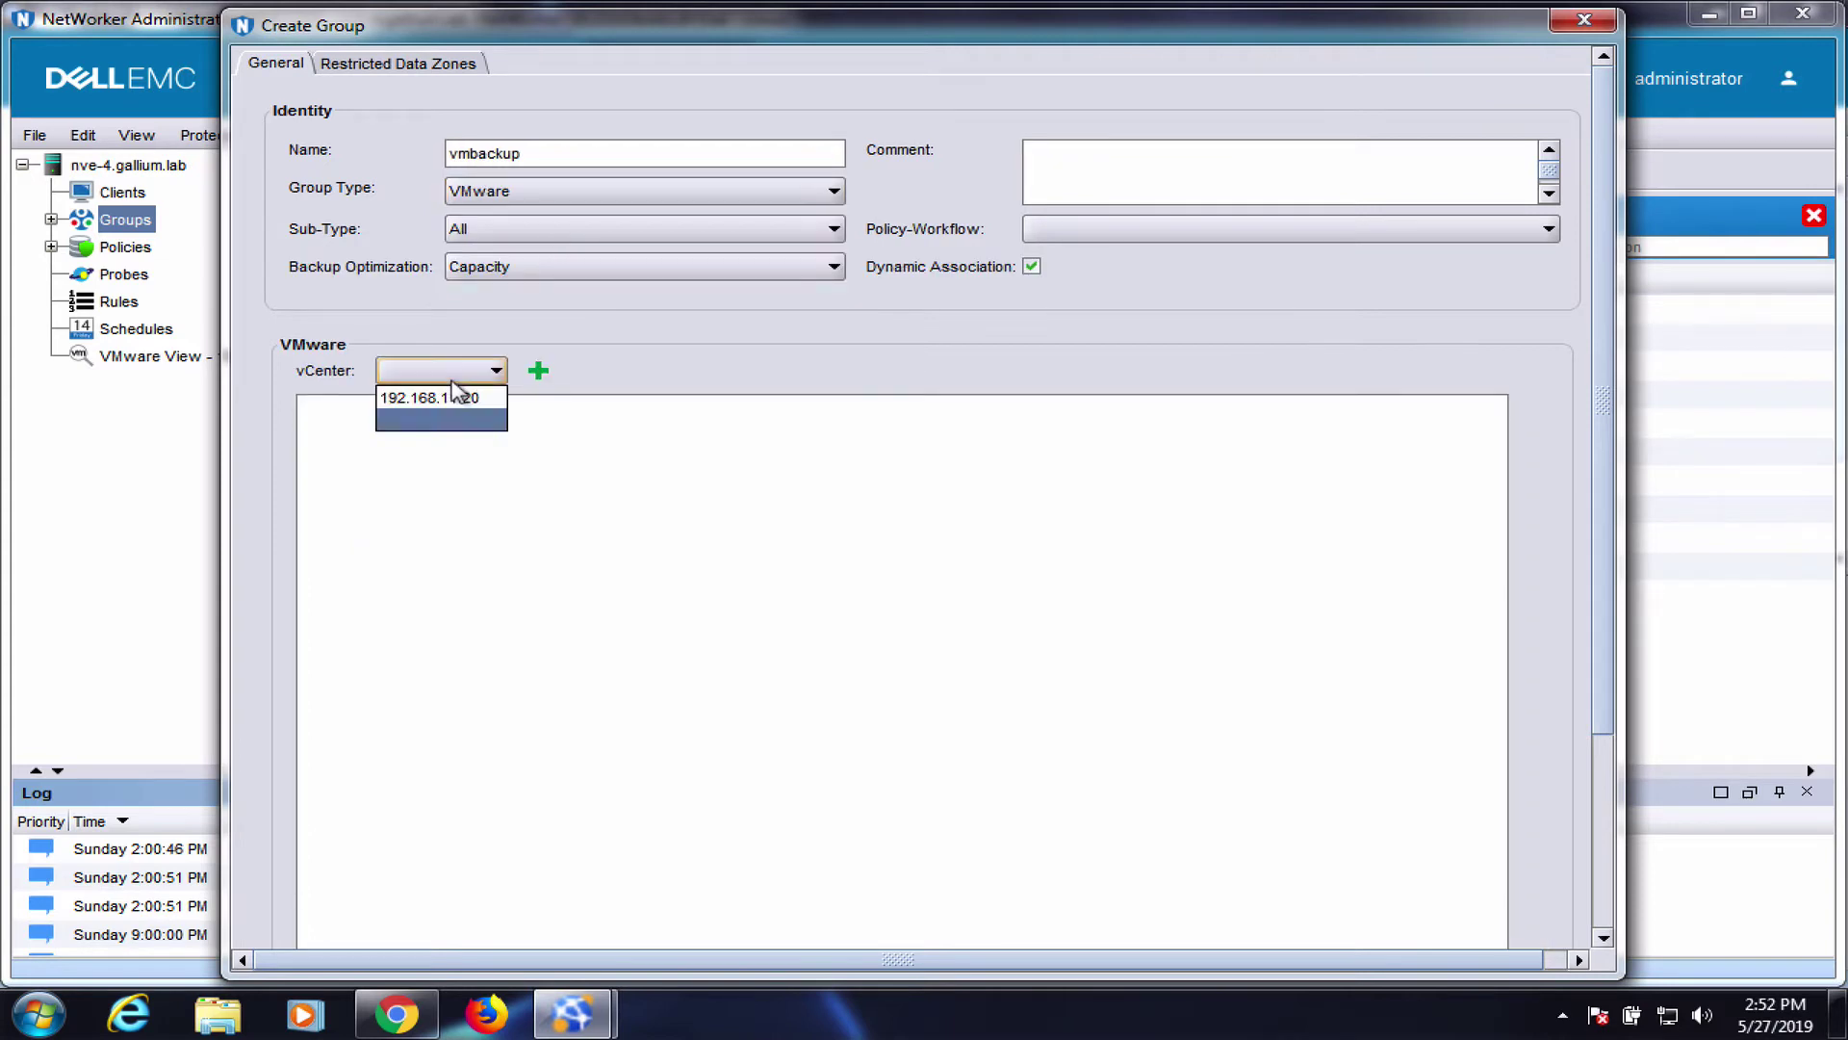
pyautogui.click(449, 394)
# Check the NW Client backup testing VM under Datacenter > Cluster and save the vmbackup group
pyautogui.click(308, 407)
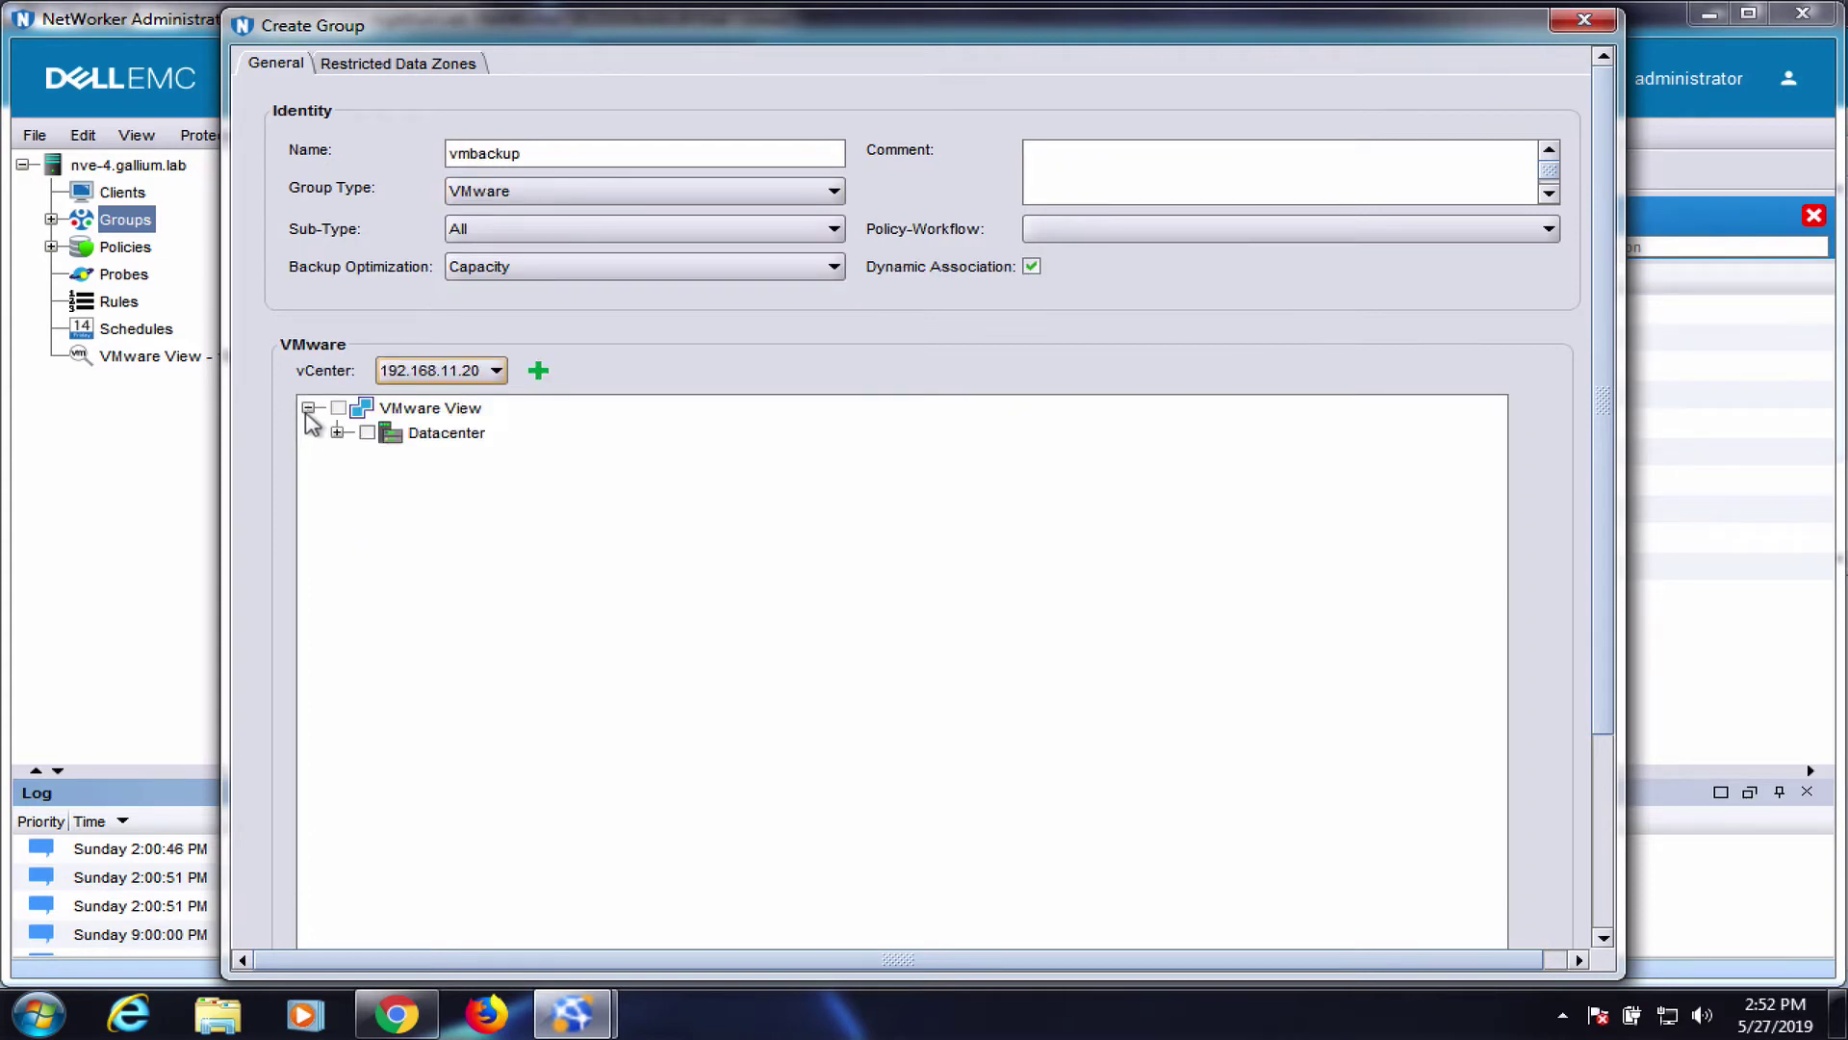
pyautogui.click(336, 432)
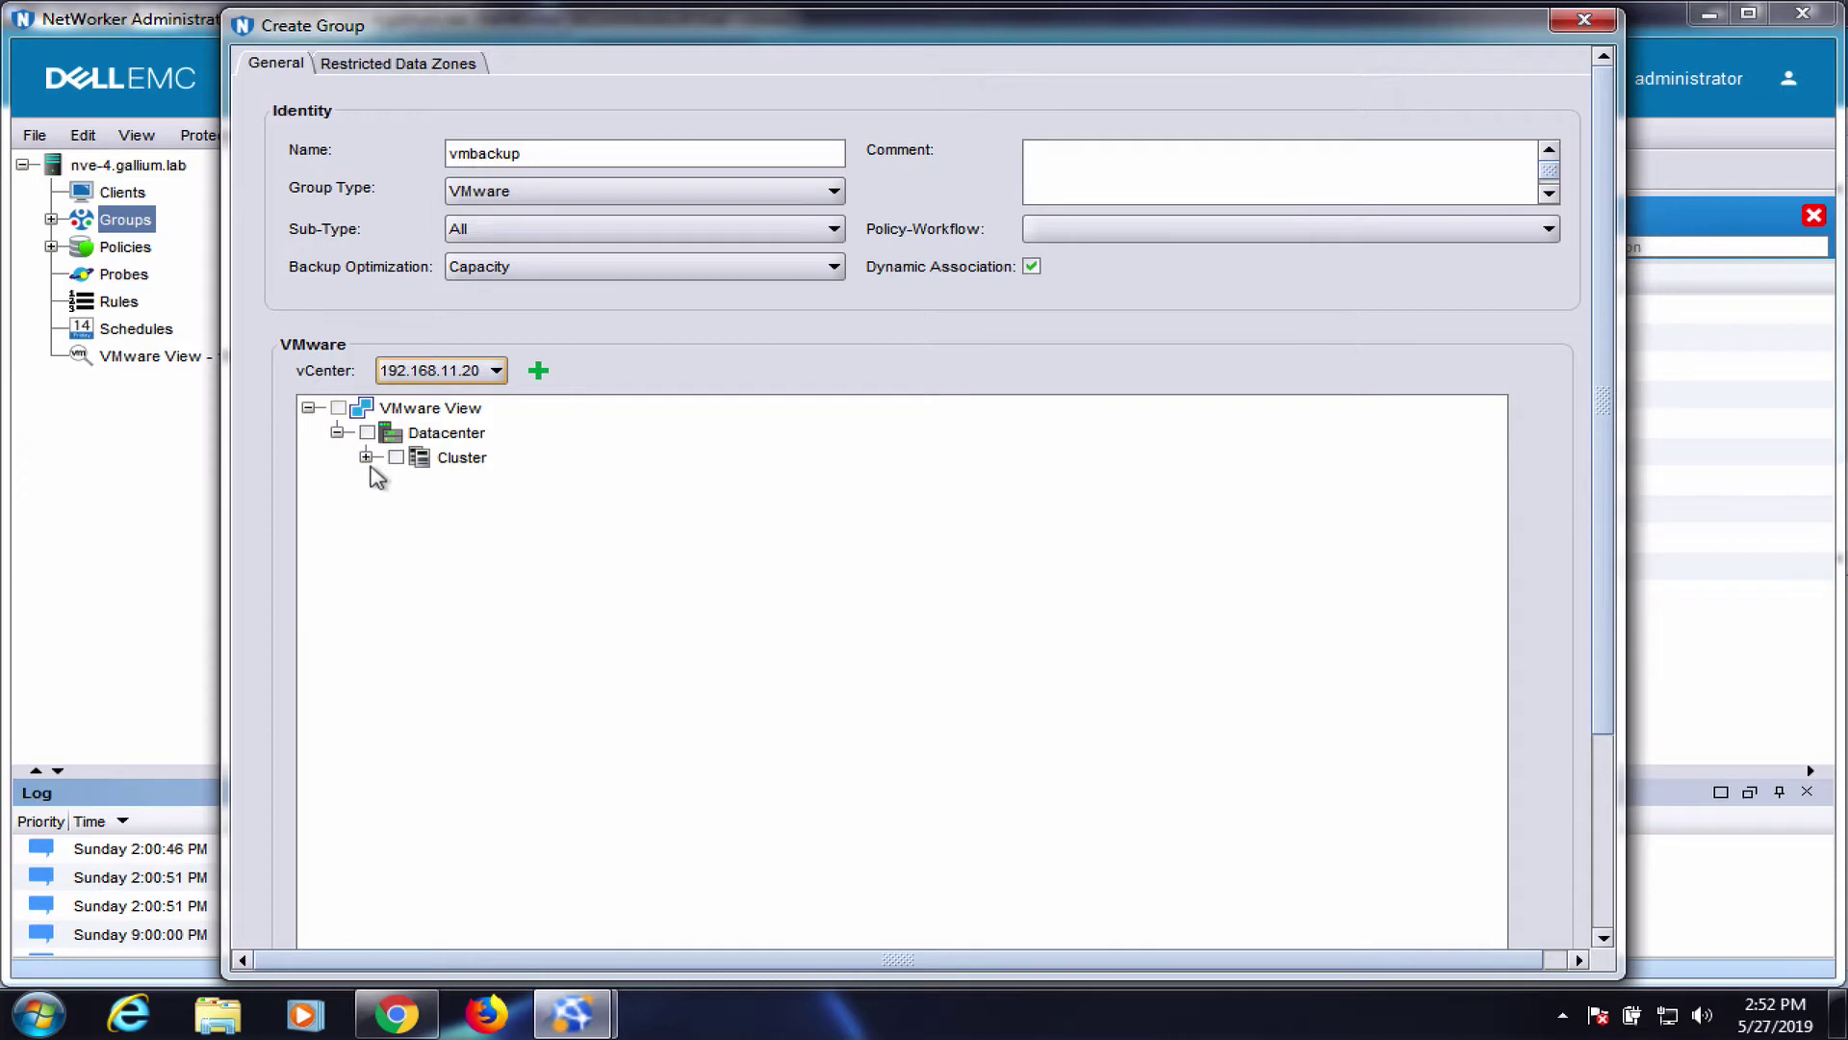
pyautogui.click(366, 457)
pyautogui.scroll(-5, 582, 618)
pyautogui.scroll(-6, 581, 618)
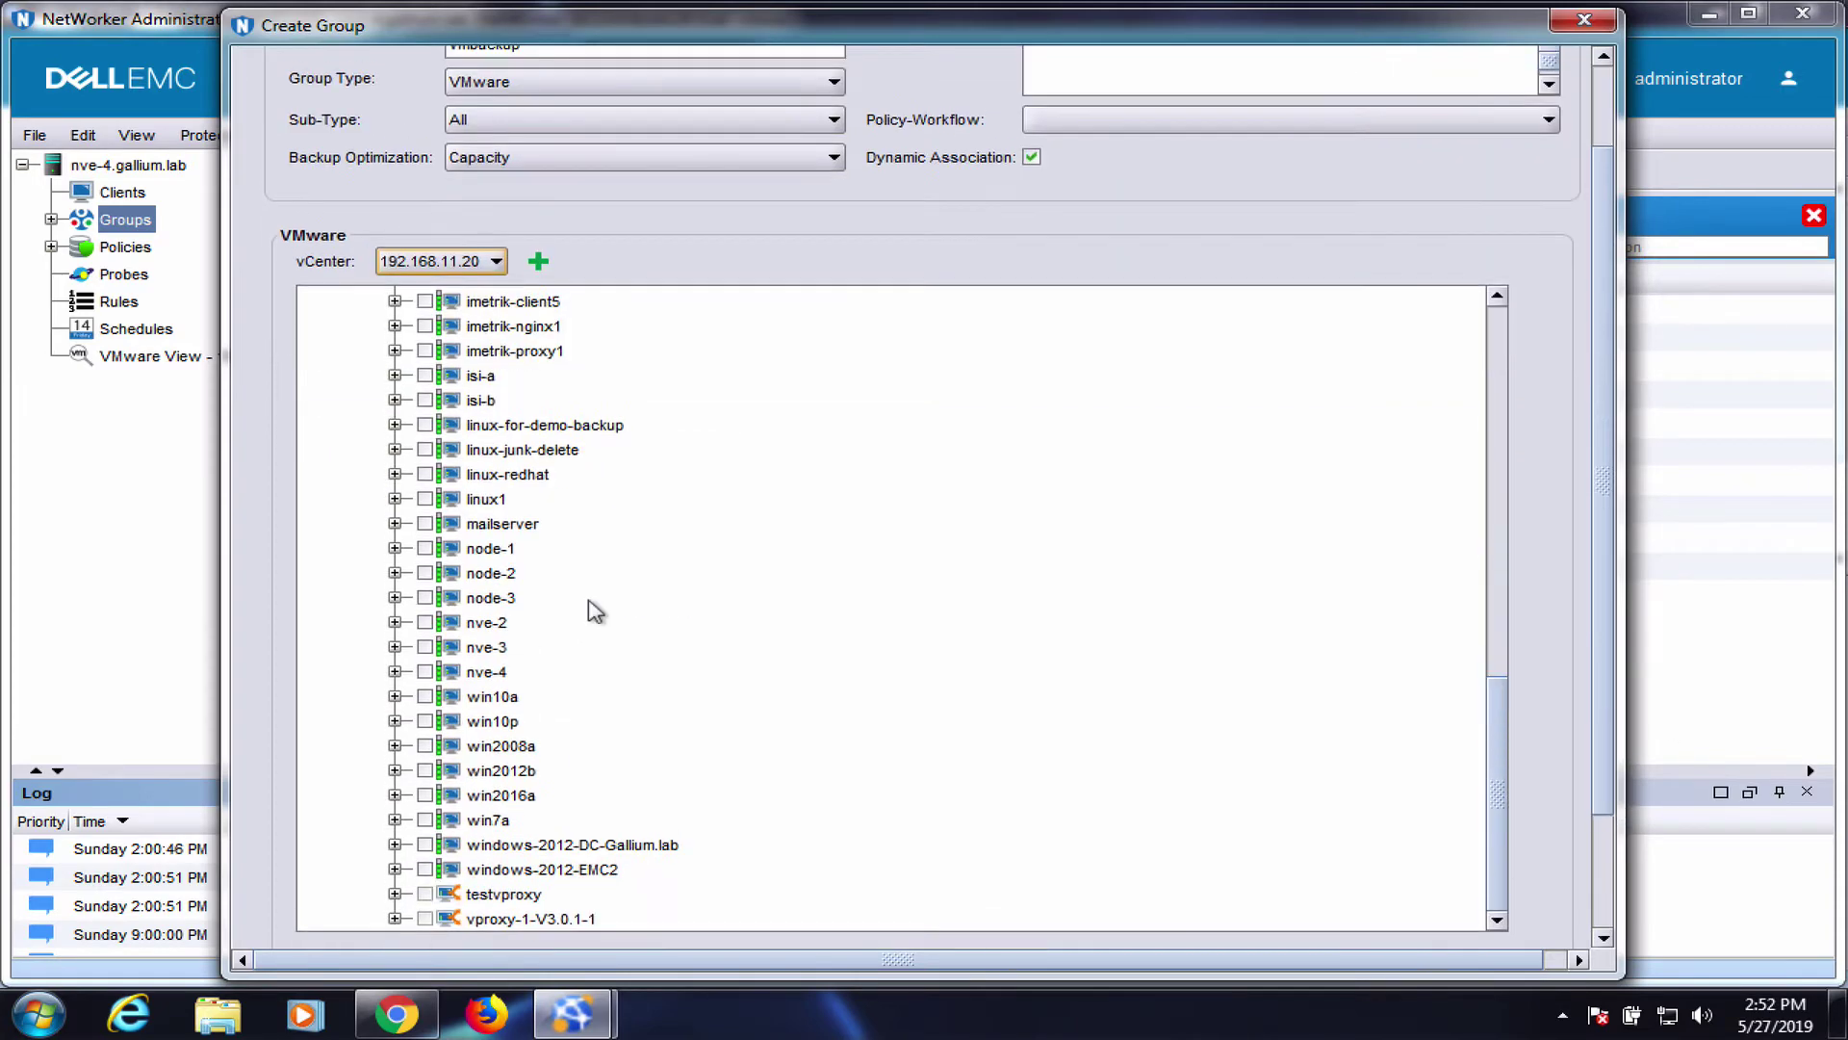
pyautogui.scroll(15, 590, 611)
pyautogui.scroll(-8, 578, 610)
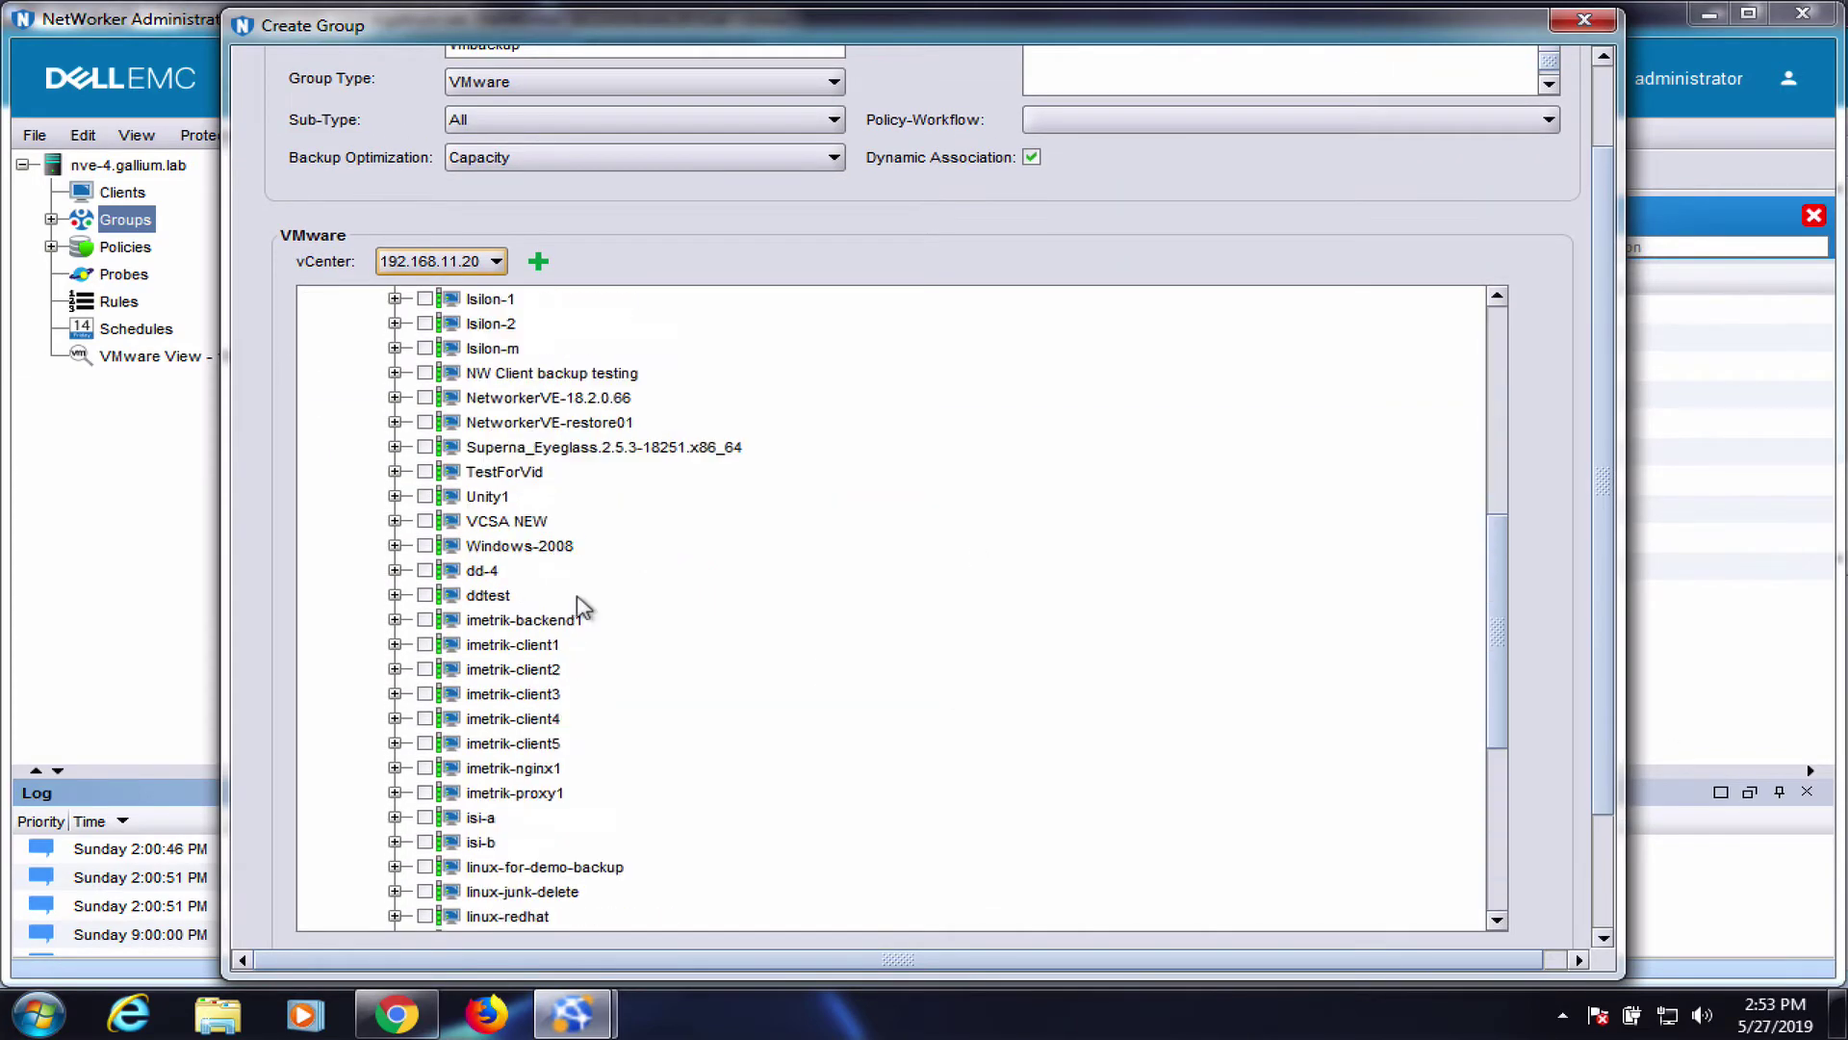
pyautogui.click(607, 373)
pyautogui.scroll(-6, 1240, 501)
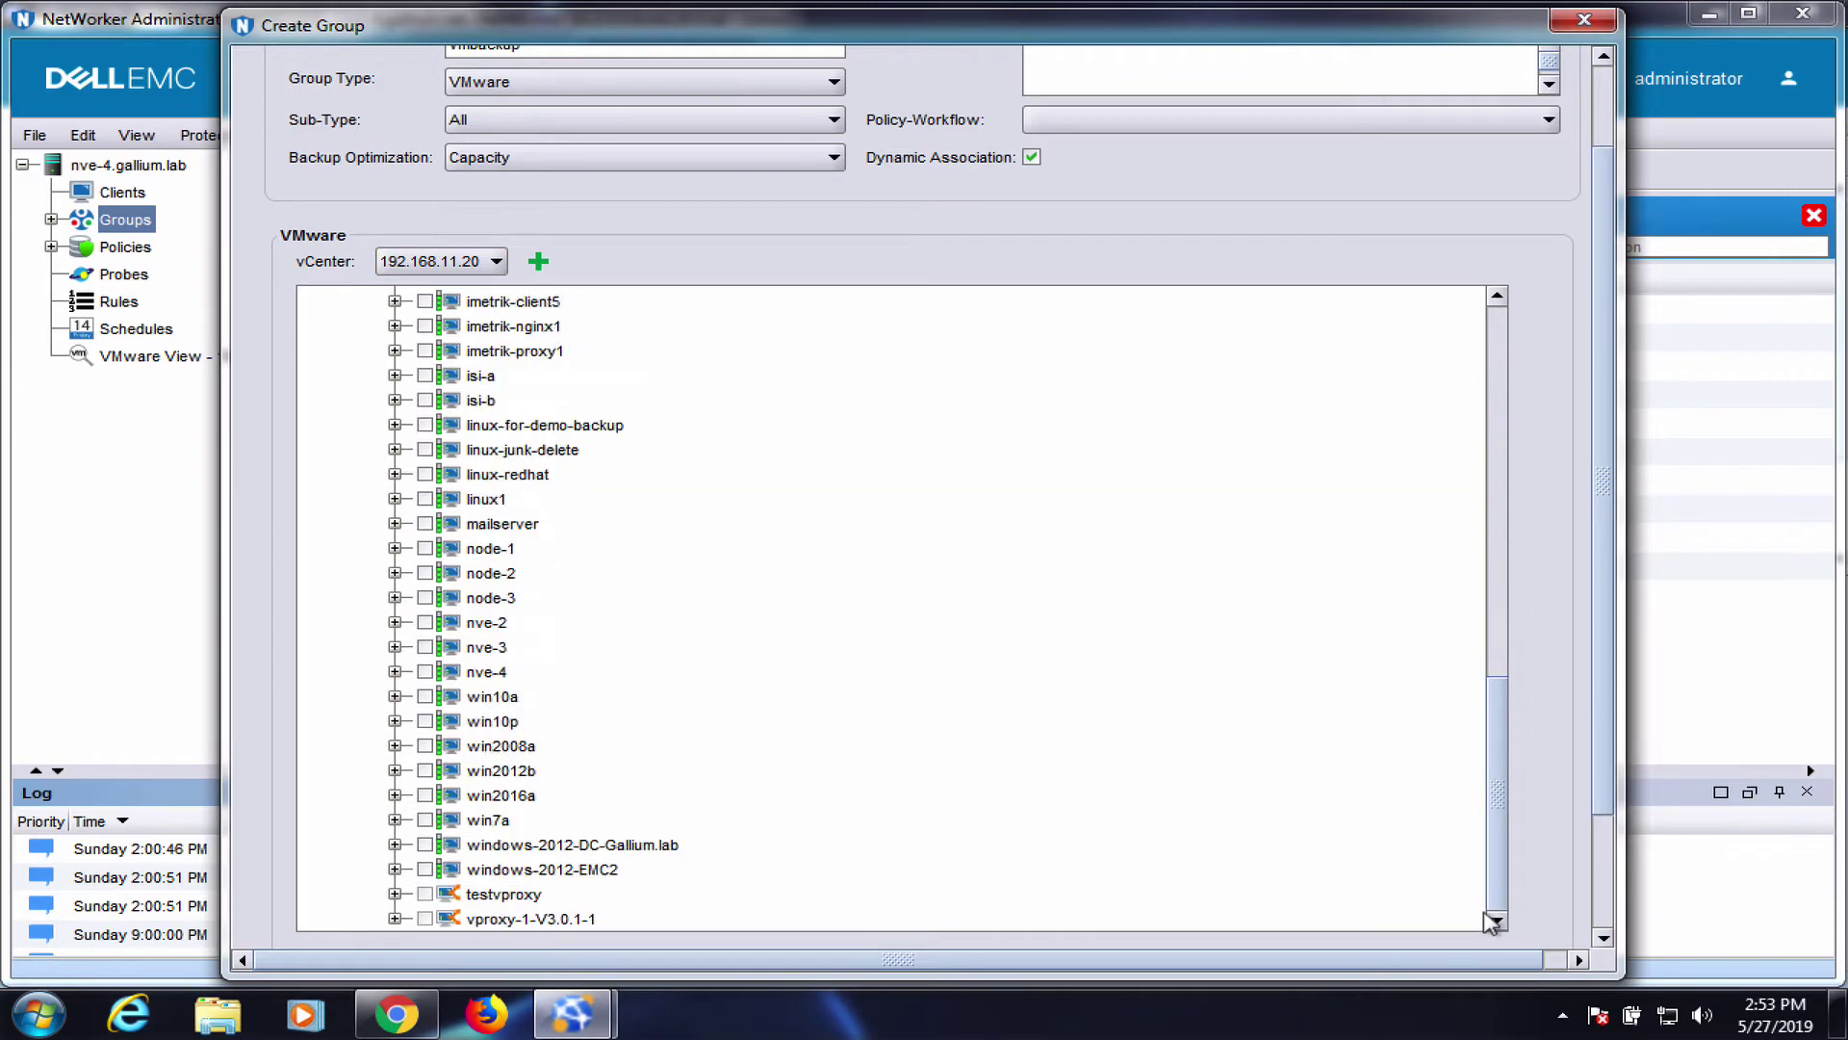
pyautogui.scroll(-5, 1604, 925)
pyautogui.click(849, 926)
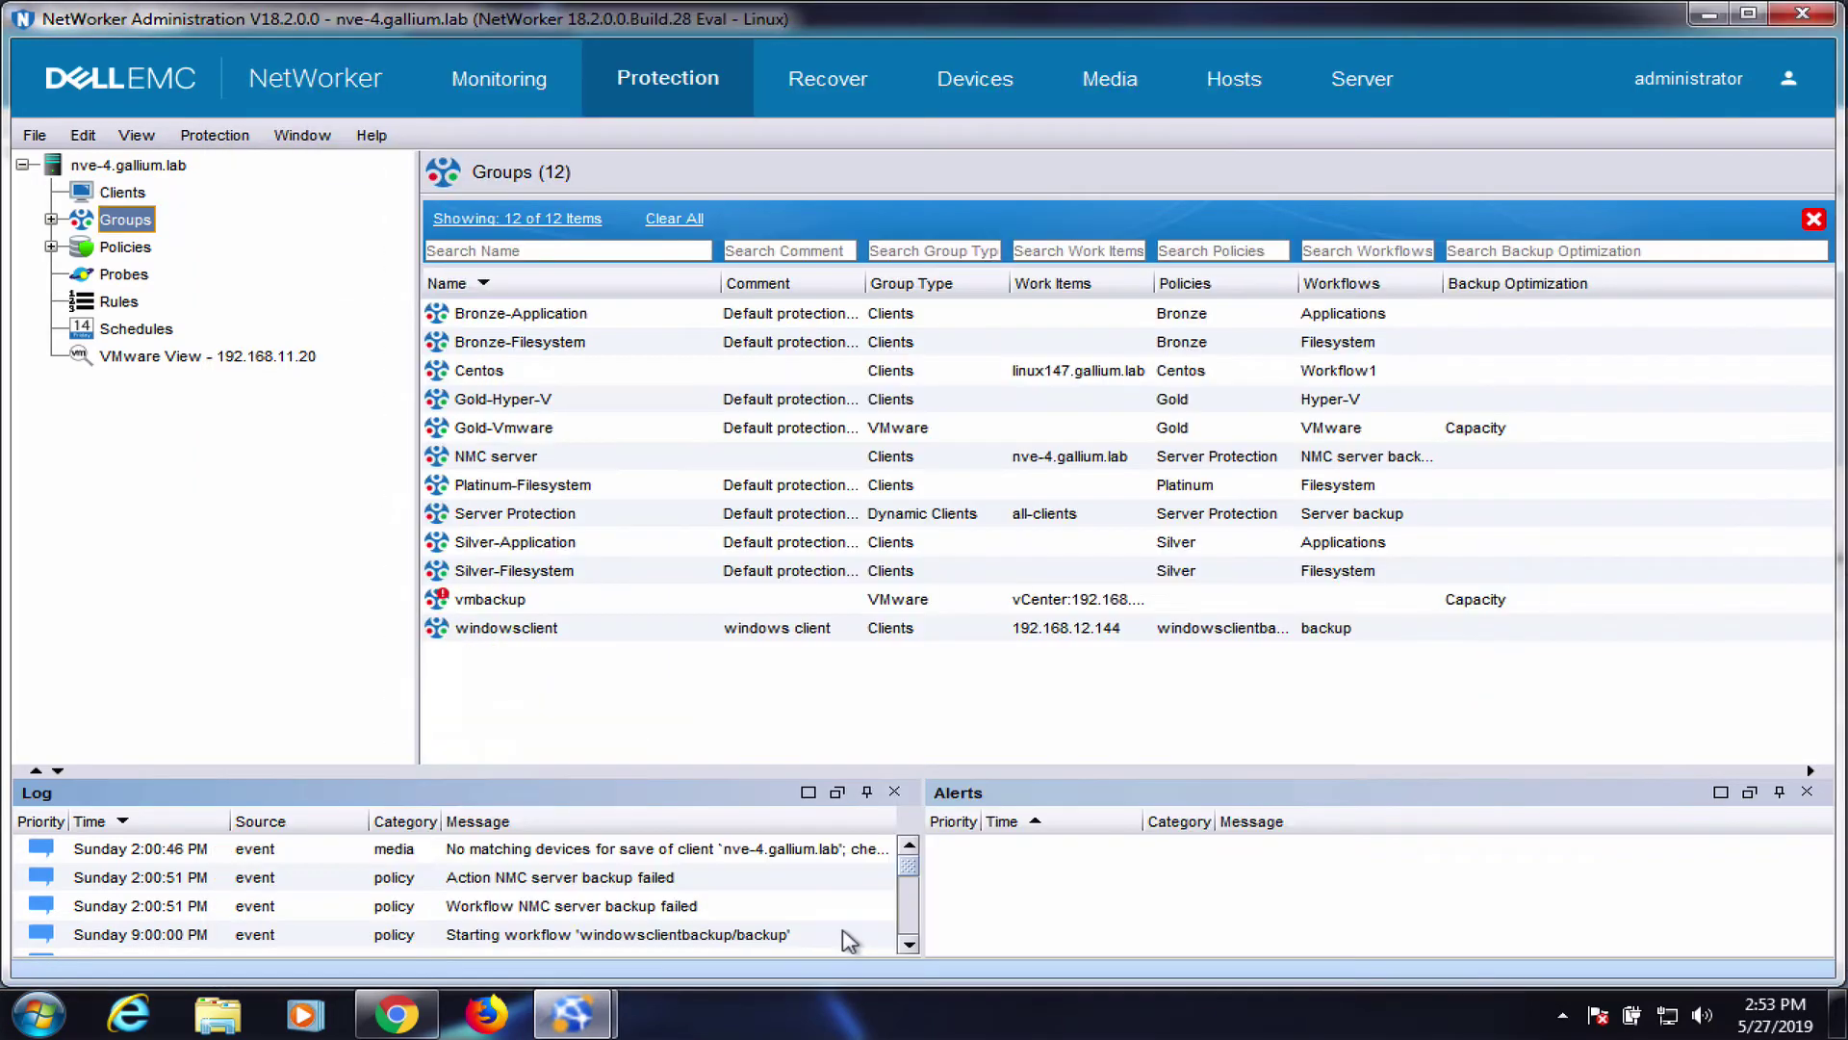
# Create a new protection policy named vmbackup
pyautogui.rightClick(135, 252)
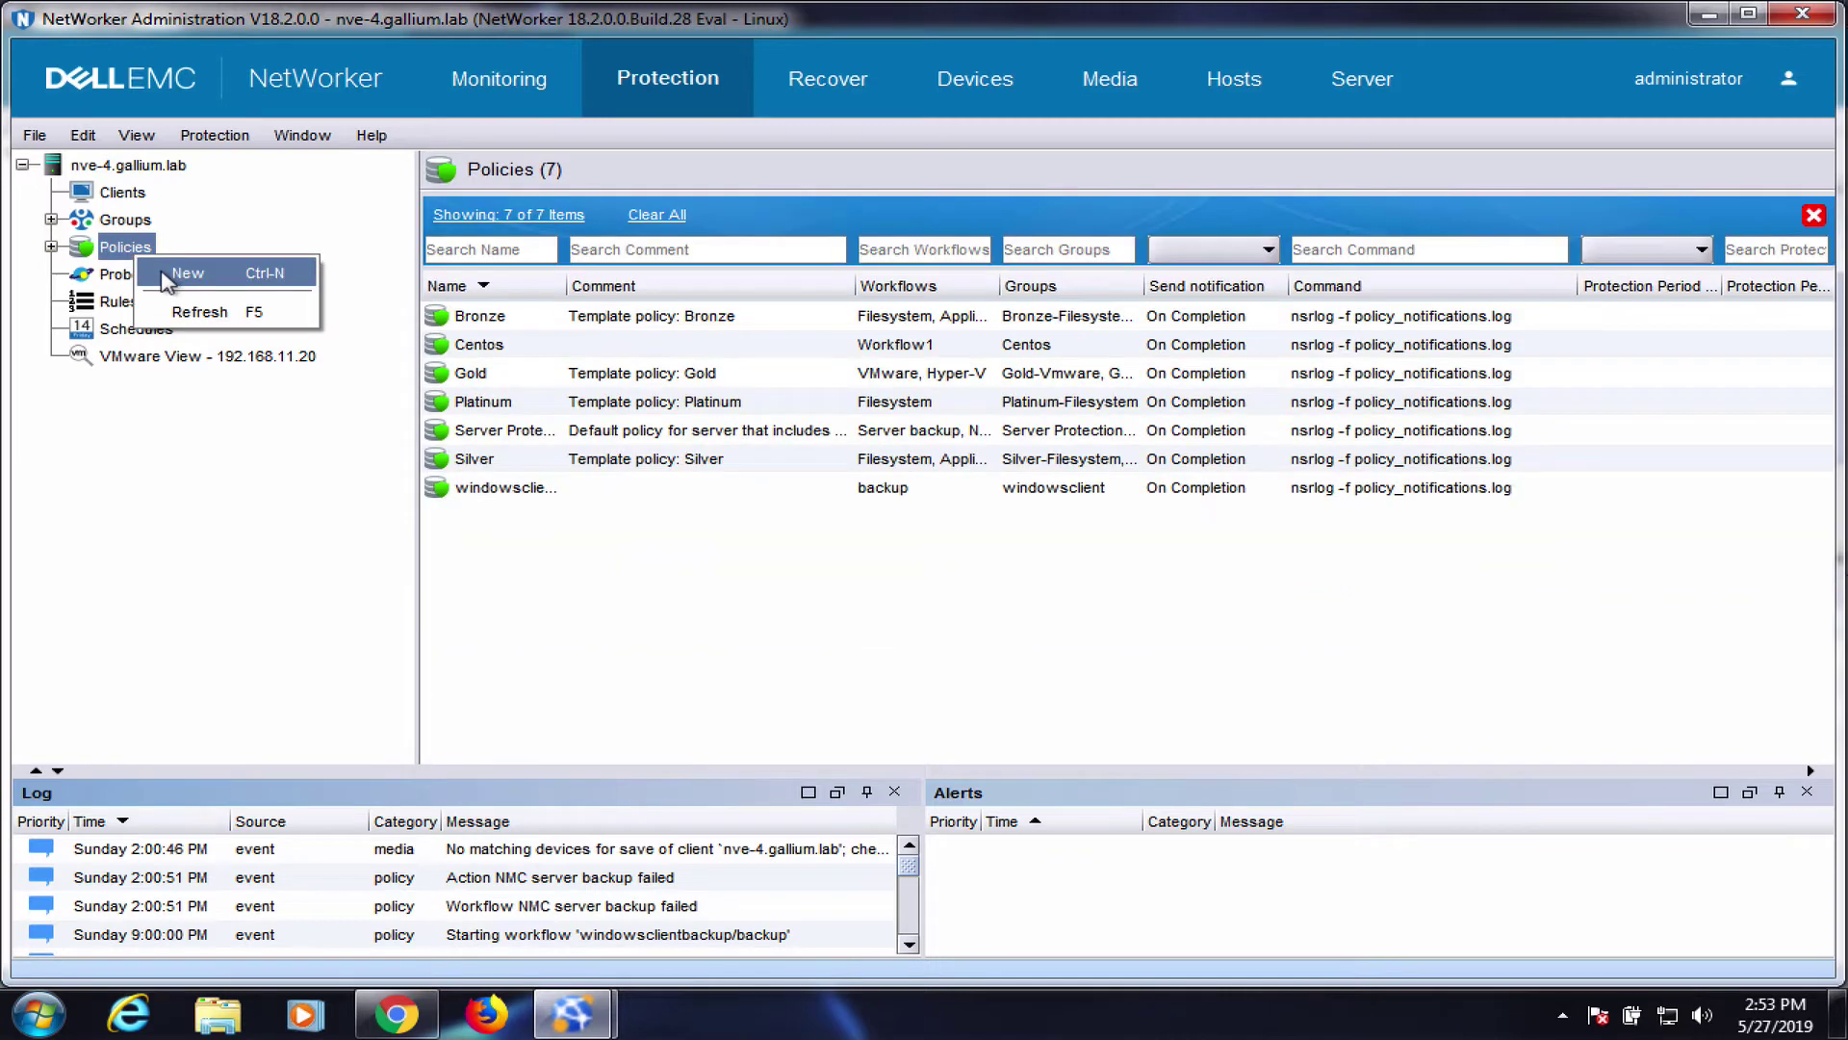
pyautogui.click(173, 276)
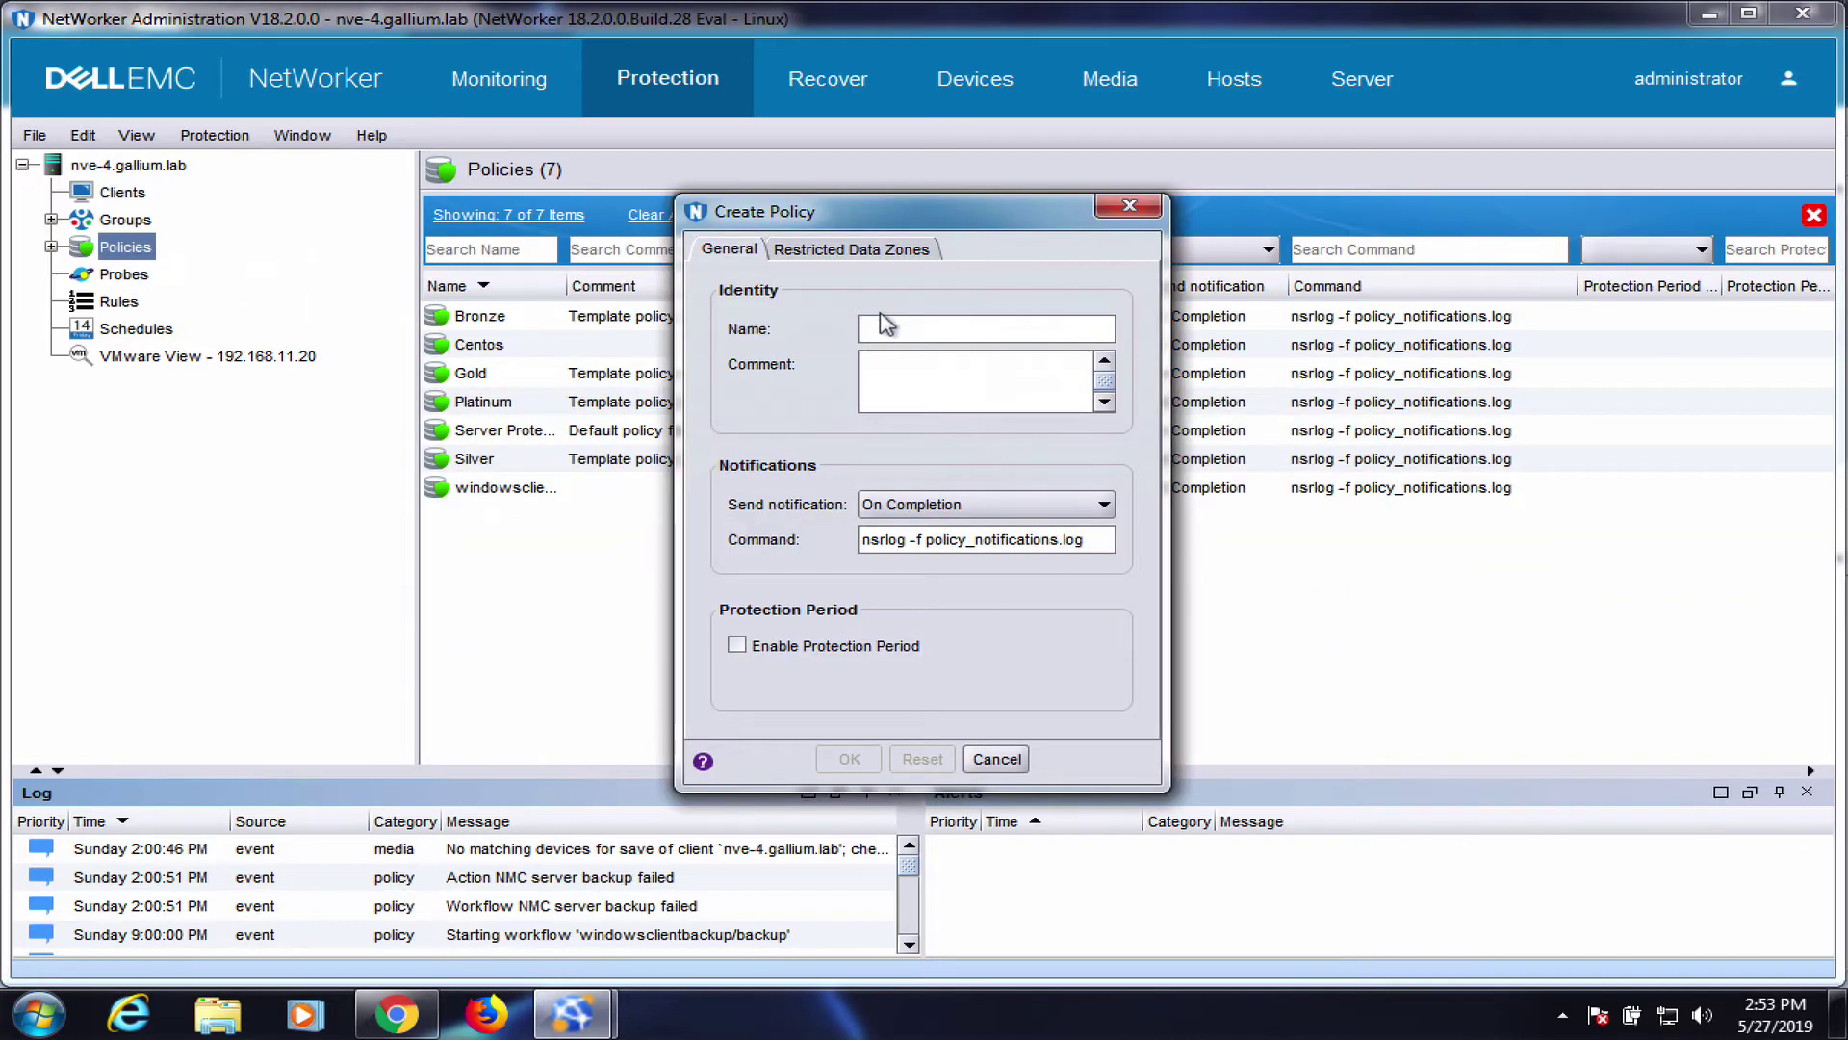
pyautogui.write('vmbackup')
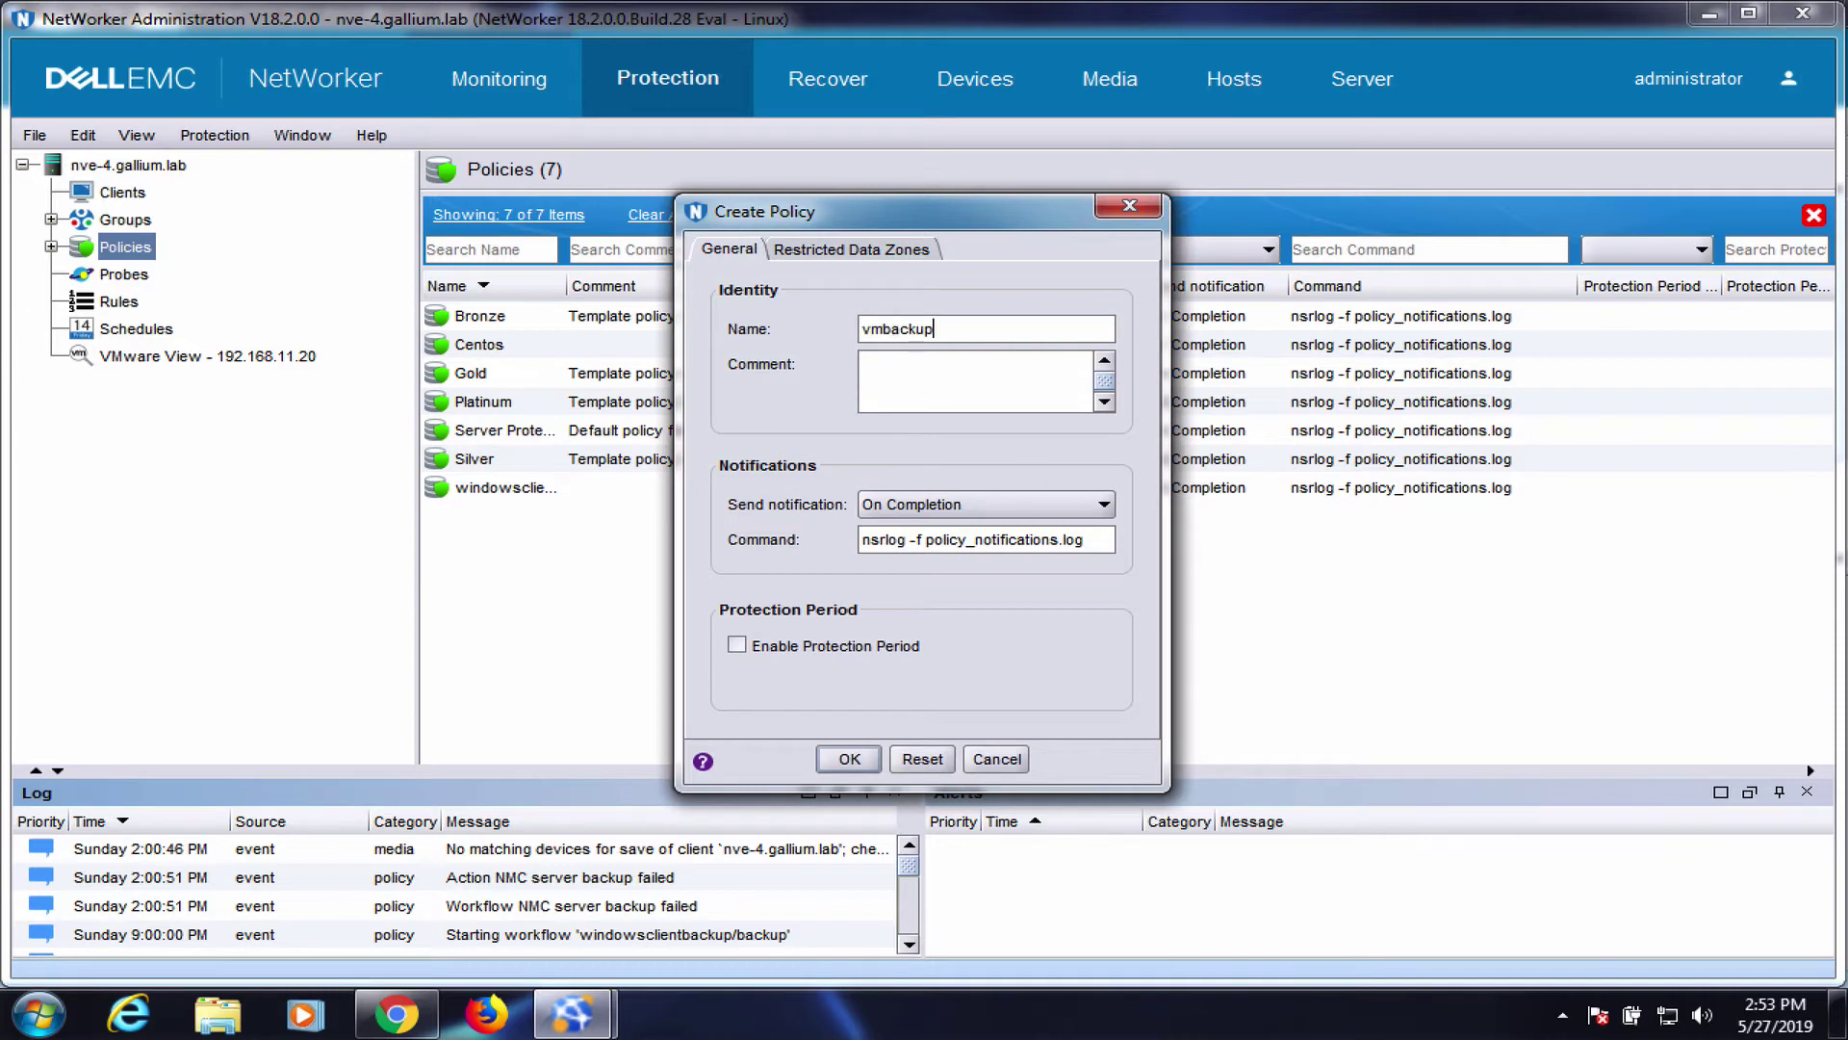
pyautogui.click(855, 763)
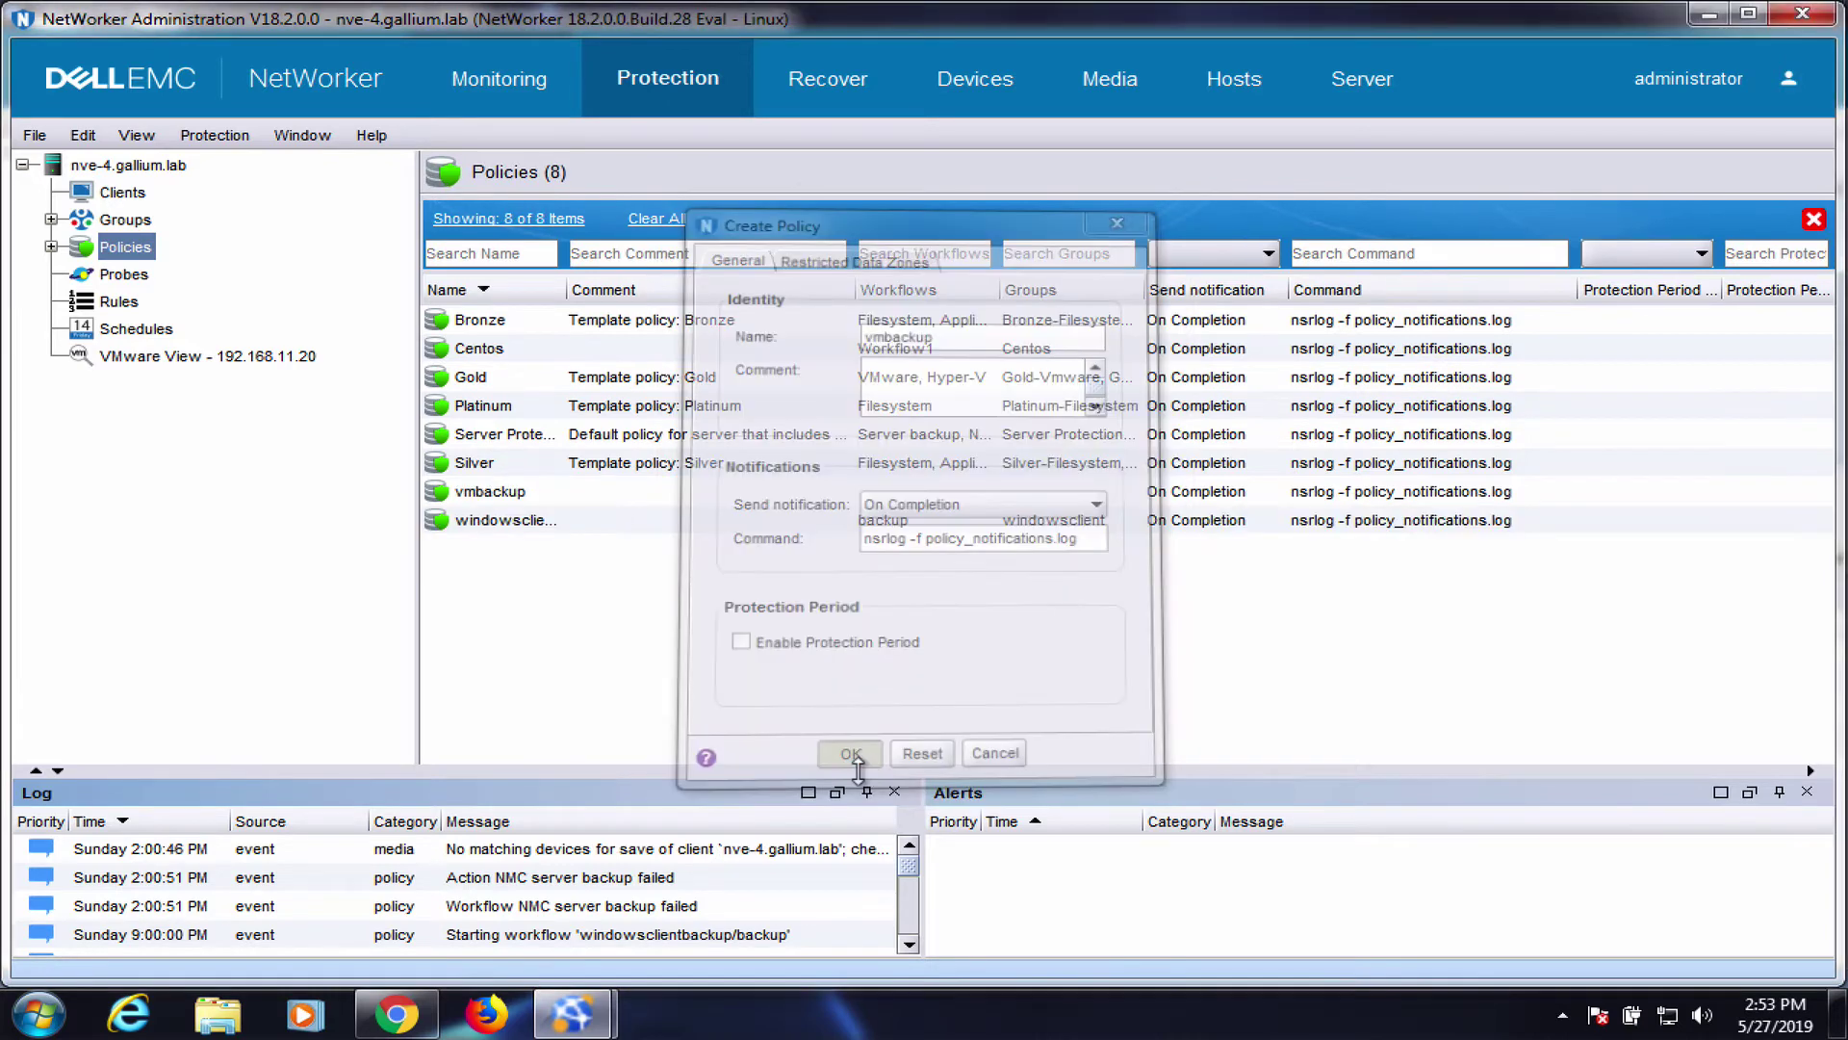
# Create workflow vmbackup in the vmbackup policy, assign the vmbackup group, and add an action
pyautogui.click(493, 301)
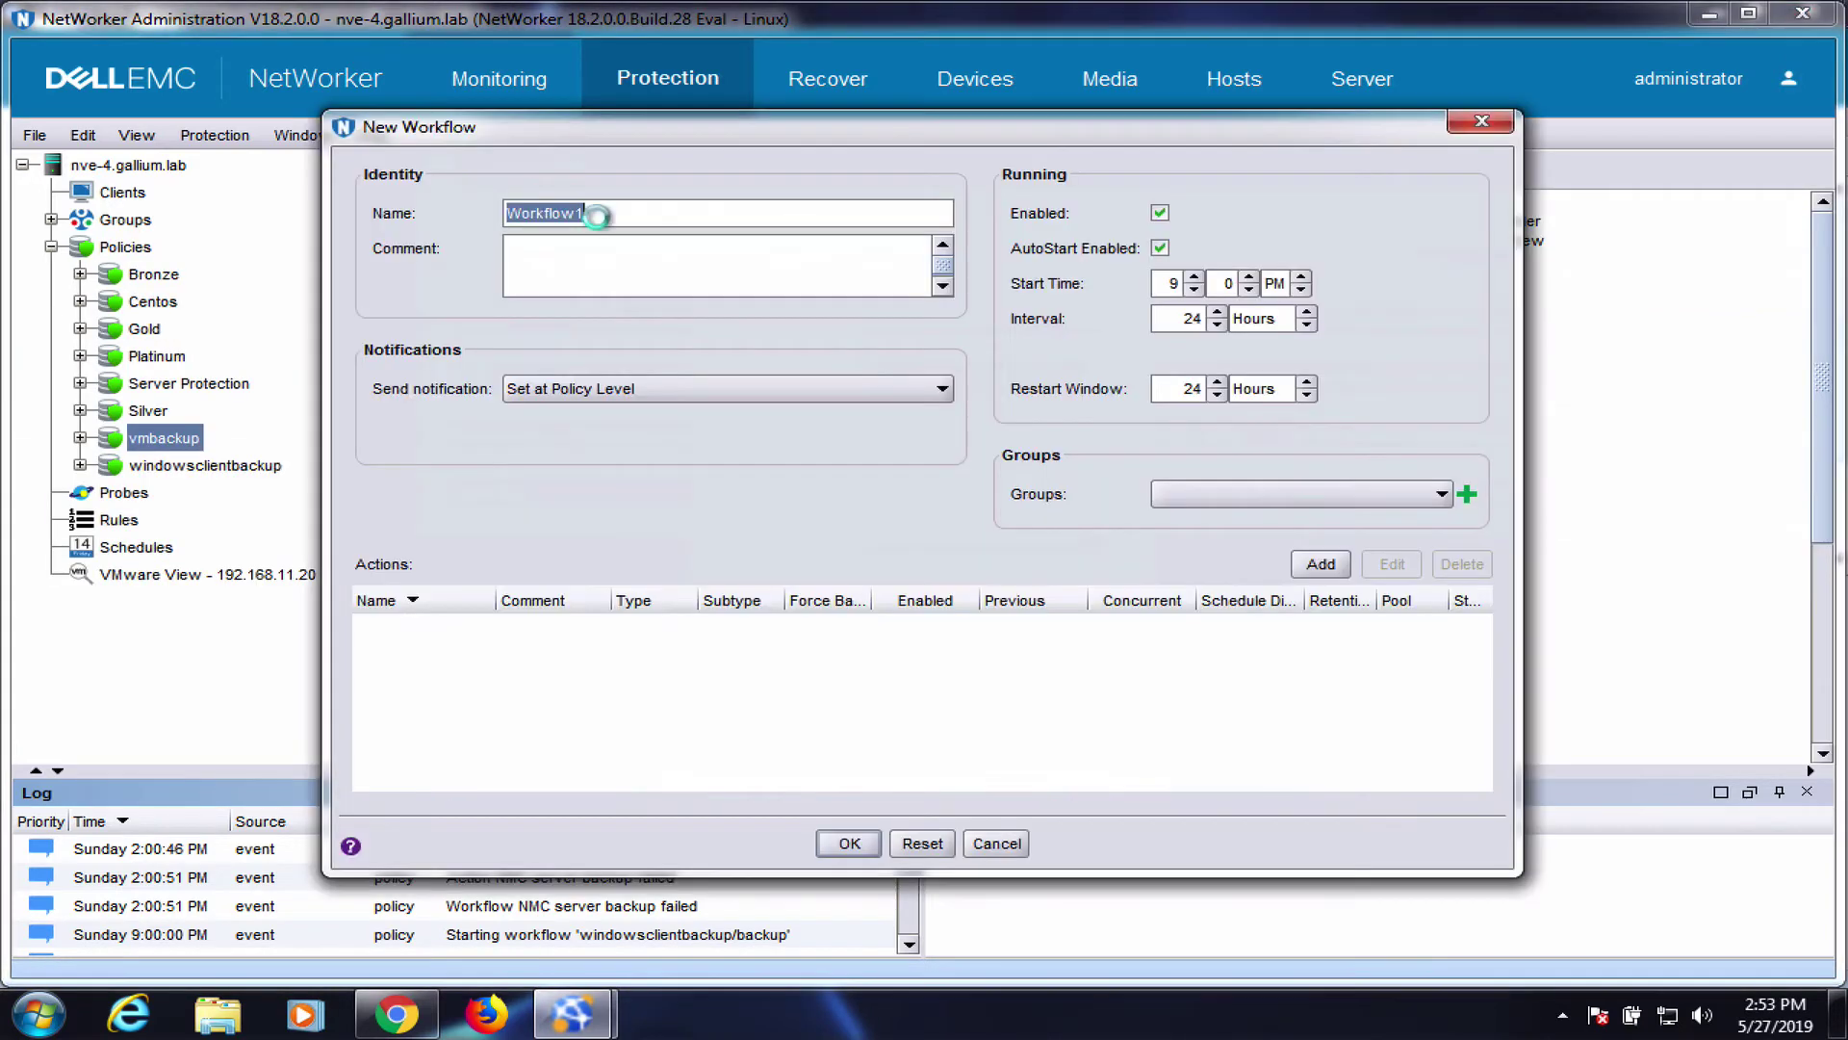
pyautogui.write('vmbacku')
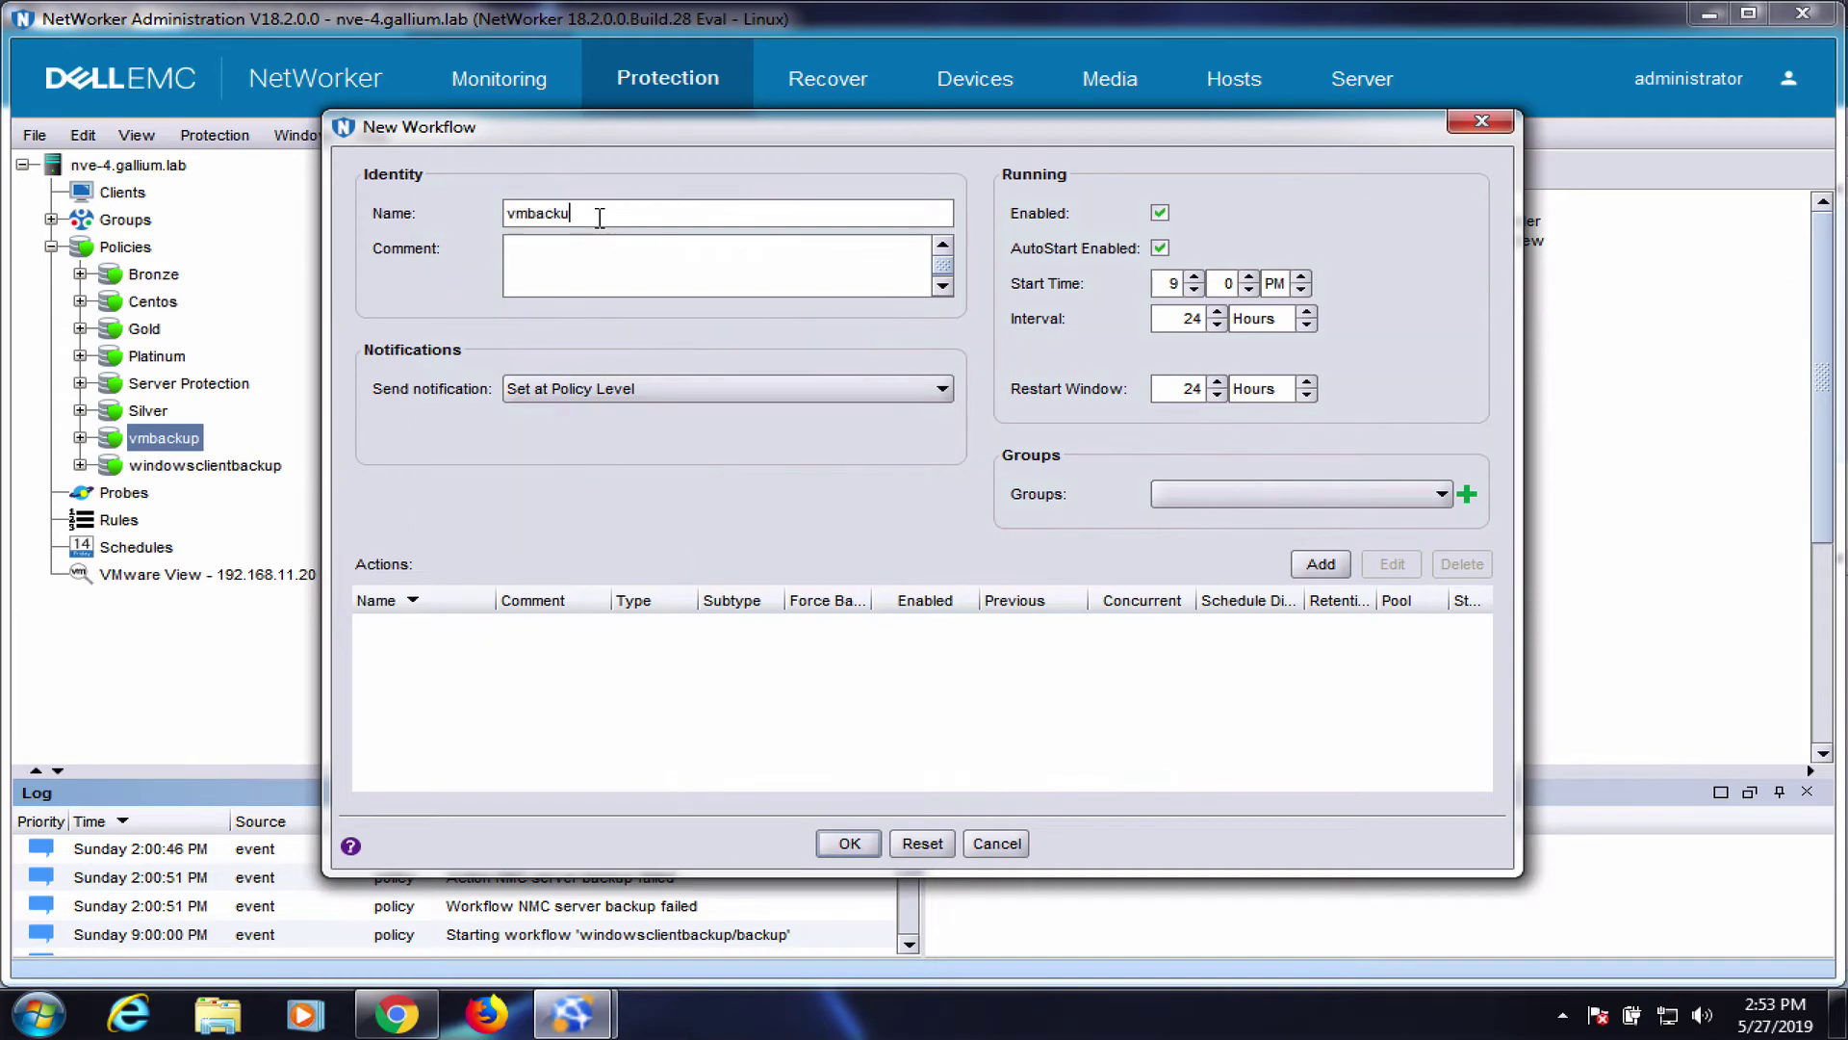
pyautogui.write('p')
pyautogui.click(1230, 501)
pyautogui.click(1228, 549)
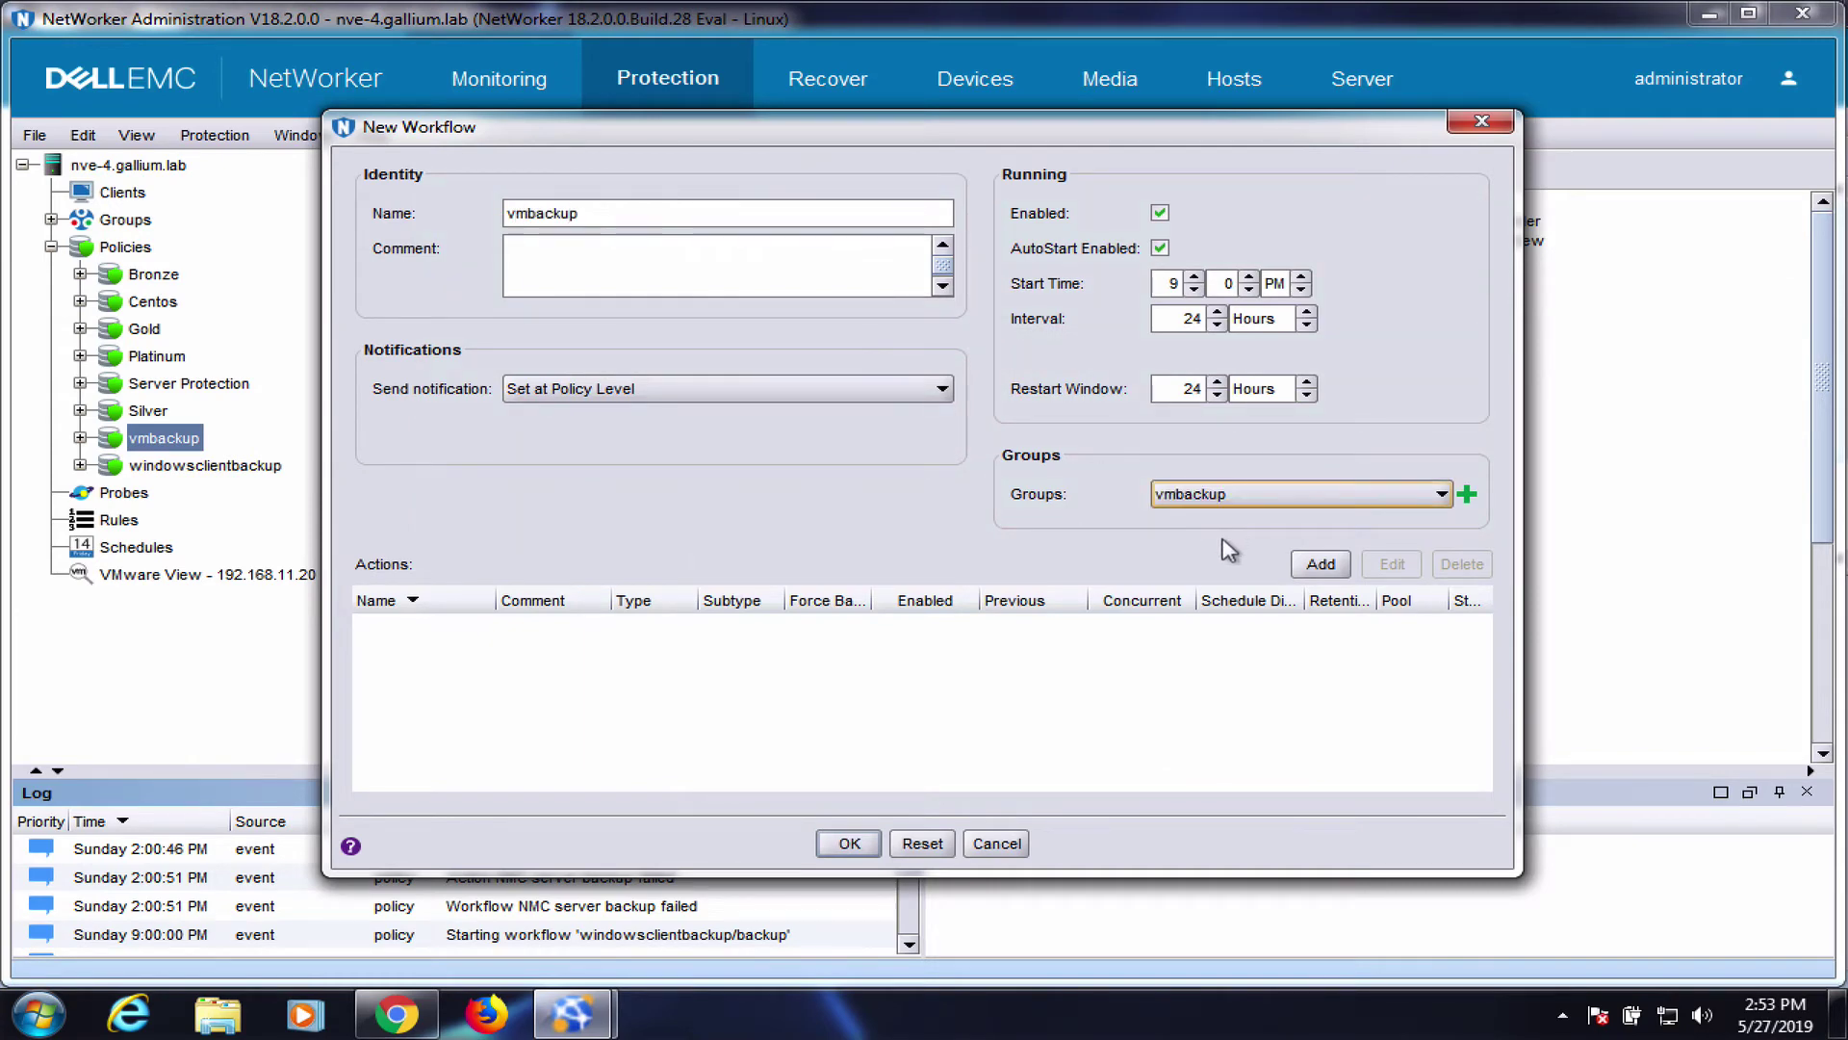
pyautogui.click(1303, 568)
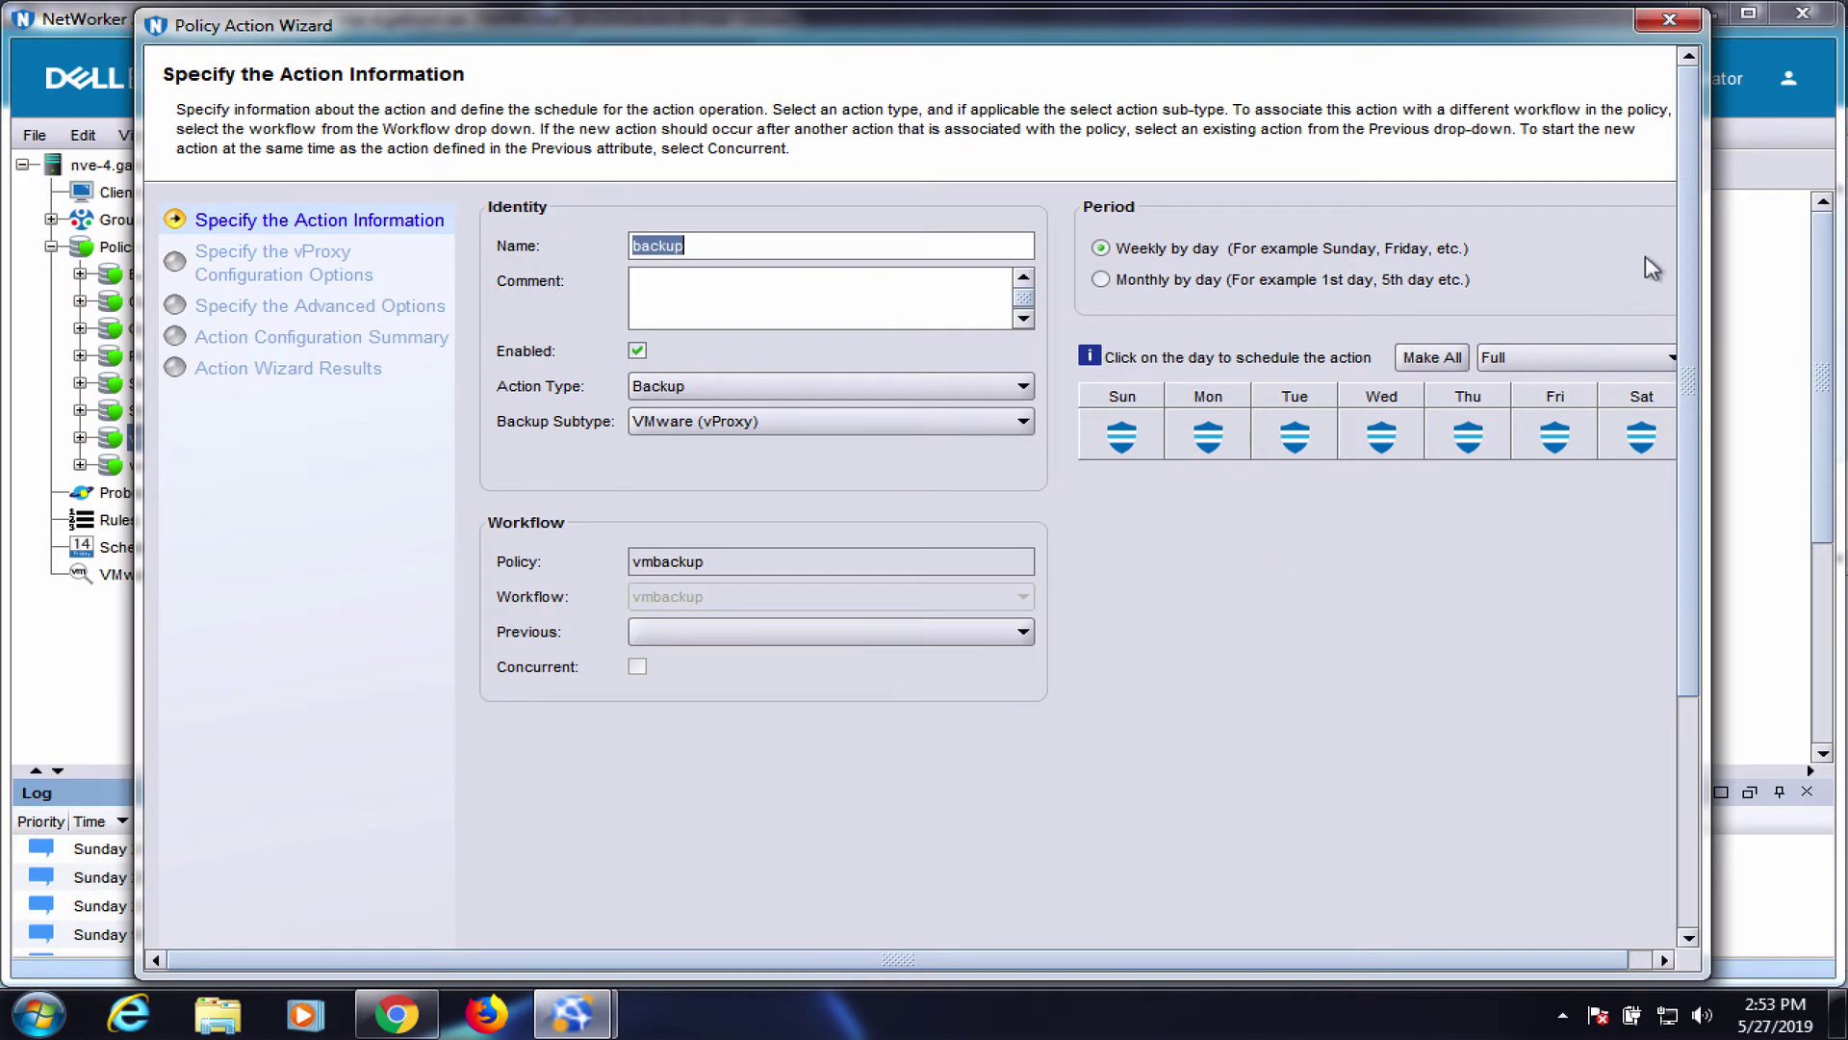
# Set the vProxy backup action's destination pool to pooldd4 and reach the configuration summary
pyautogui.scroll(-3, 1618, 895)
pyautogui.click(1589, 933)
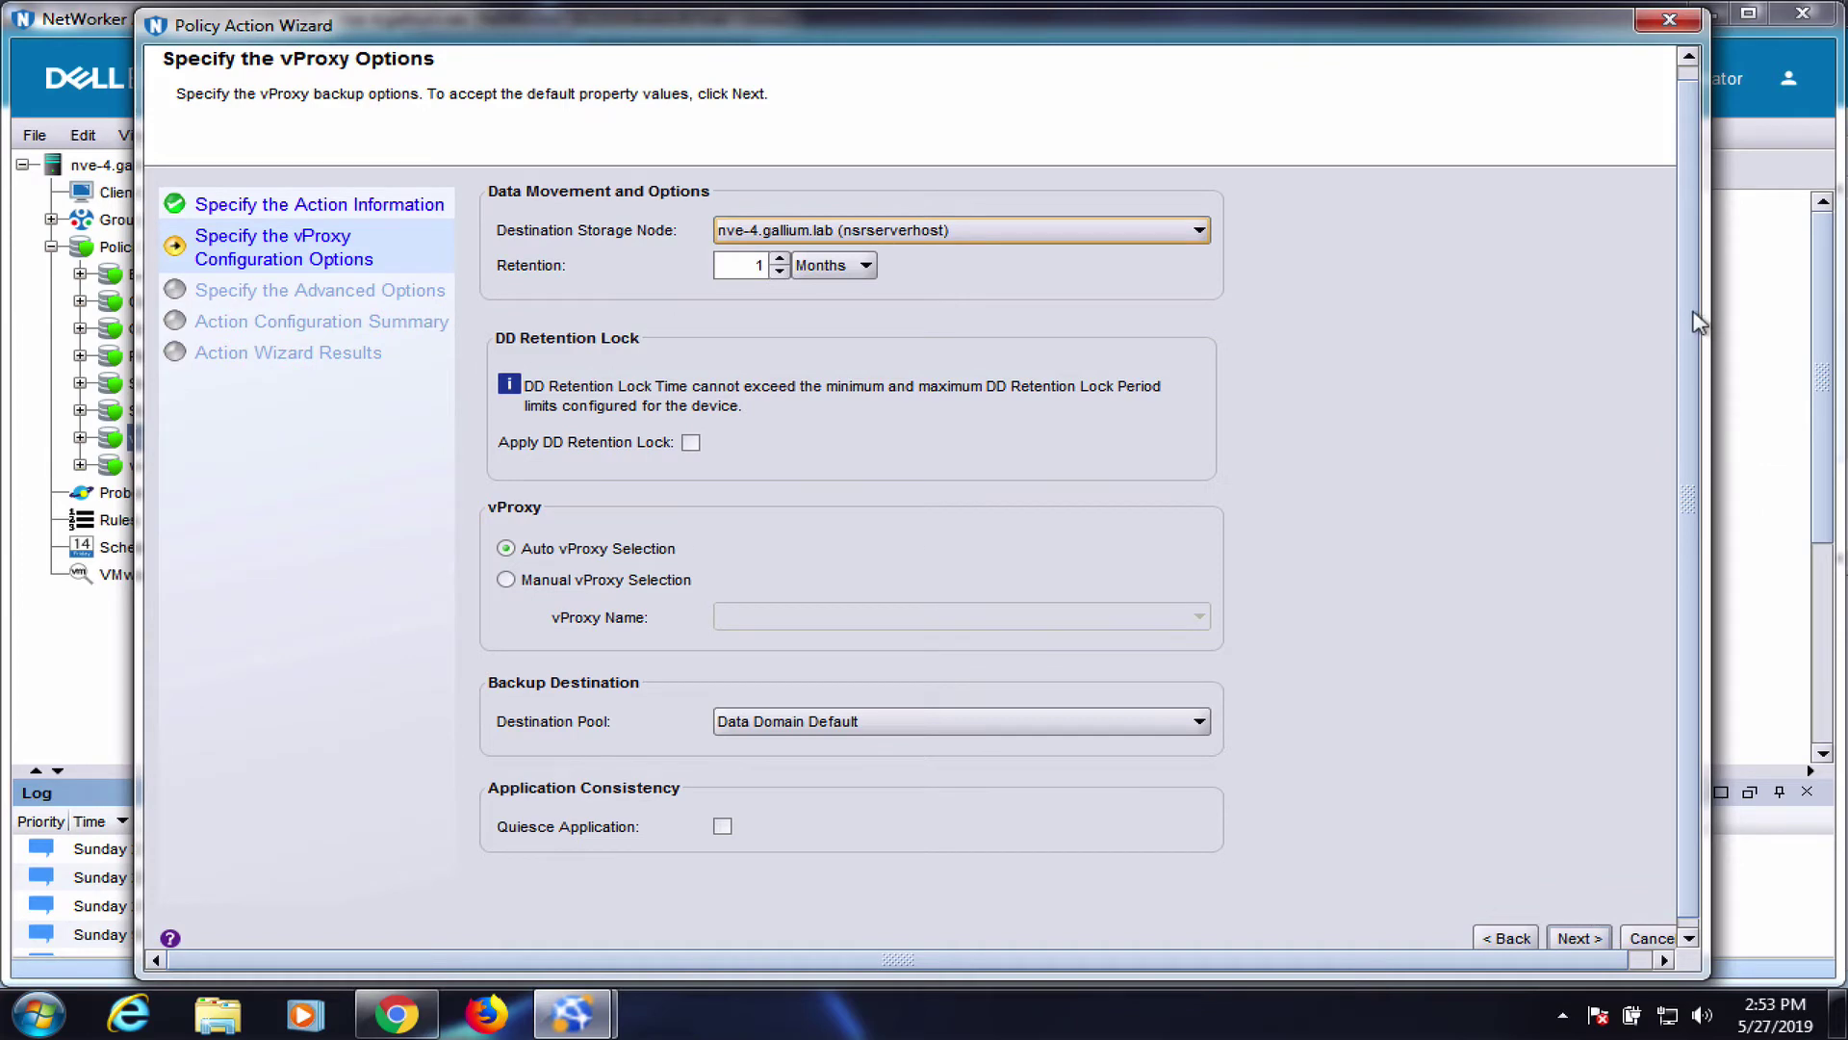
pyautogui.scroll(-1, 1699, 385)
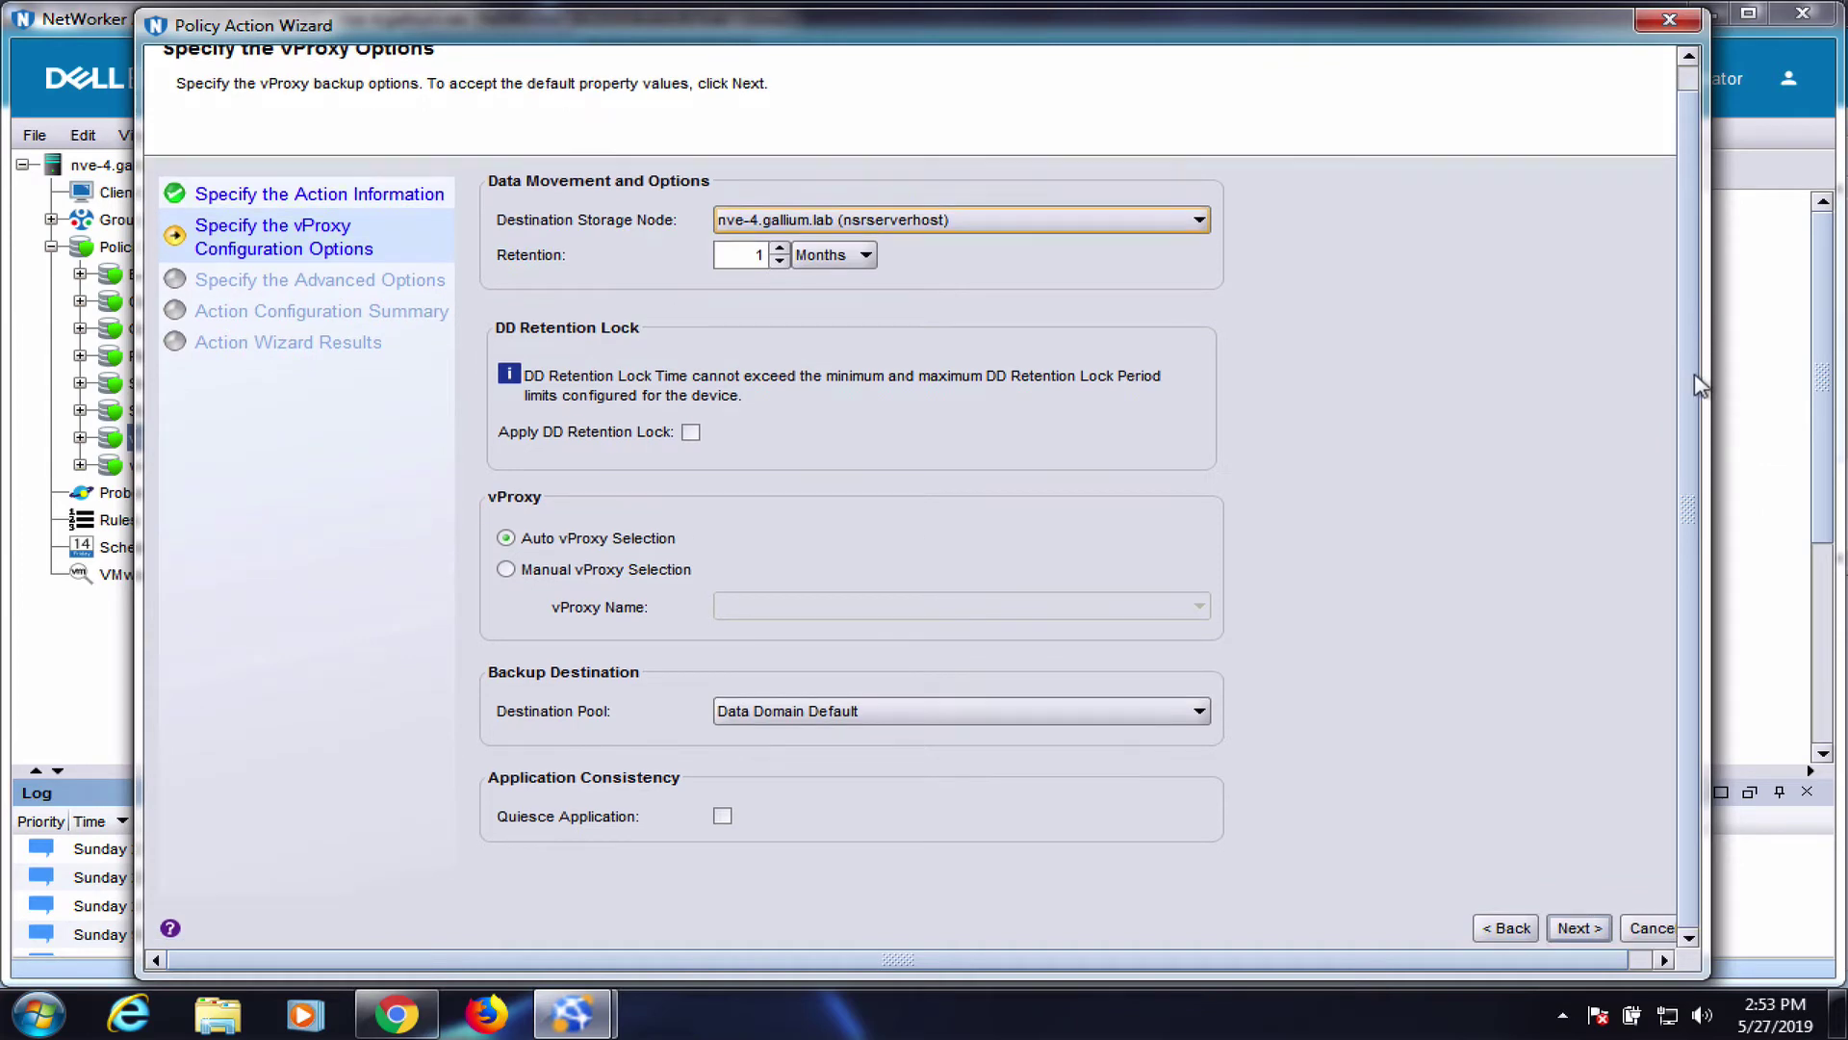
pyautogui.click(1045, 717)
pyautogui.click(913, 805)
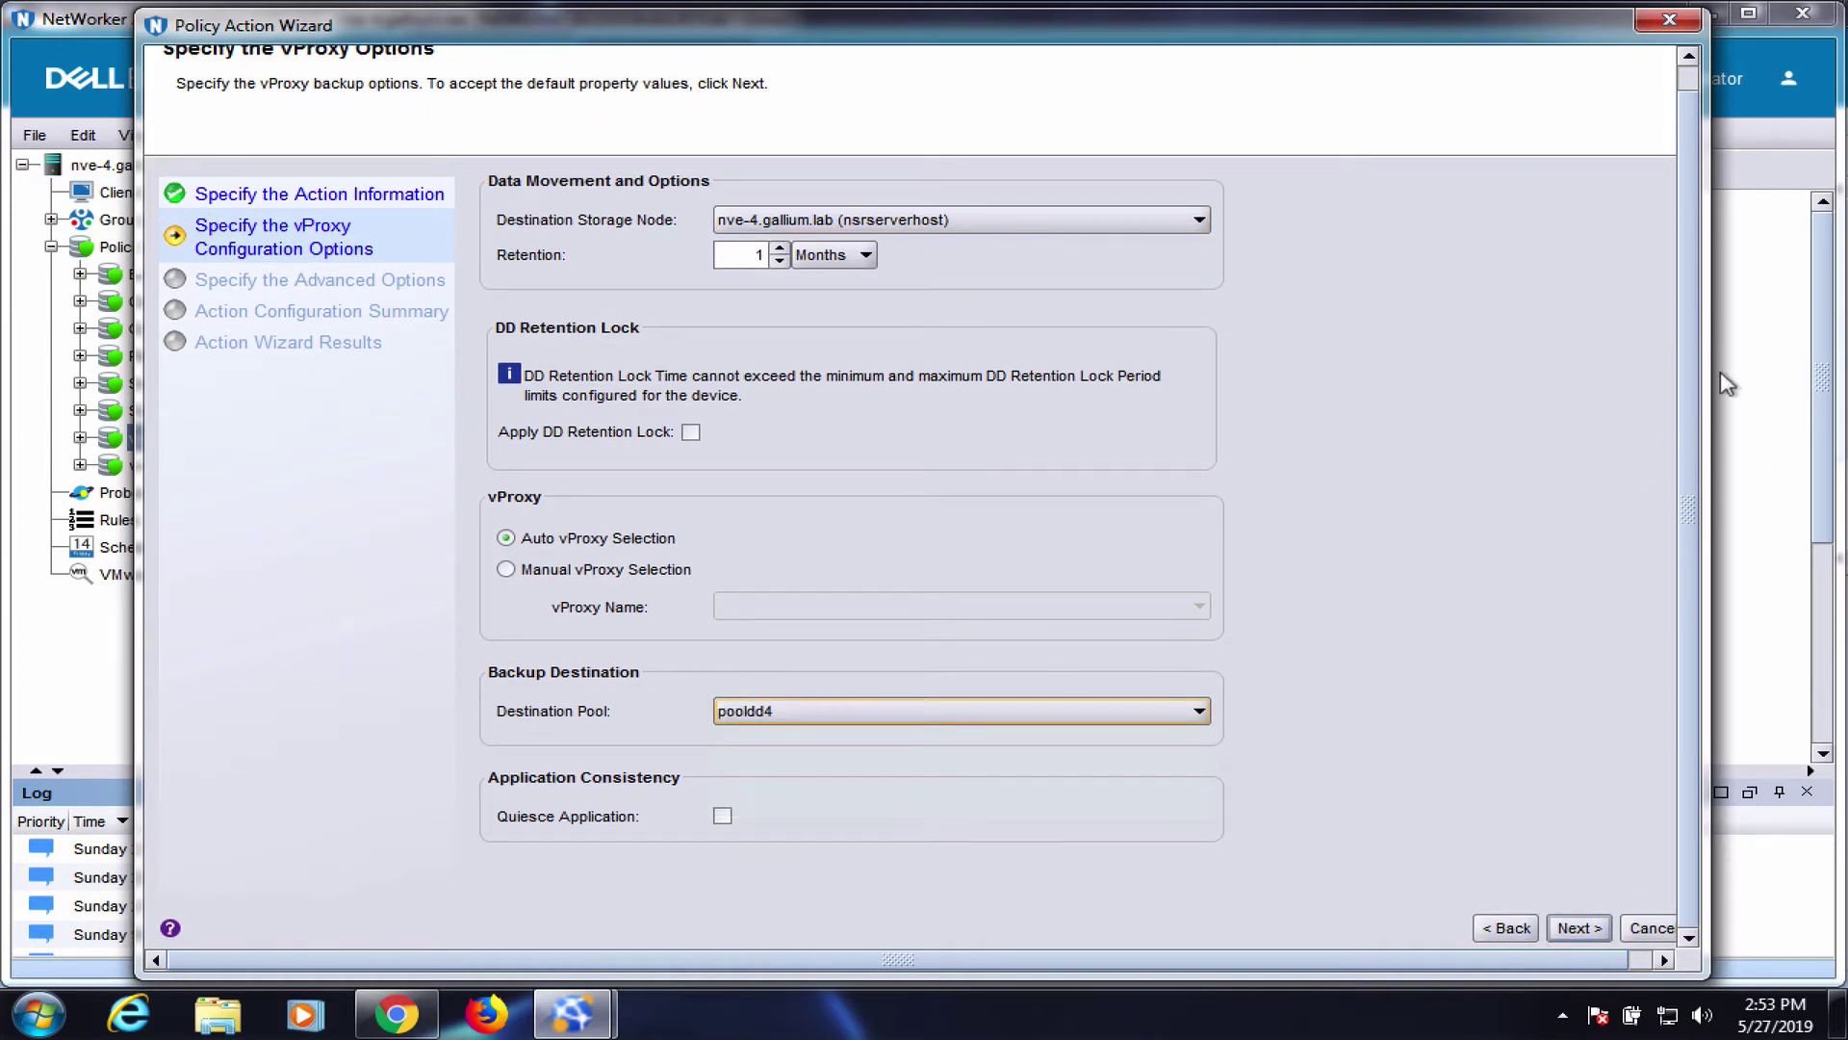
pyautogui.click(1571, 930)
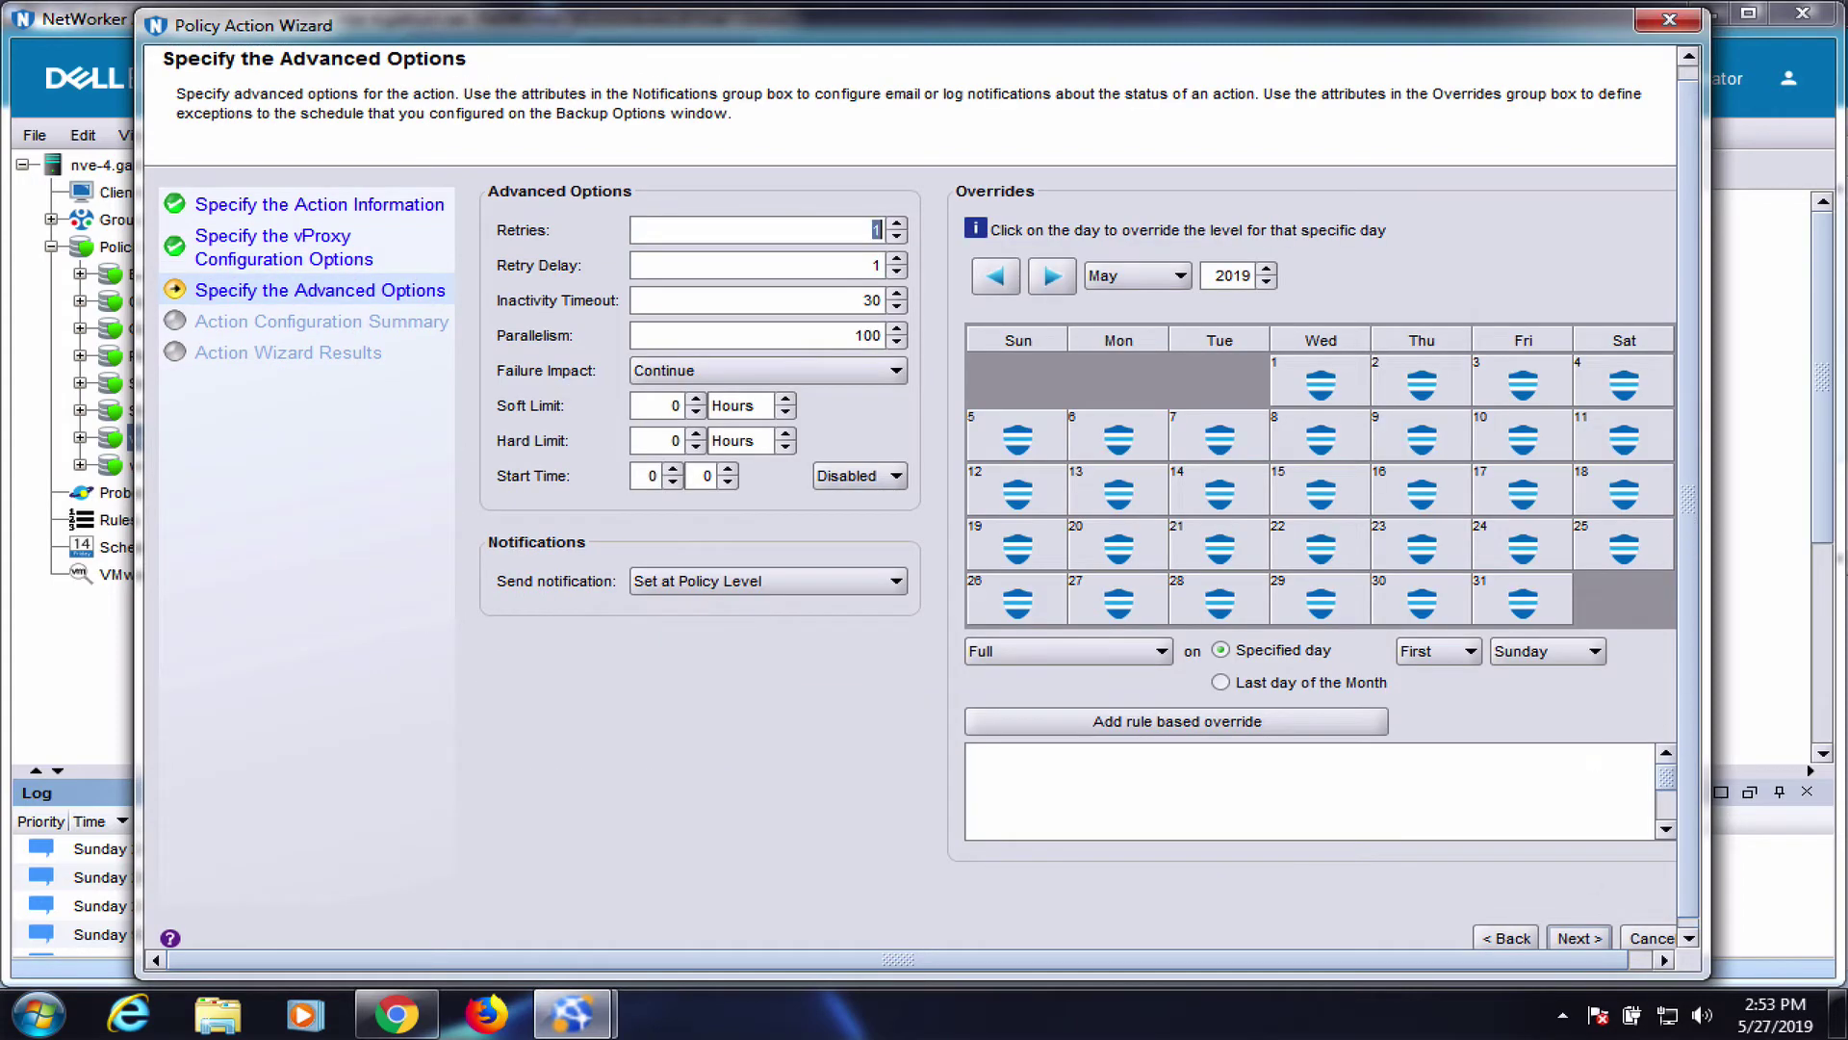
pyautogui.scroll(-1, 1606, 905)
pyautogui.click(1579, 928)
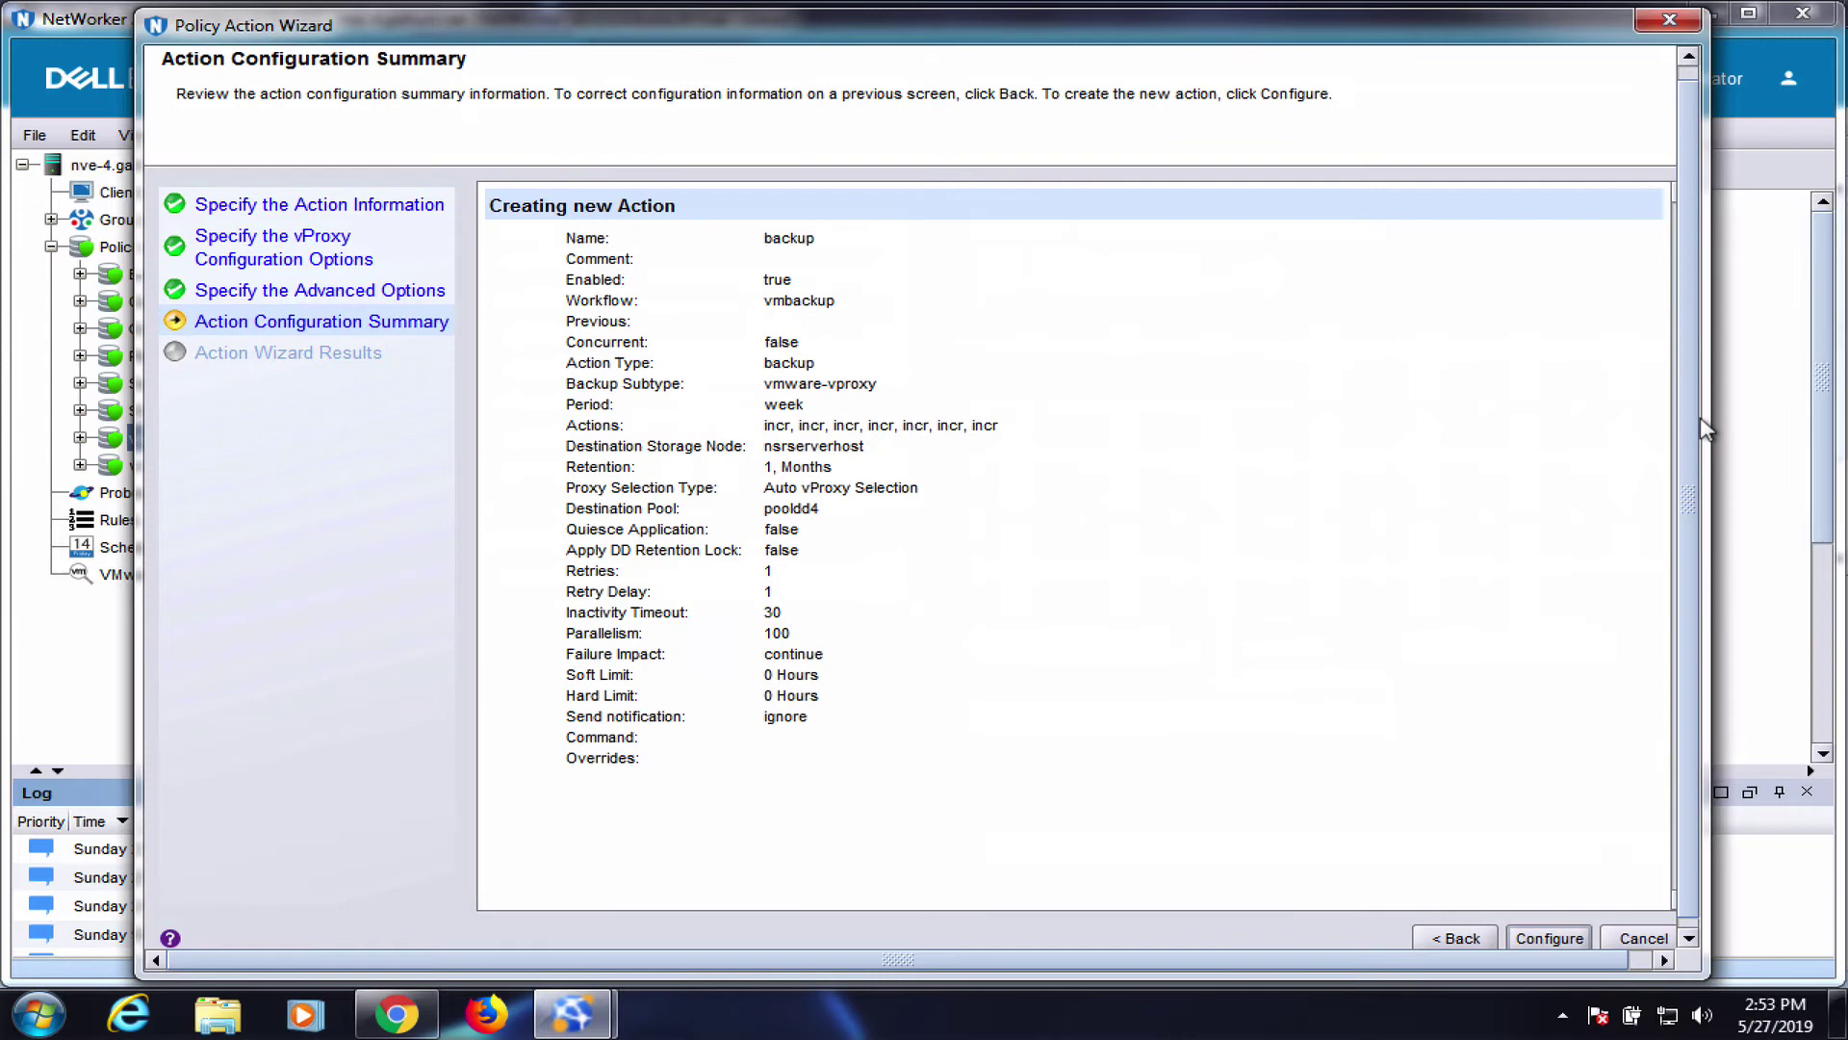
# Create the backup action, save and start the vmbackup workflow, then watch it in Monitoring
pyautogui.click(1564, 930)
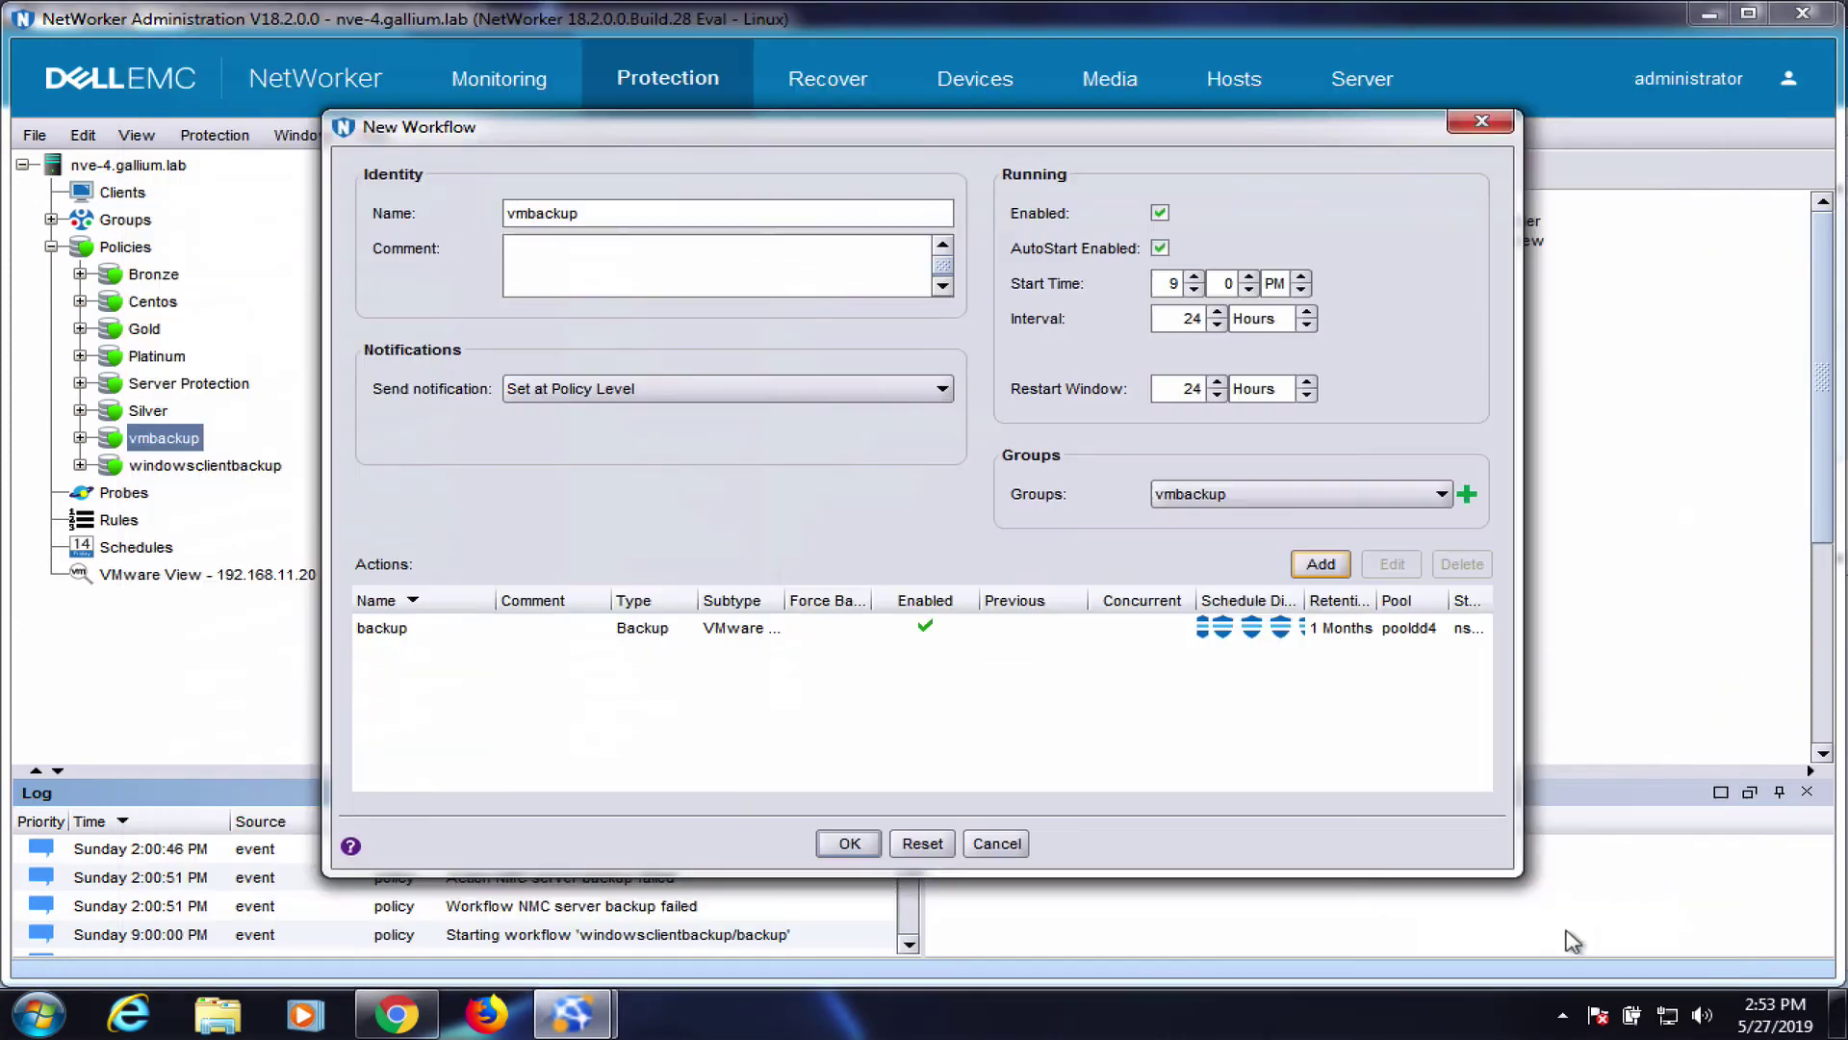
pyautogui.click(851, 844)
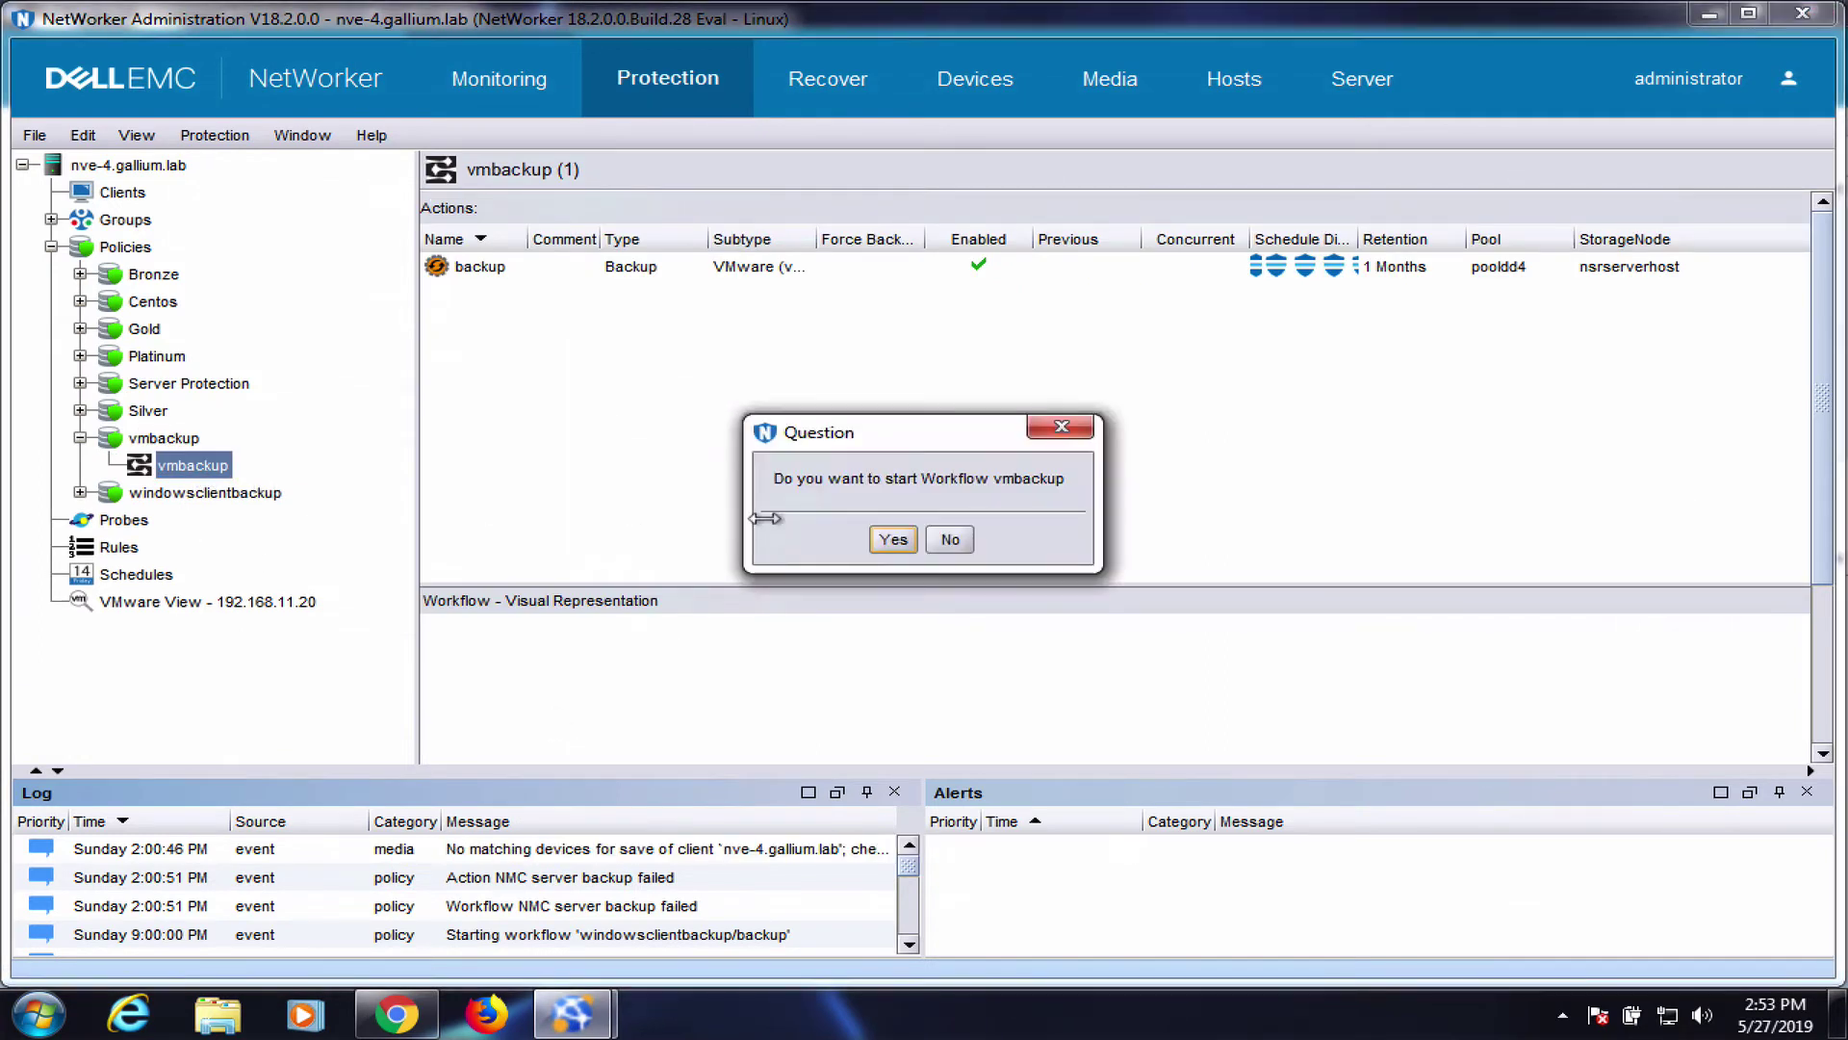
pyautogui.click(893, 540)
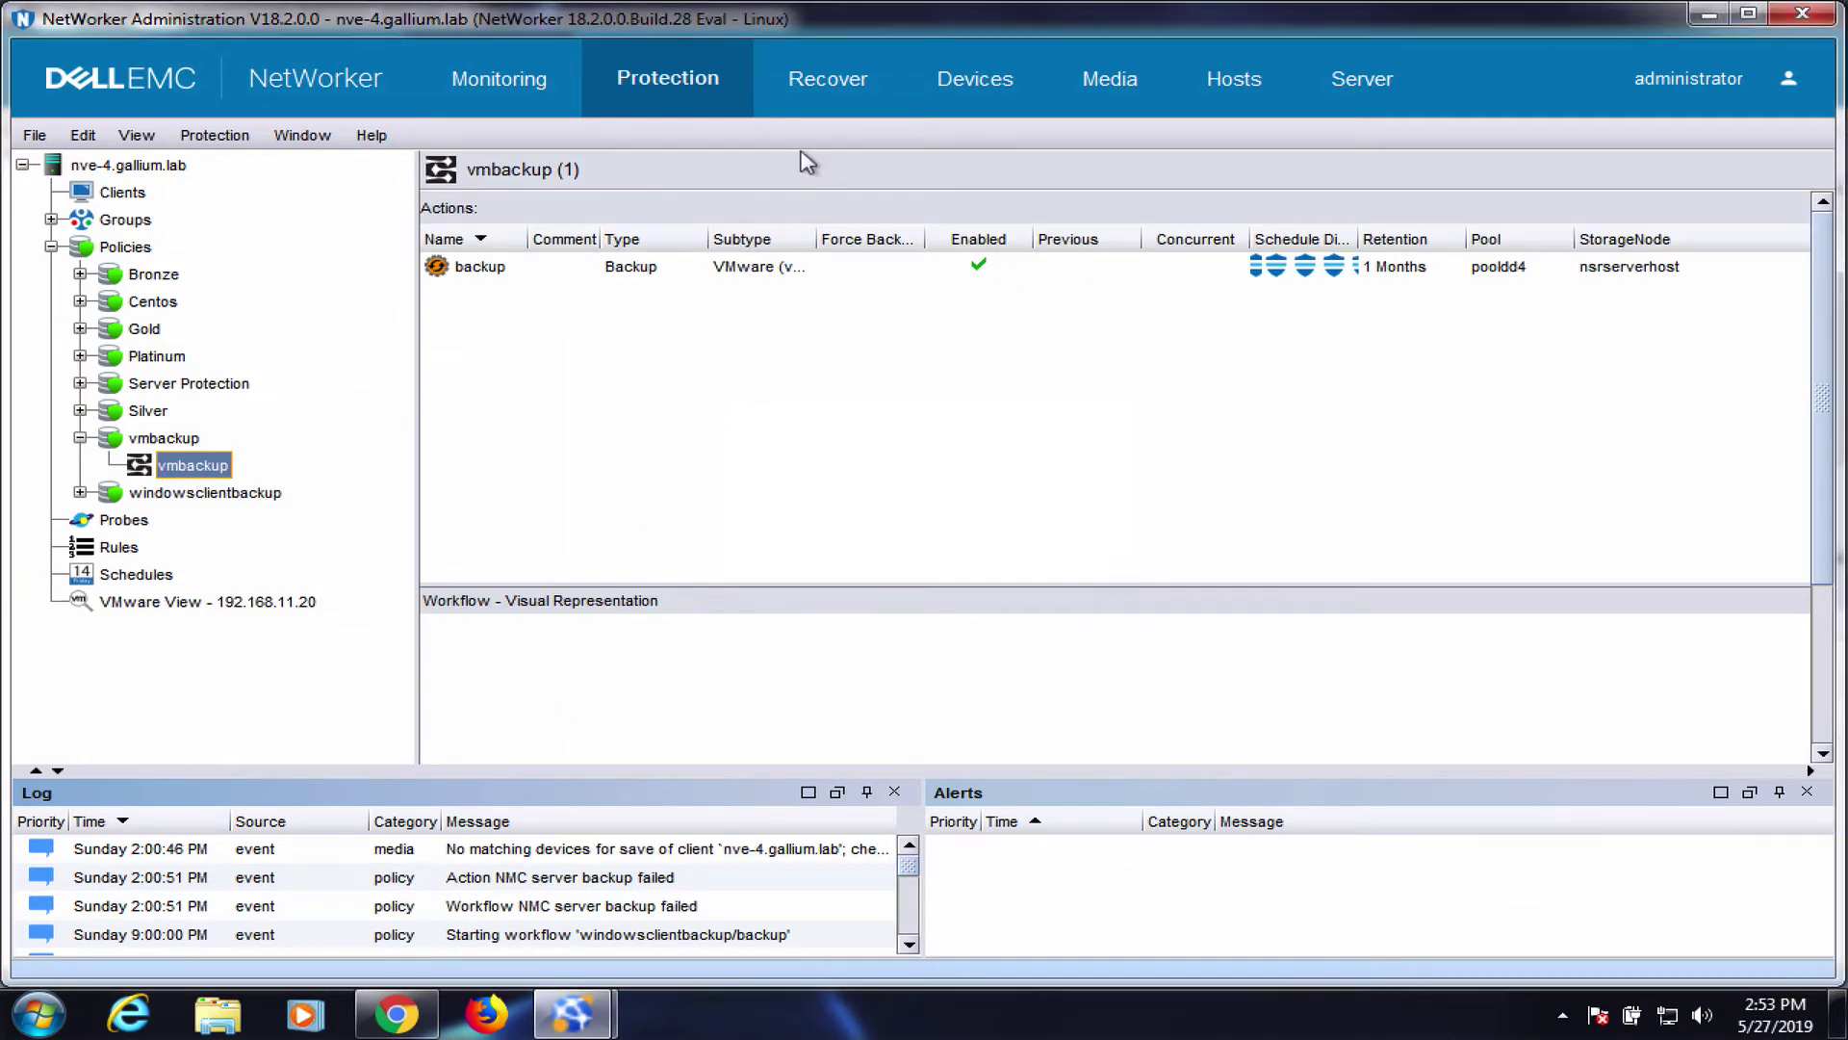
pyautogui.click(508, 77)
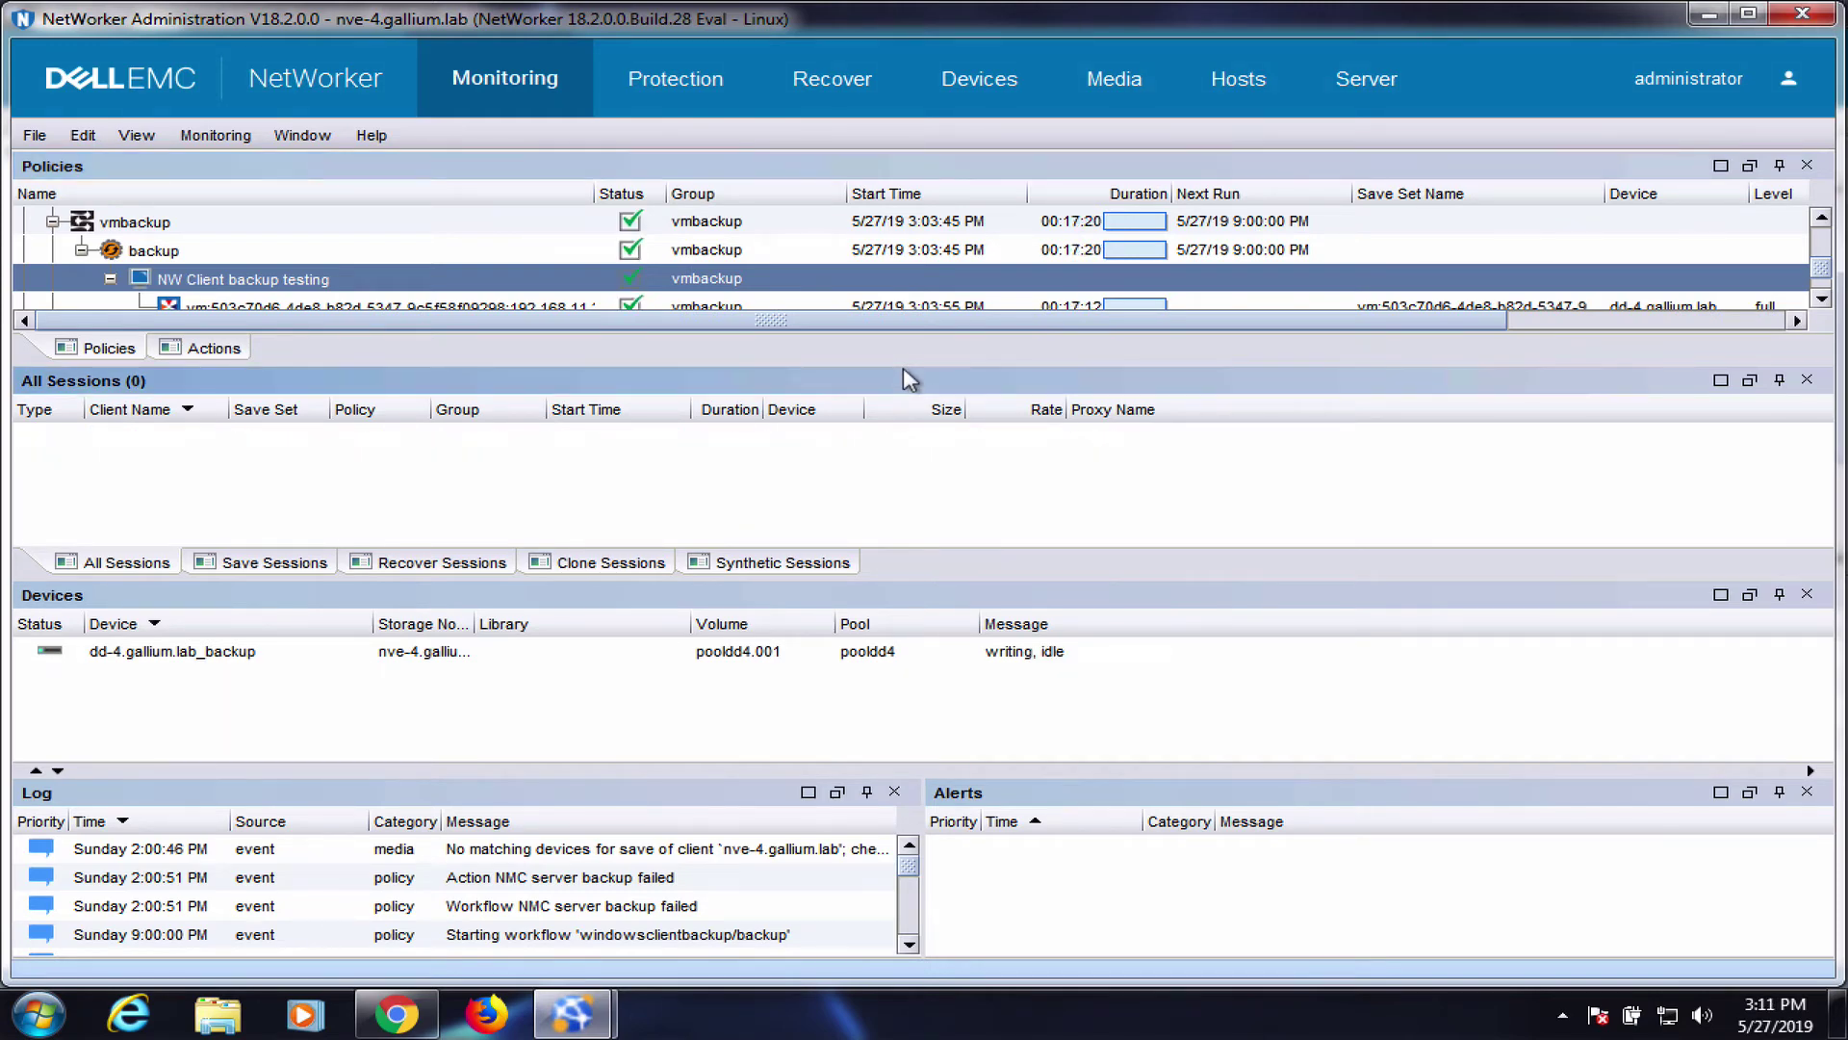
# Shut down Windows inside the NW Client backup testing VM from its web console
pyautogui.hotkey('ctrl', '1')
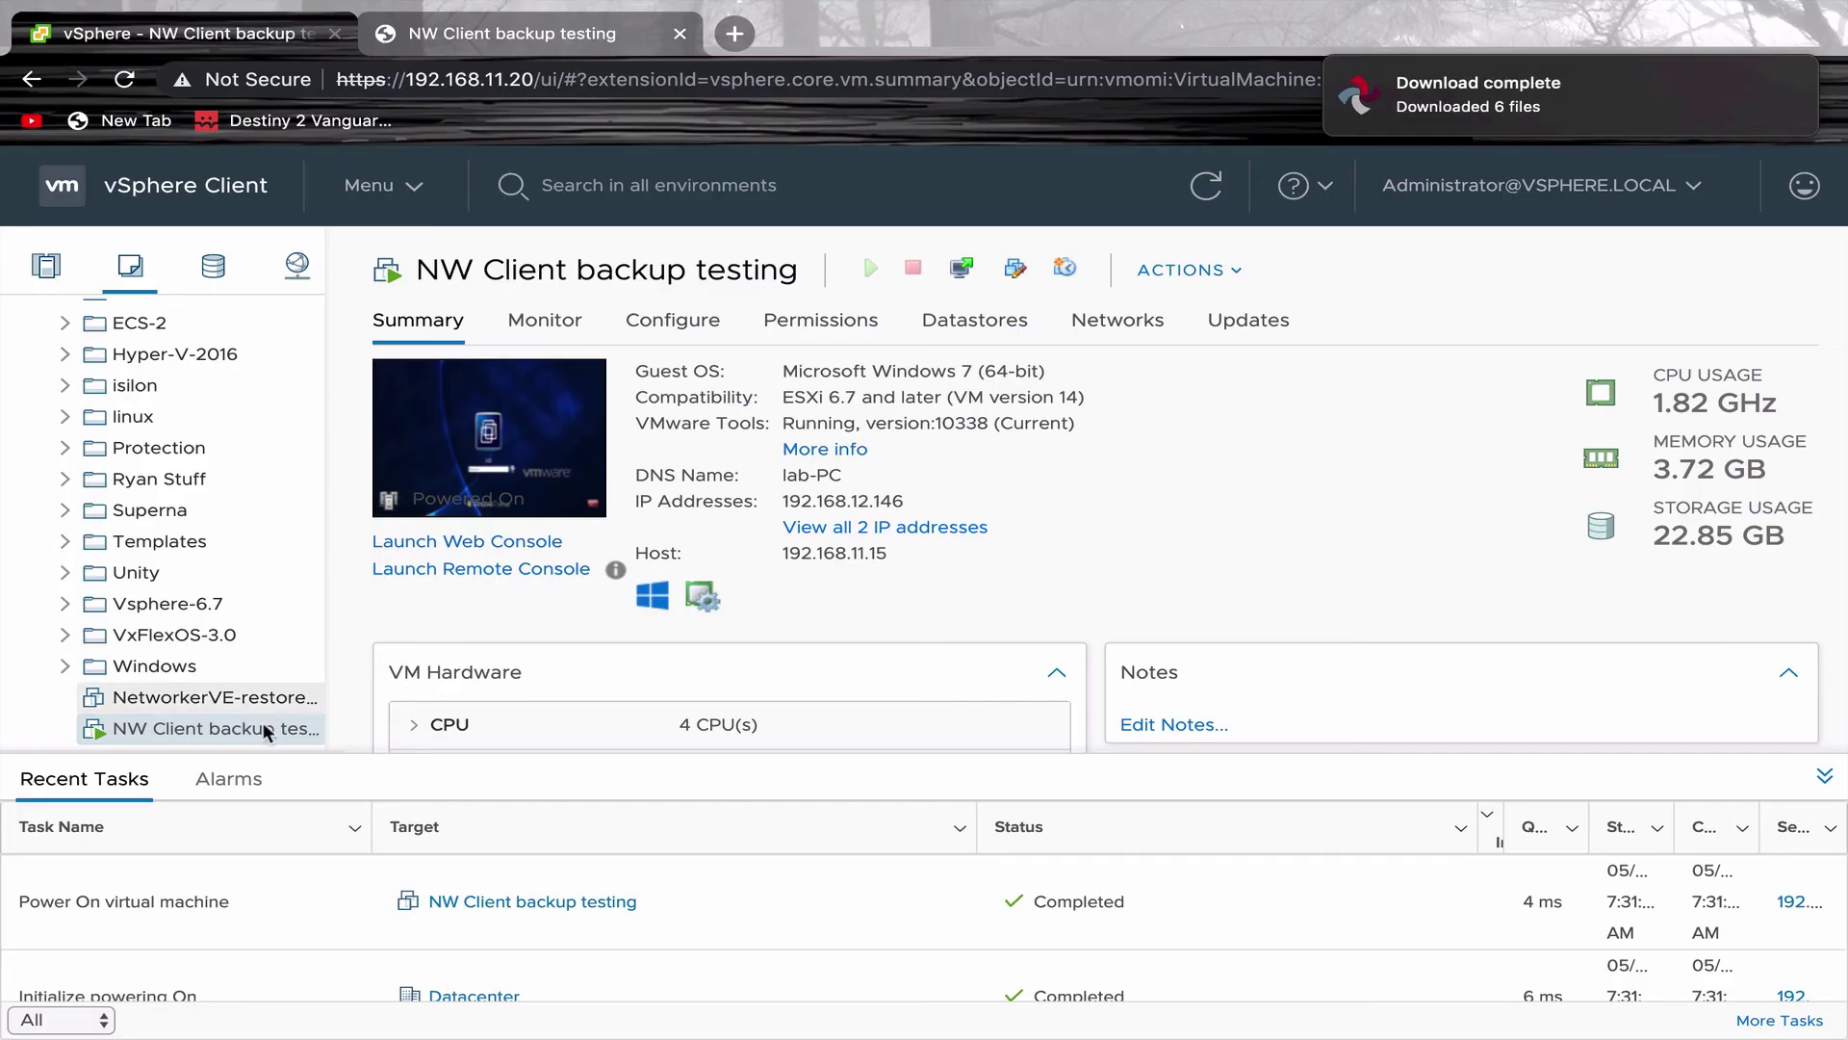
pyautogui.hotkey('ctrl', '2')
pyautogui.click(38, 1011)
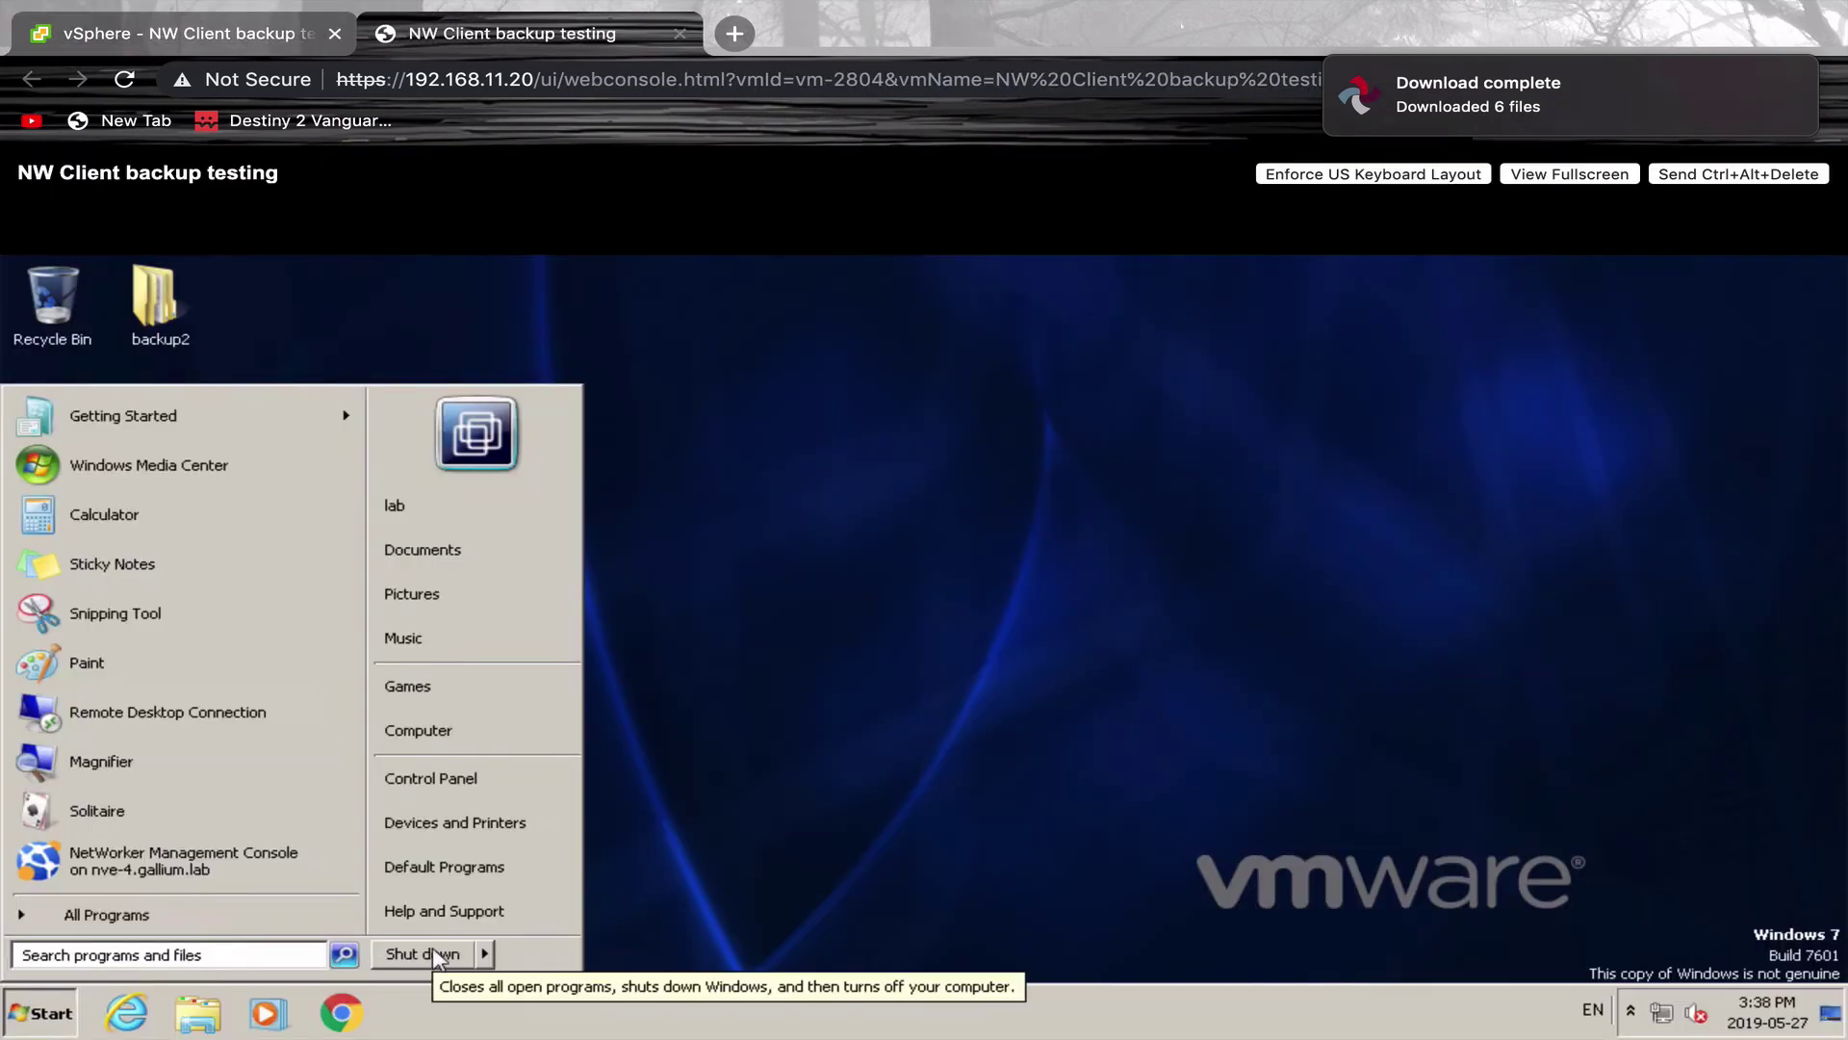
pyautogui.press('Escape')
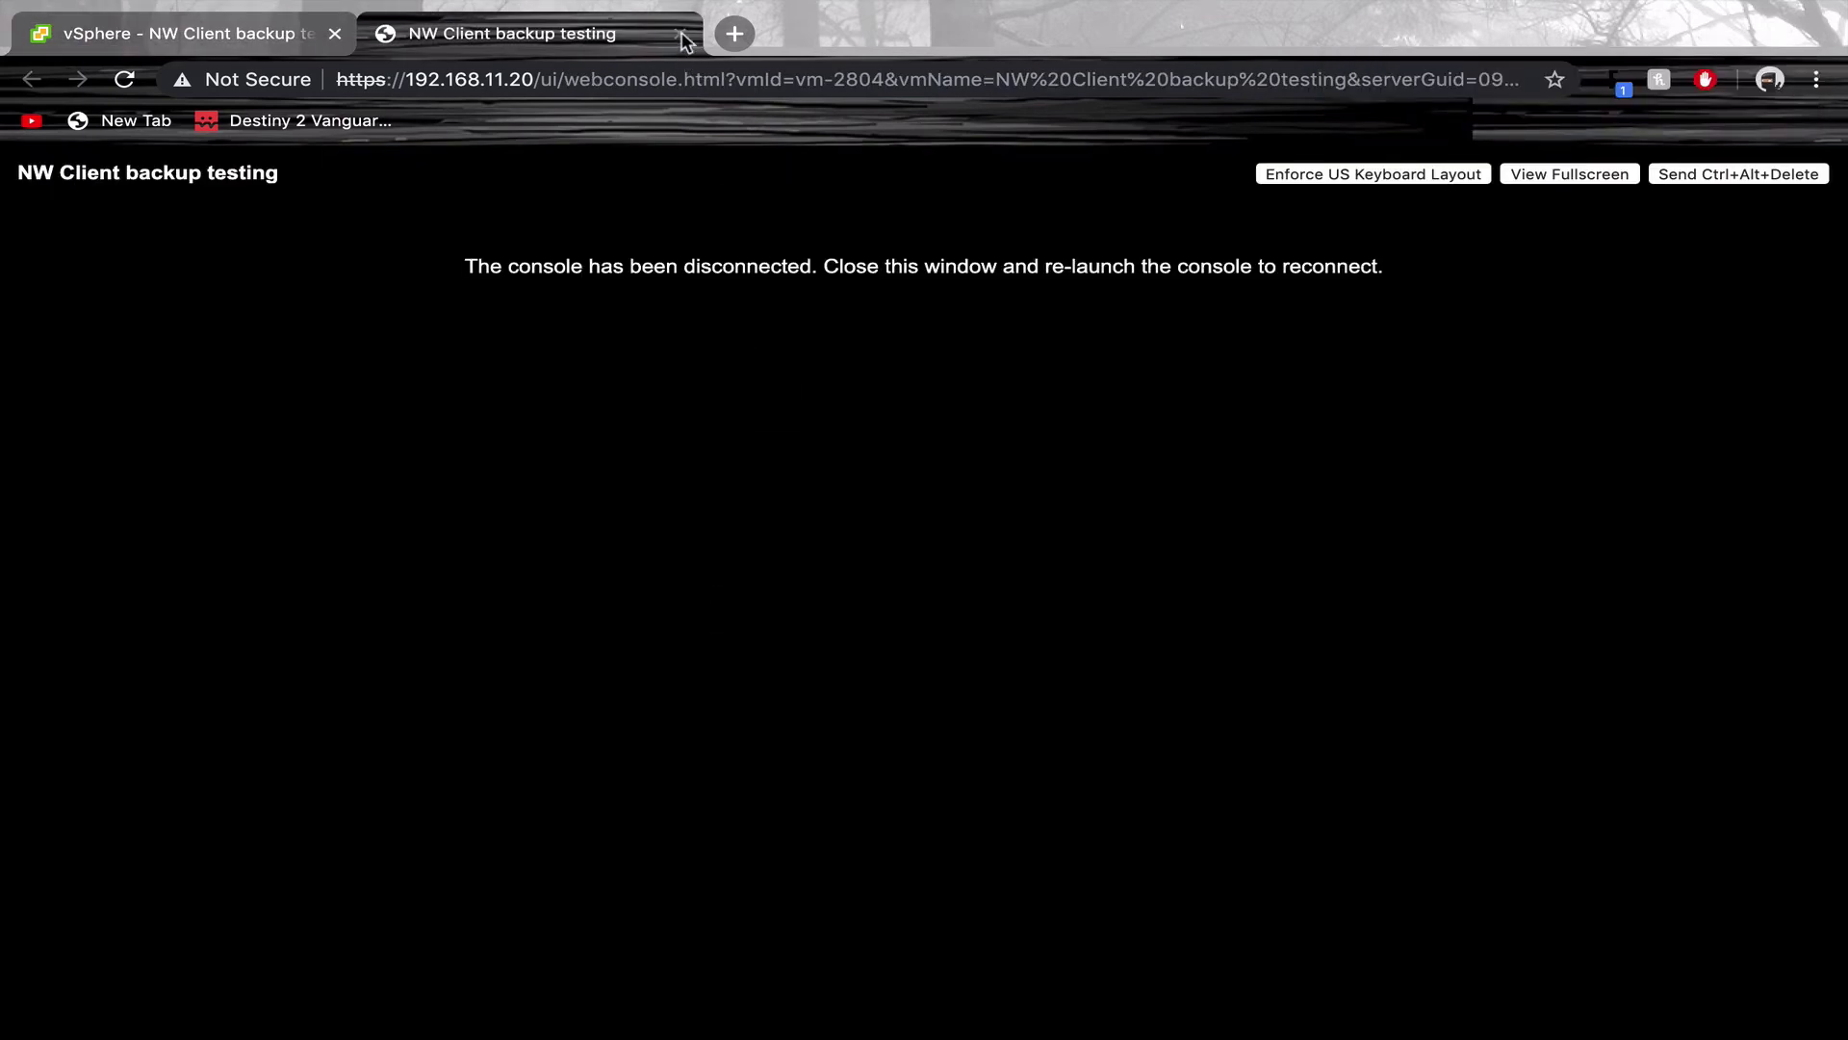
pyautogui.click(680, 33)
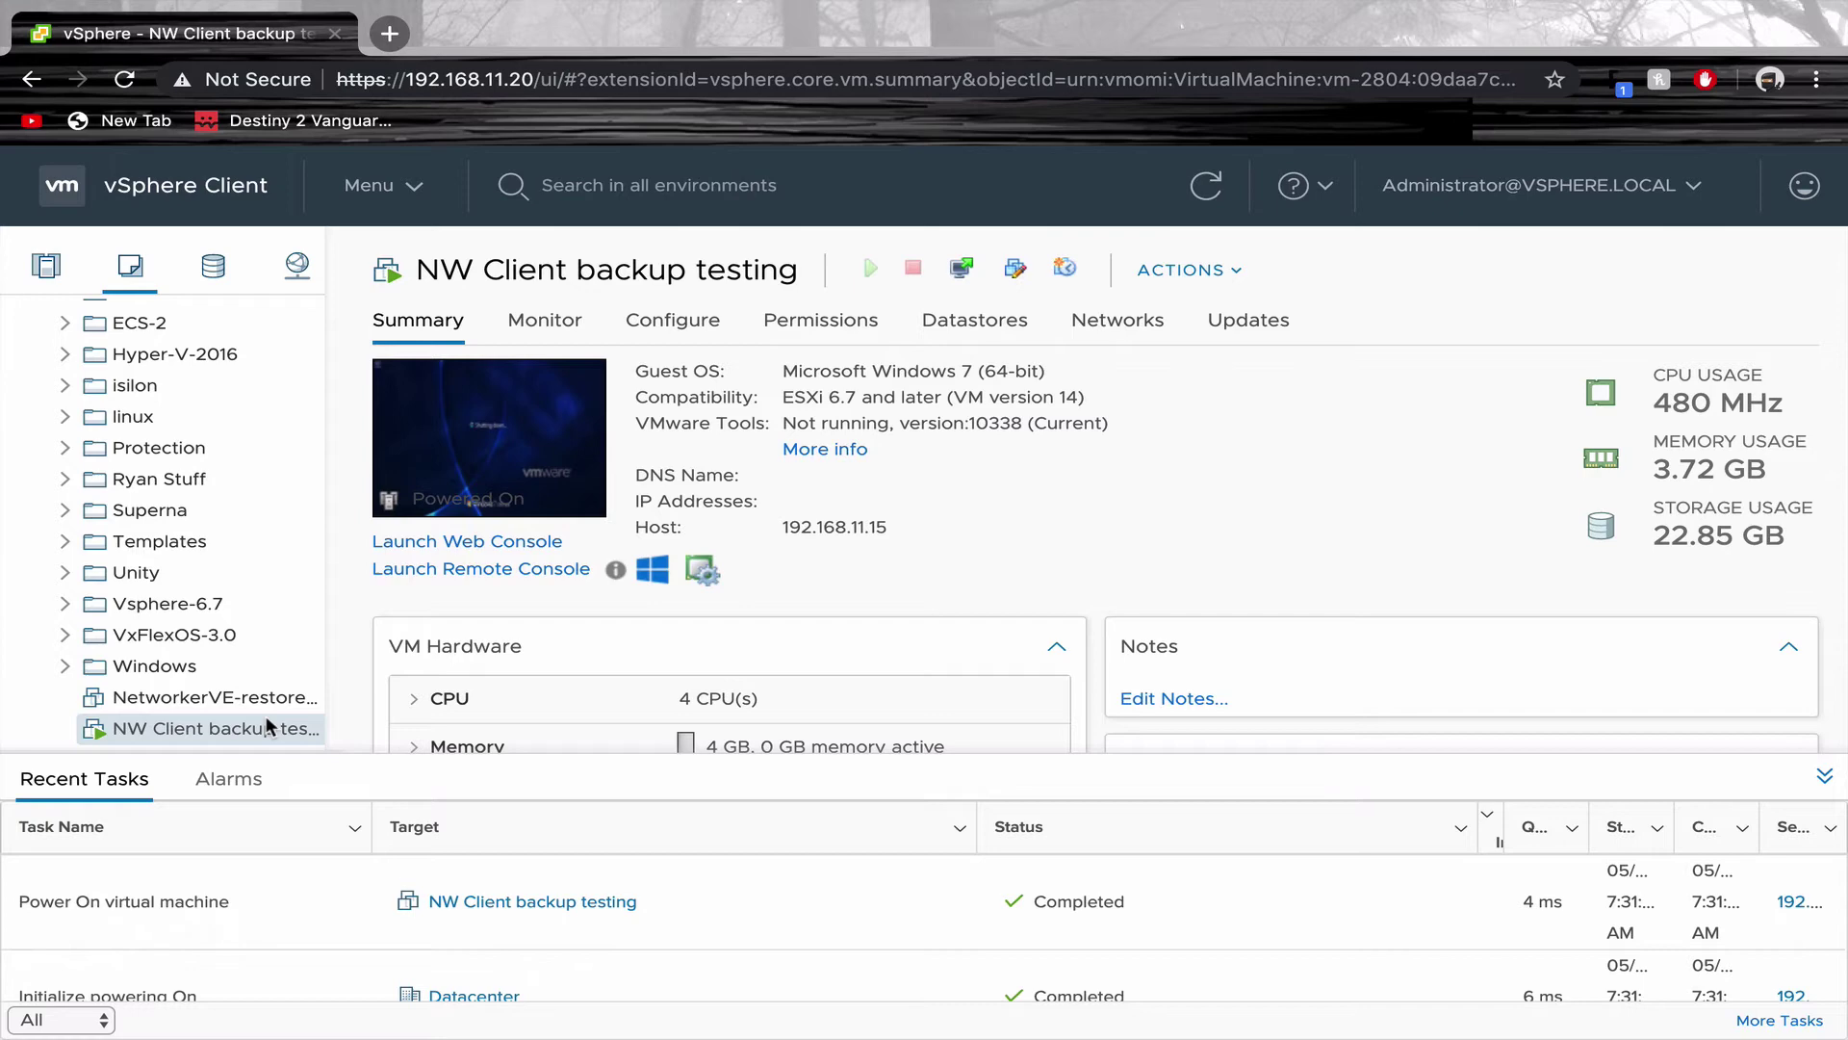
# Delete the NW Client backup testing VM from disk
pyautogui.rightClick(212, 736)
pyautogui.scroll(-2, 375, 895)
pyautogui.click(385, 936)
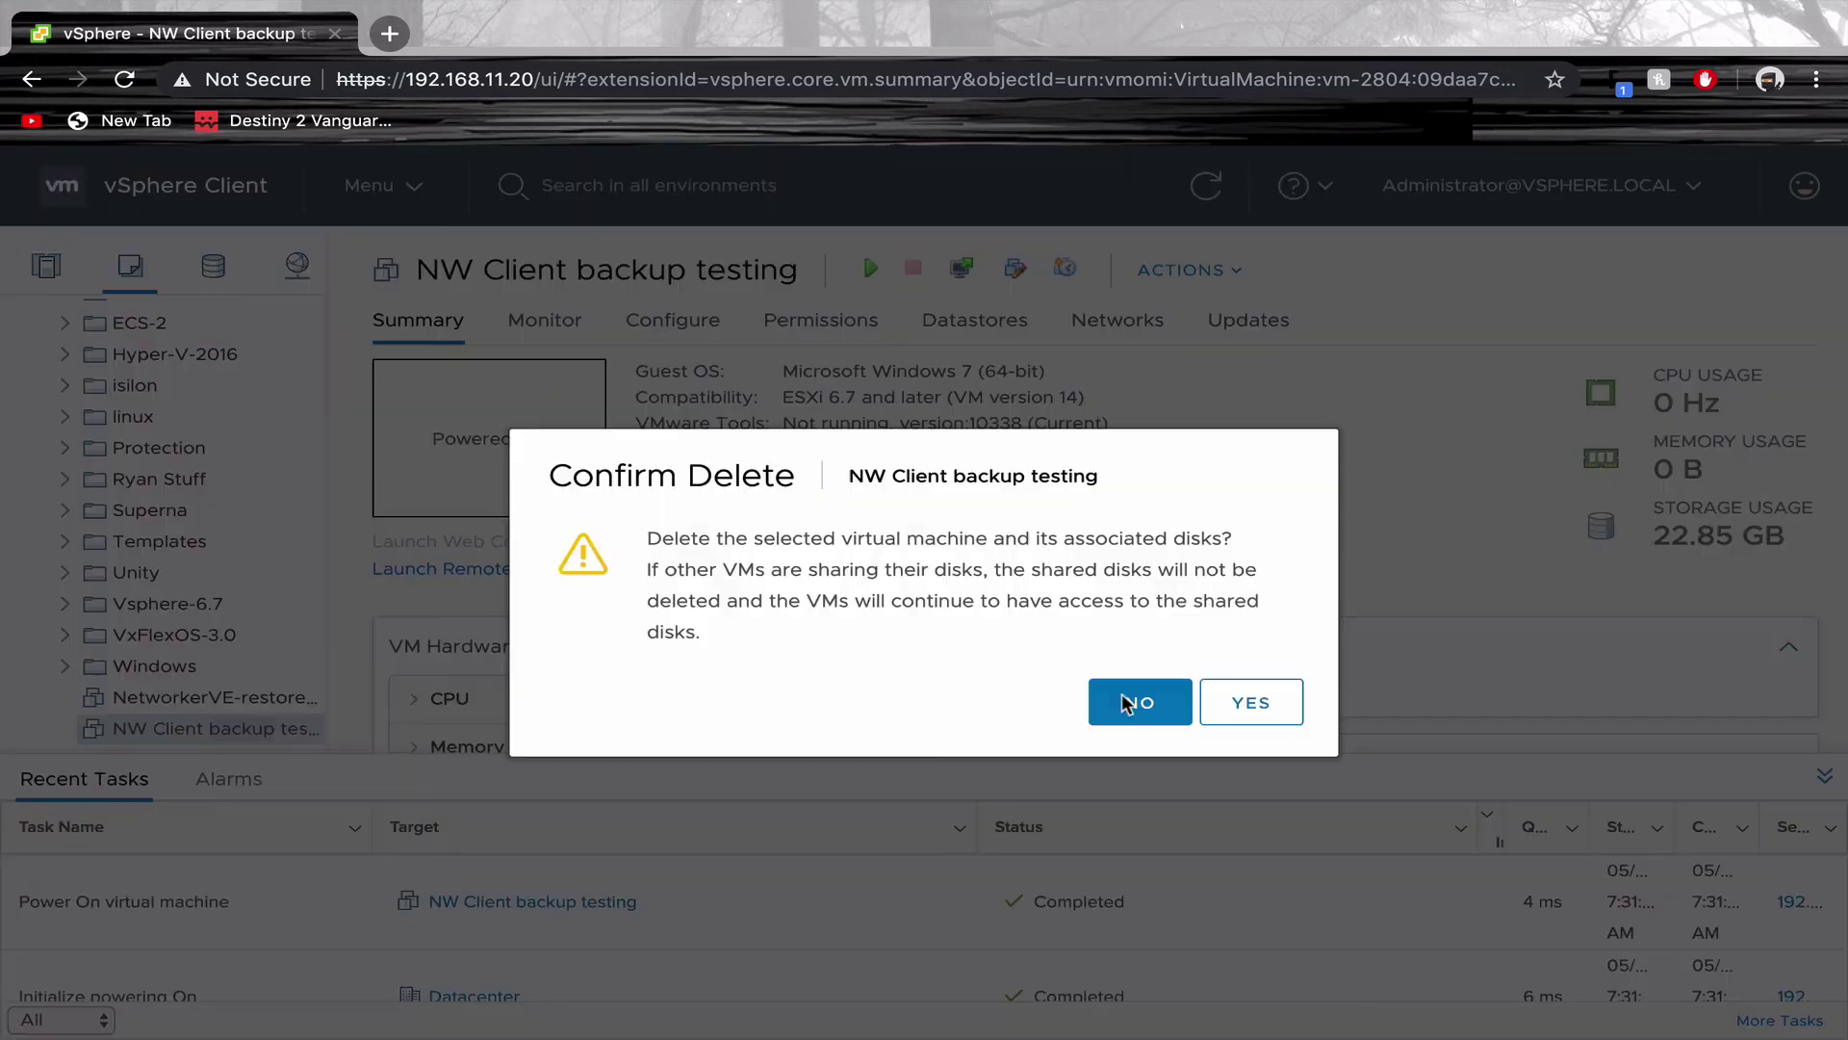
pyautogui.click(1242, 703)
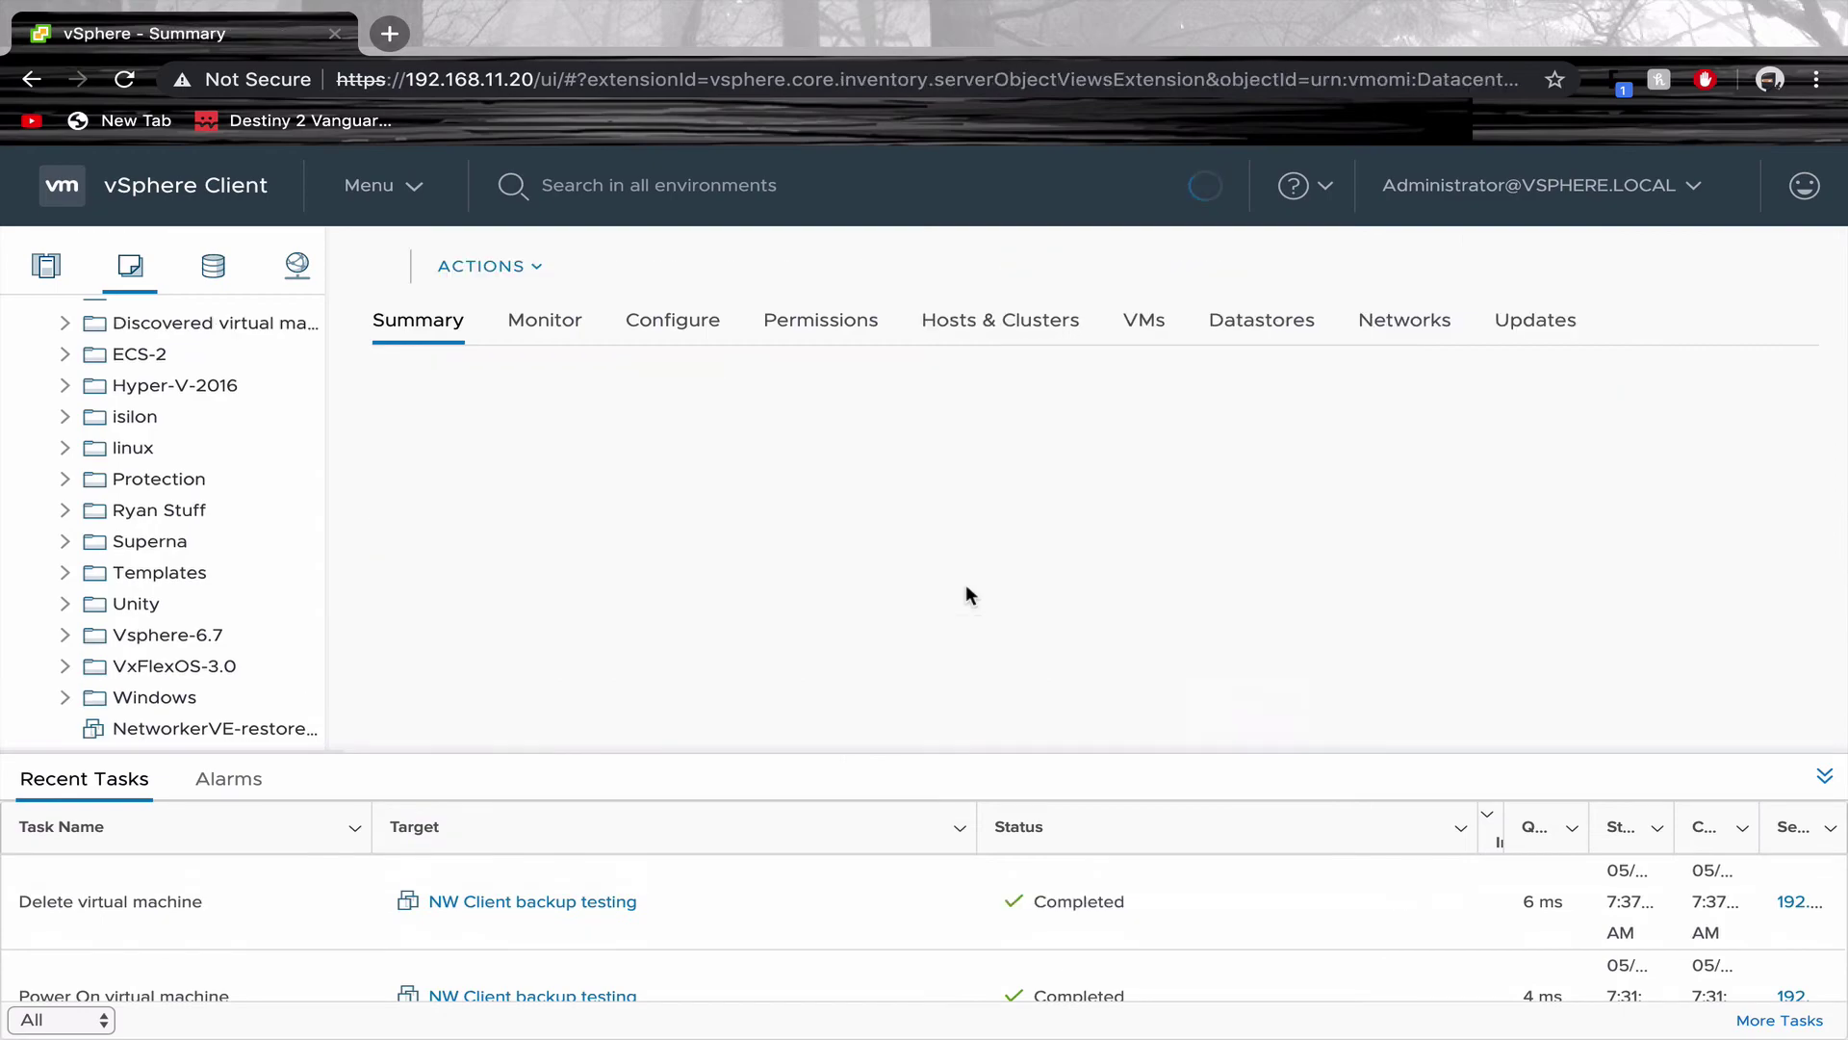
# Start a new Virtual Machine Recovery from the Recover tab's Recover menu
pyautogui.hotkey('ctrl', 'Right')
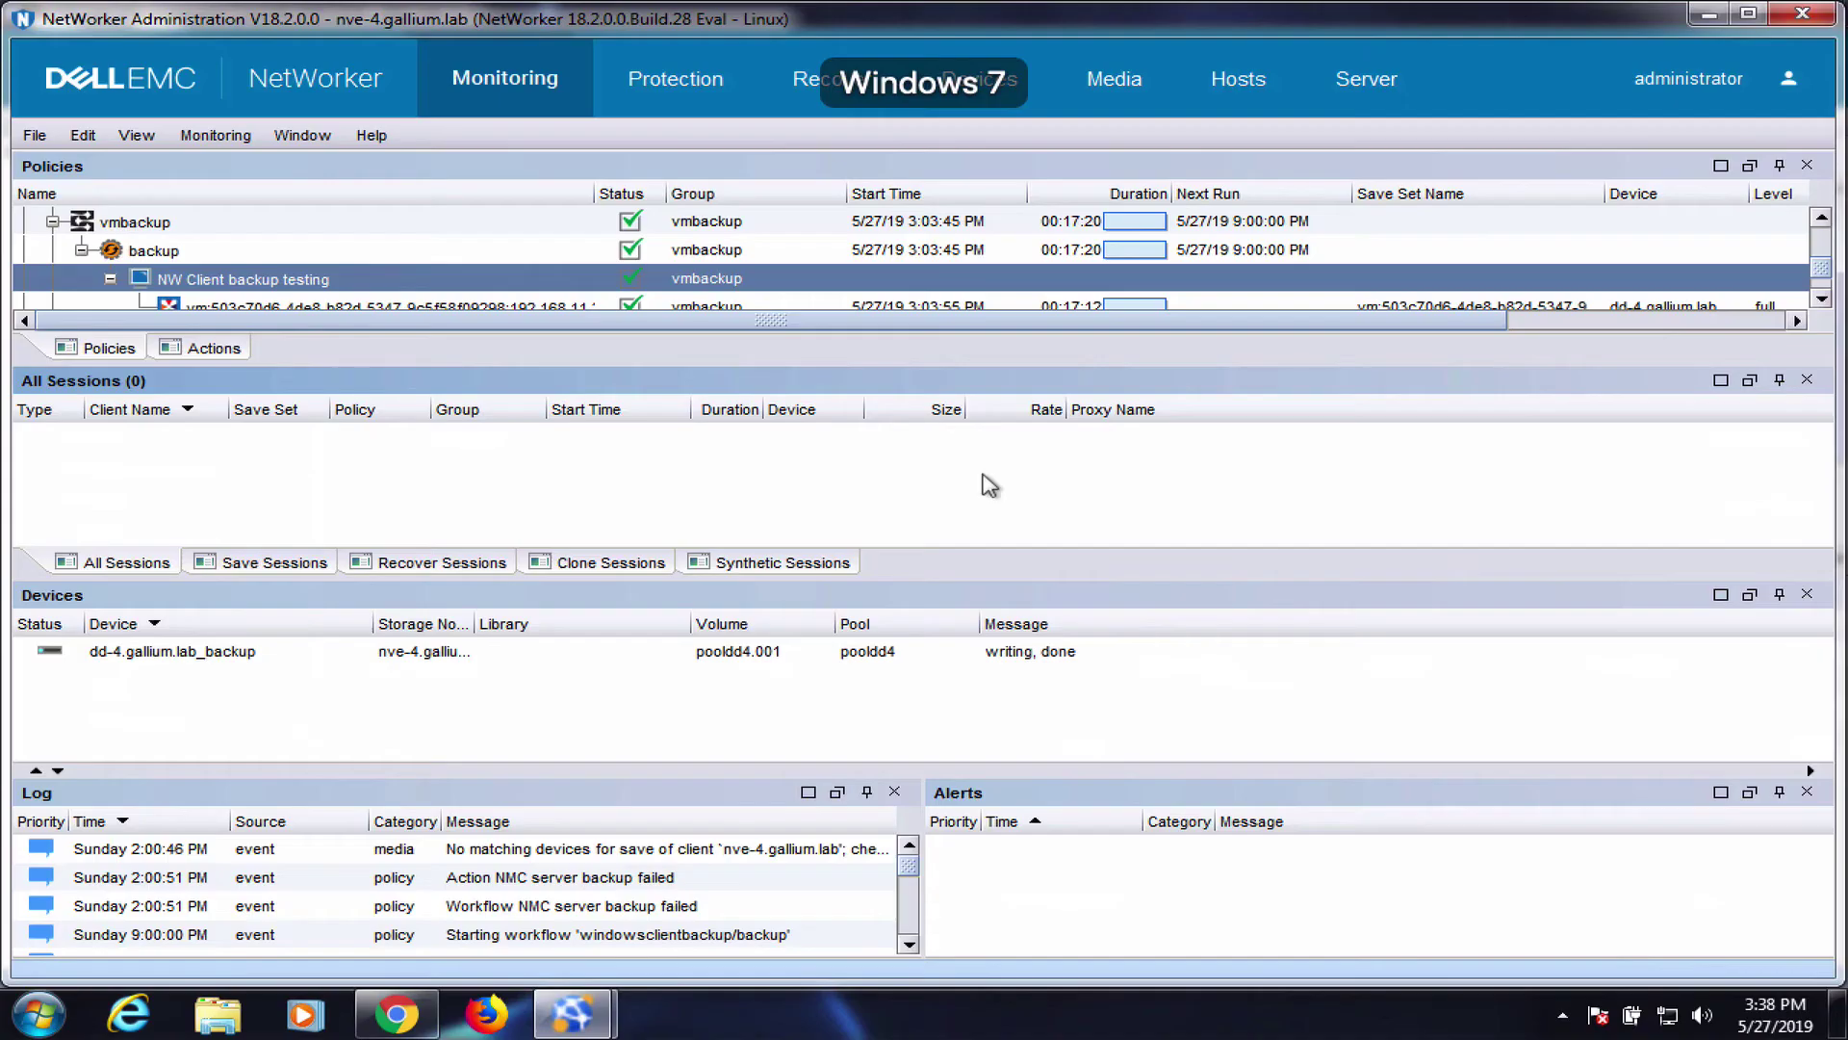
pyautogui.click(805, 77)
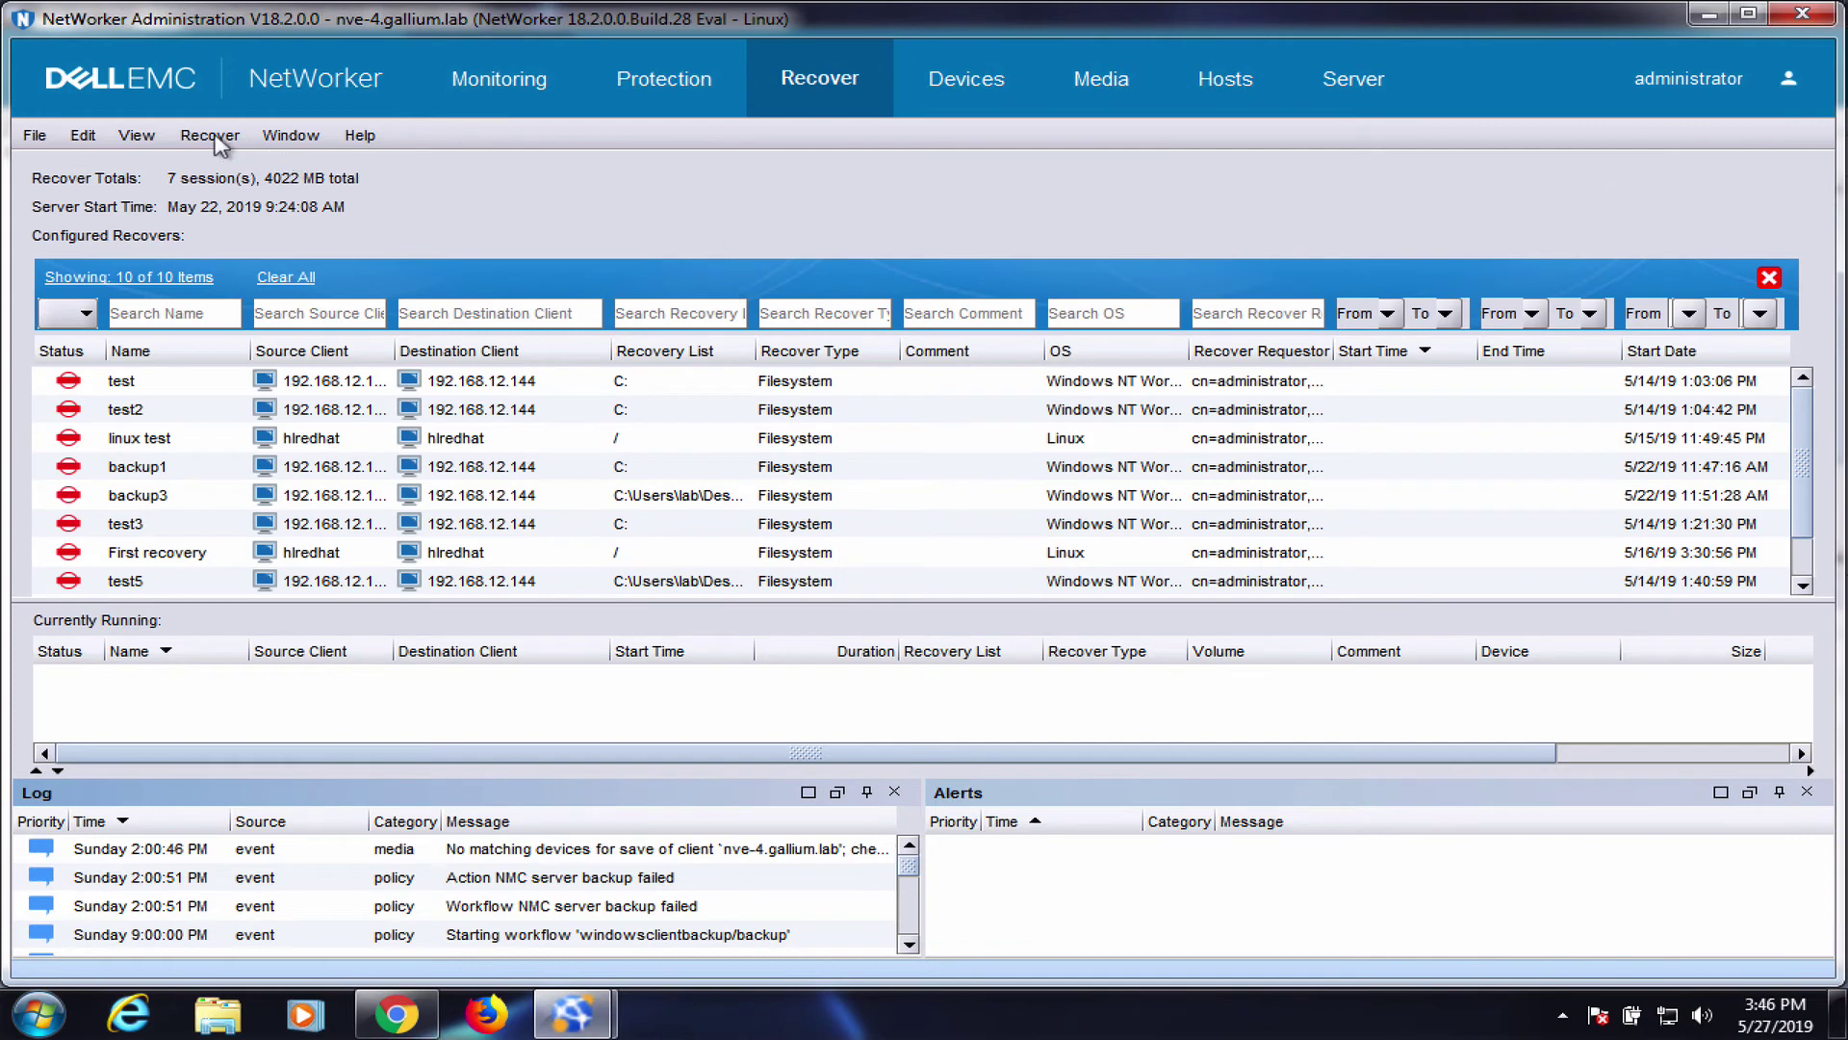
pyautogui.click(211, 136)
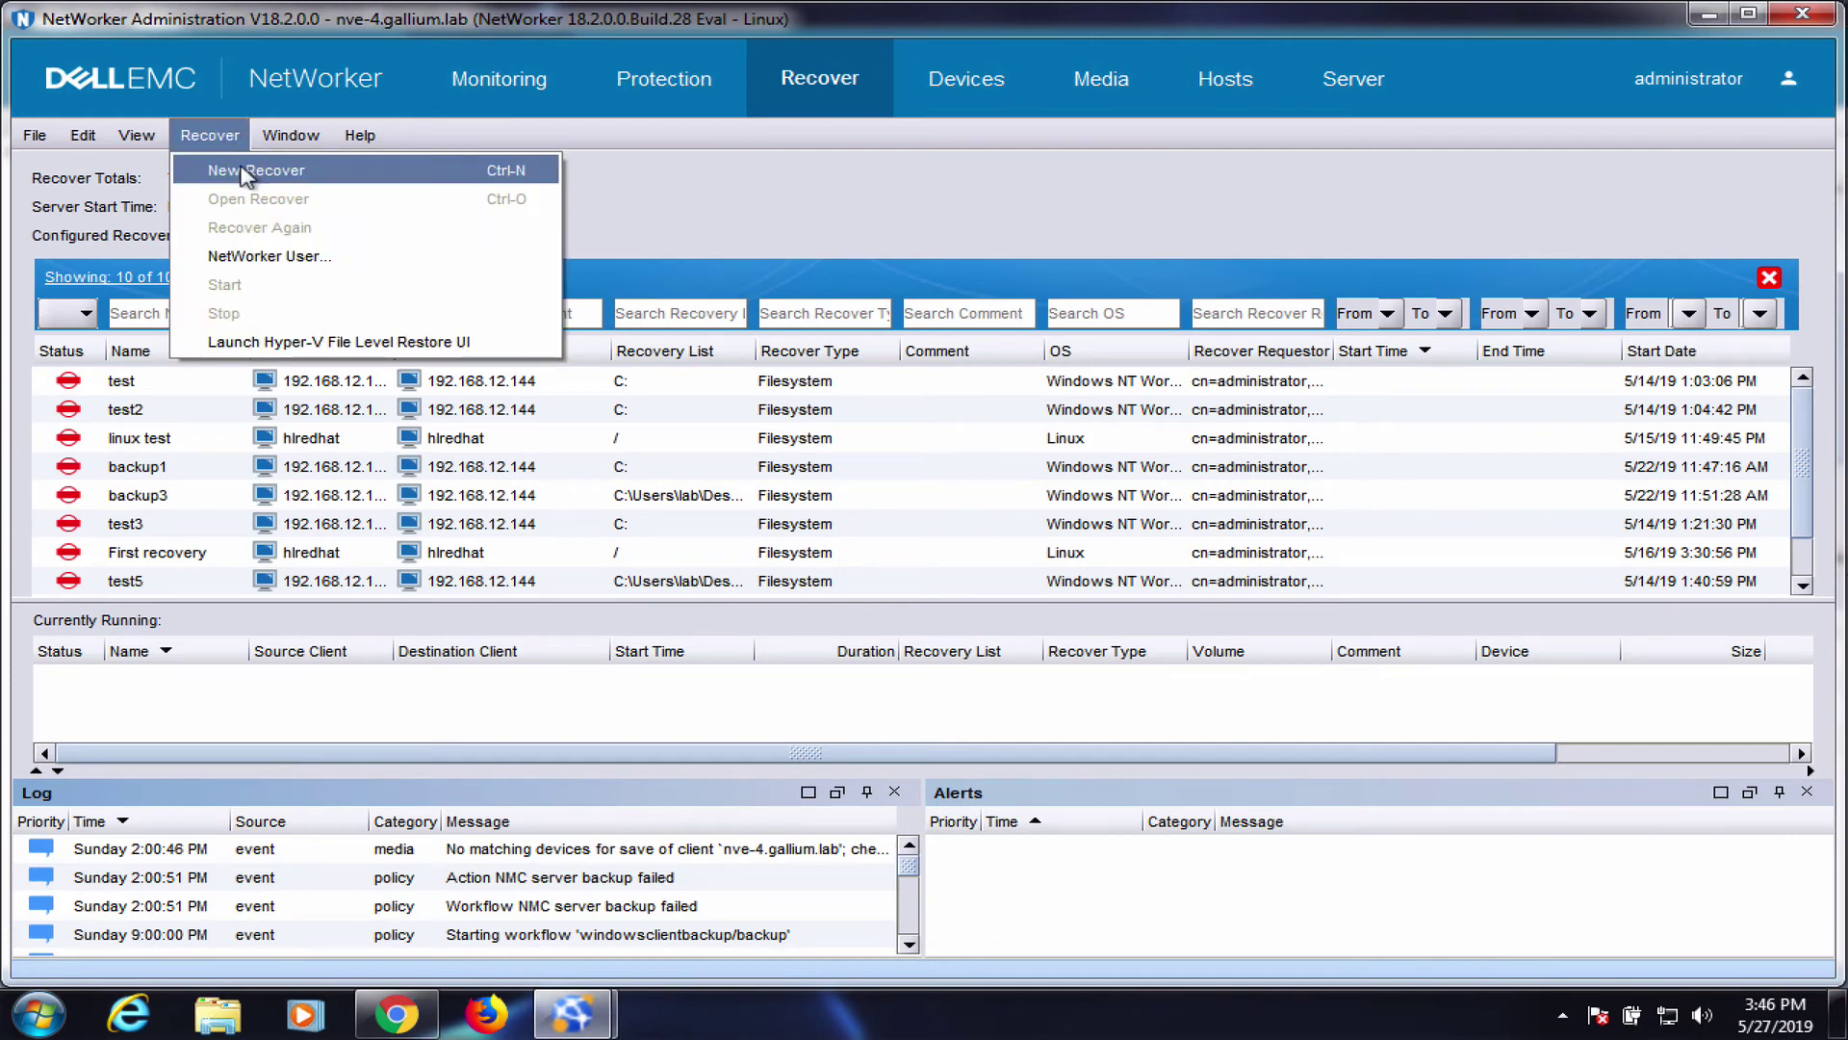
pyautogui.click(242, 170)
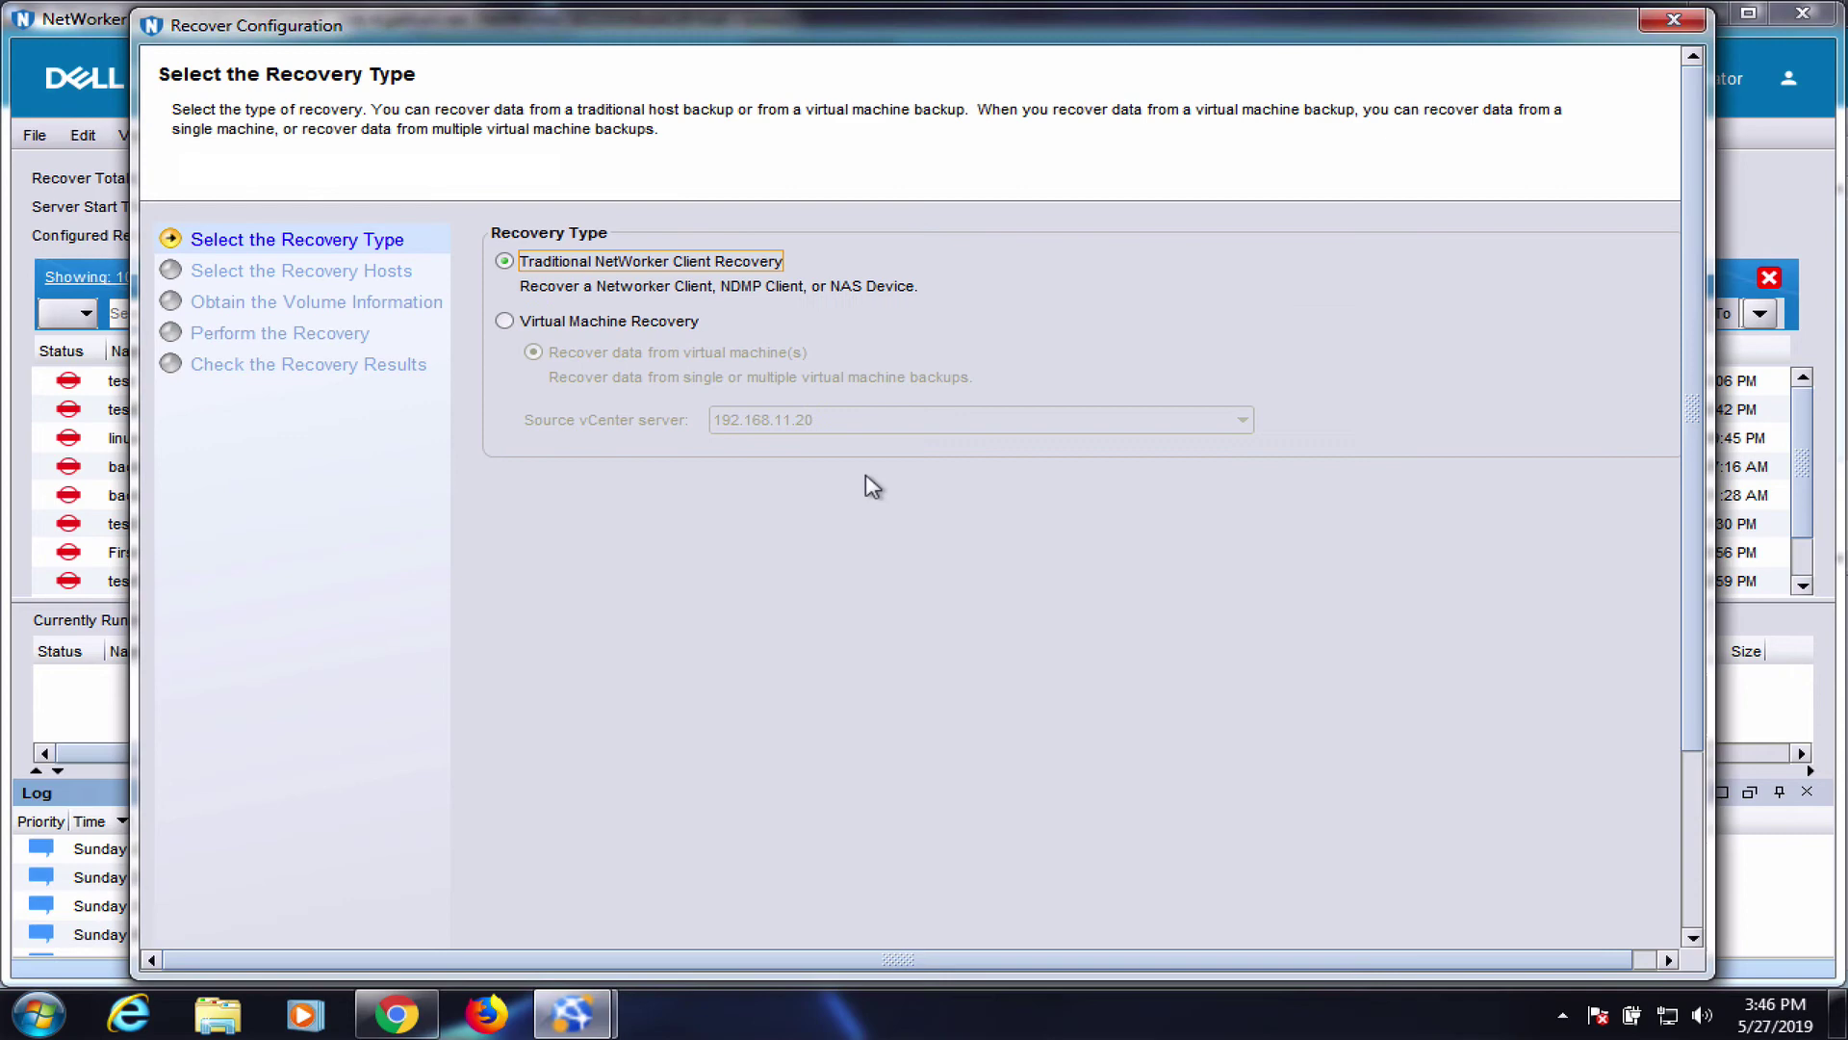
pyautogui.click(534, 328)
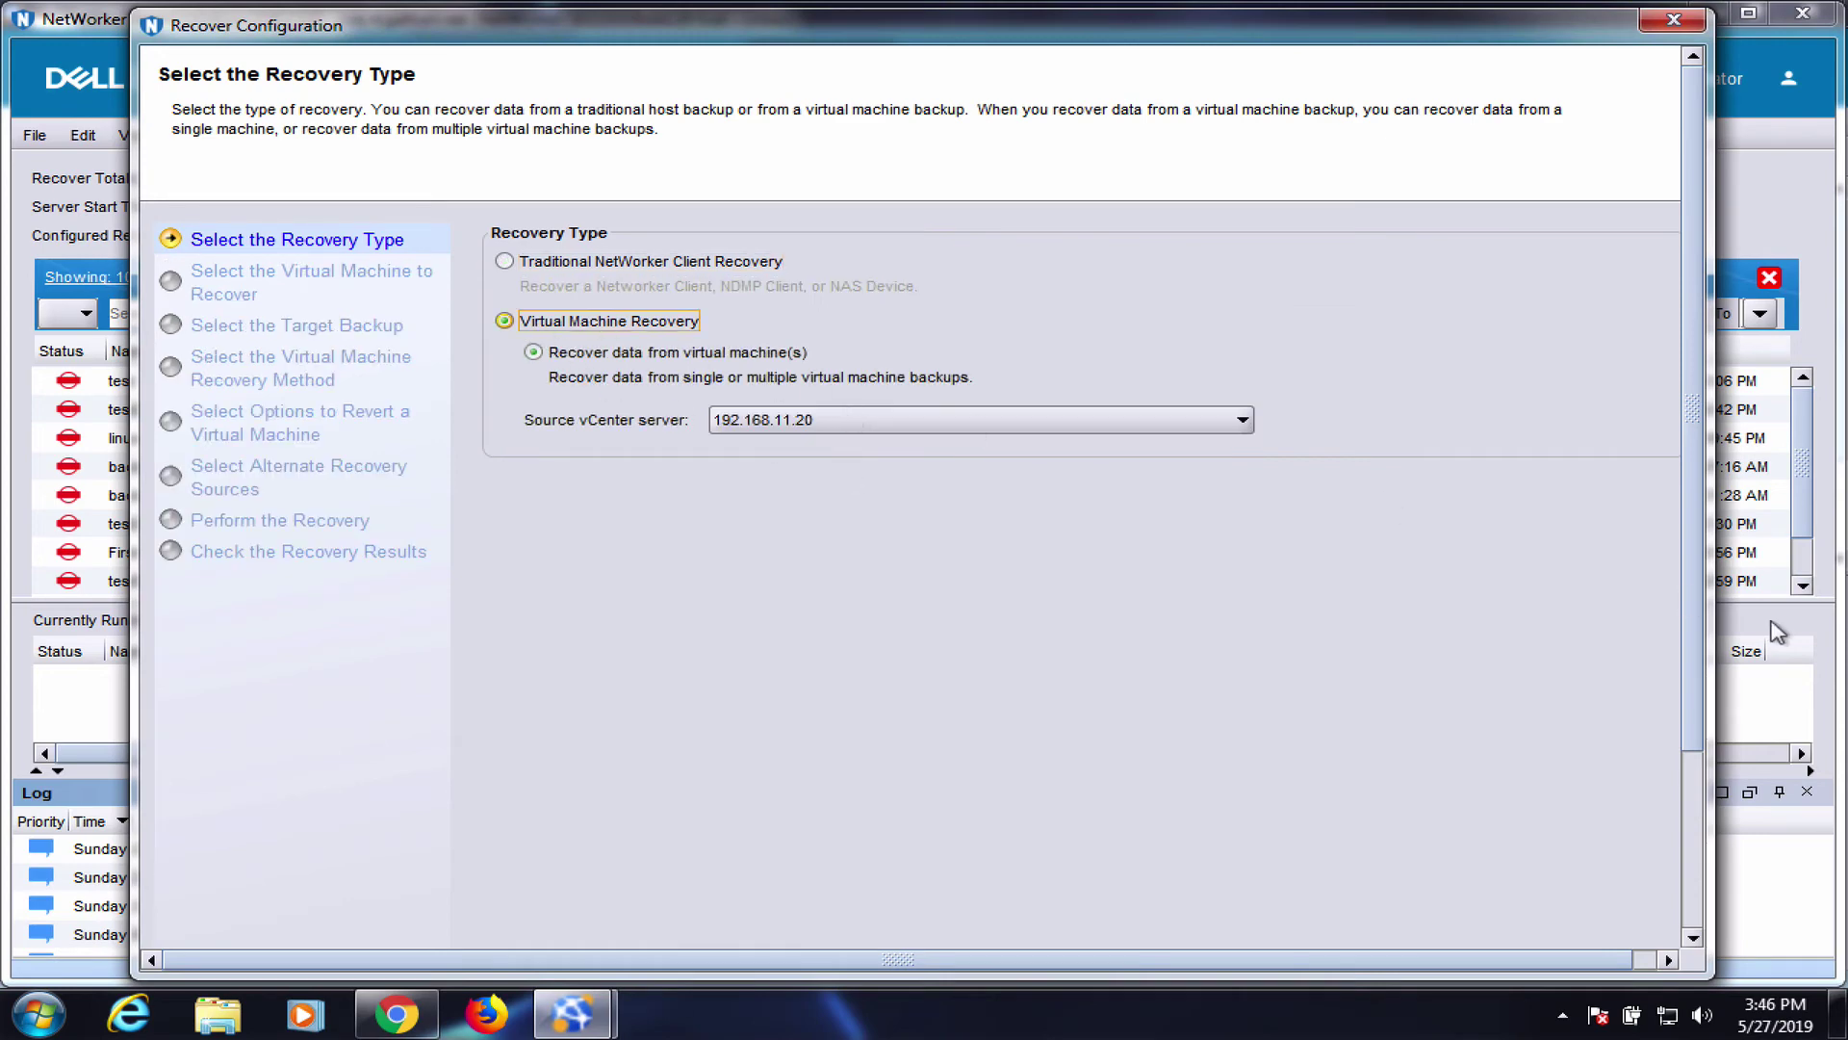
pyautogui.moveTo(1693, 414); pyautogui.dragTo(1656, 930)
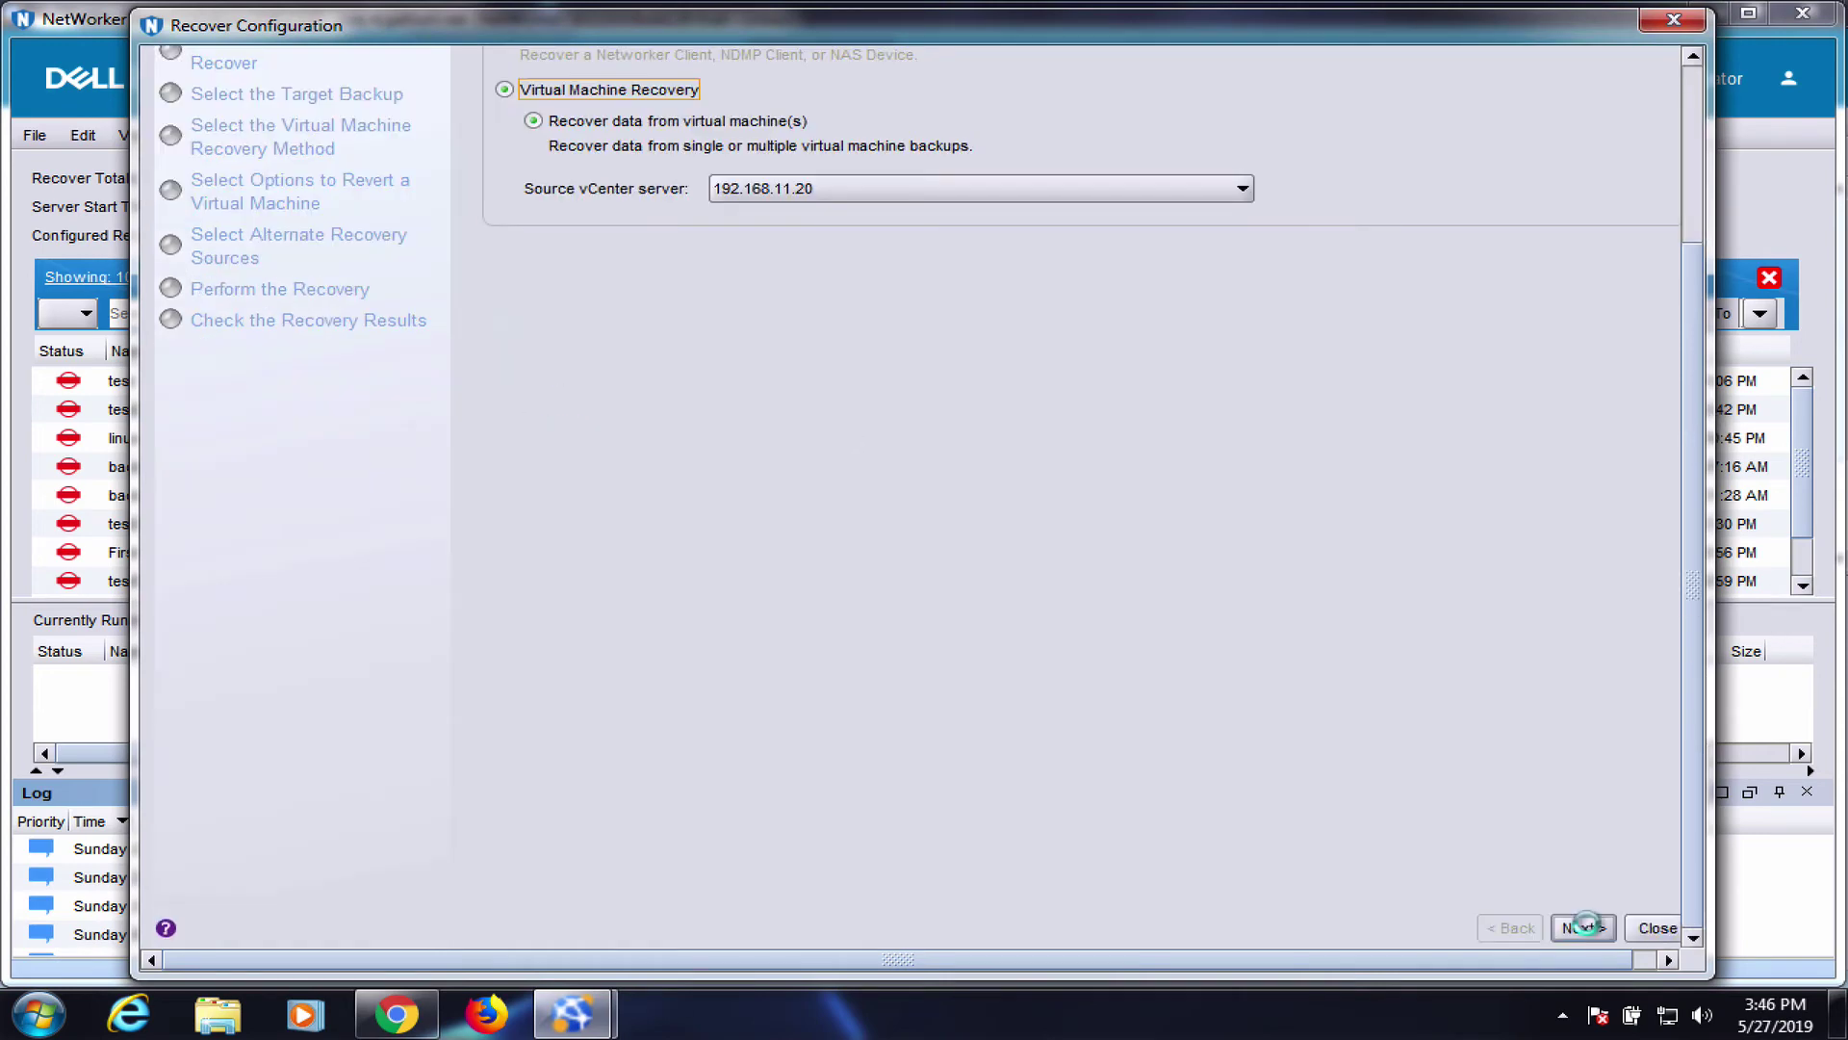
pyautogui.click(1583, 928)
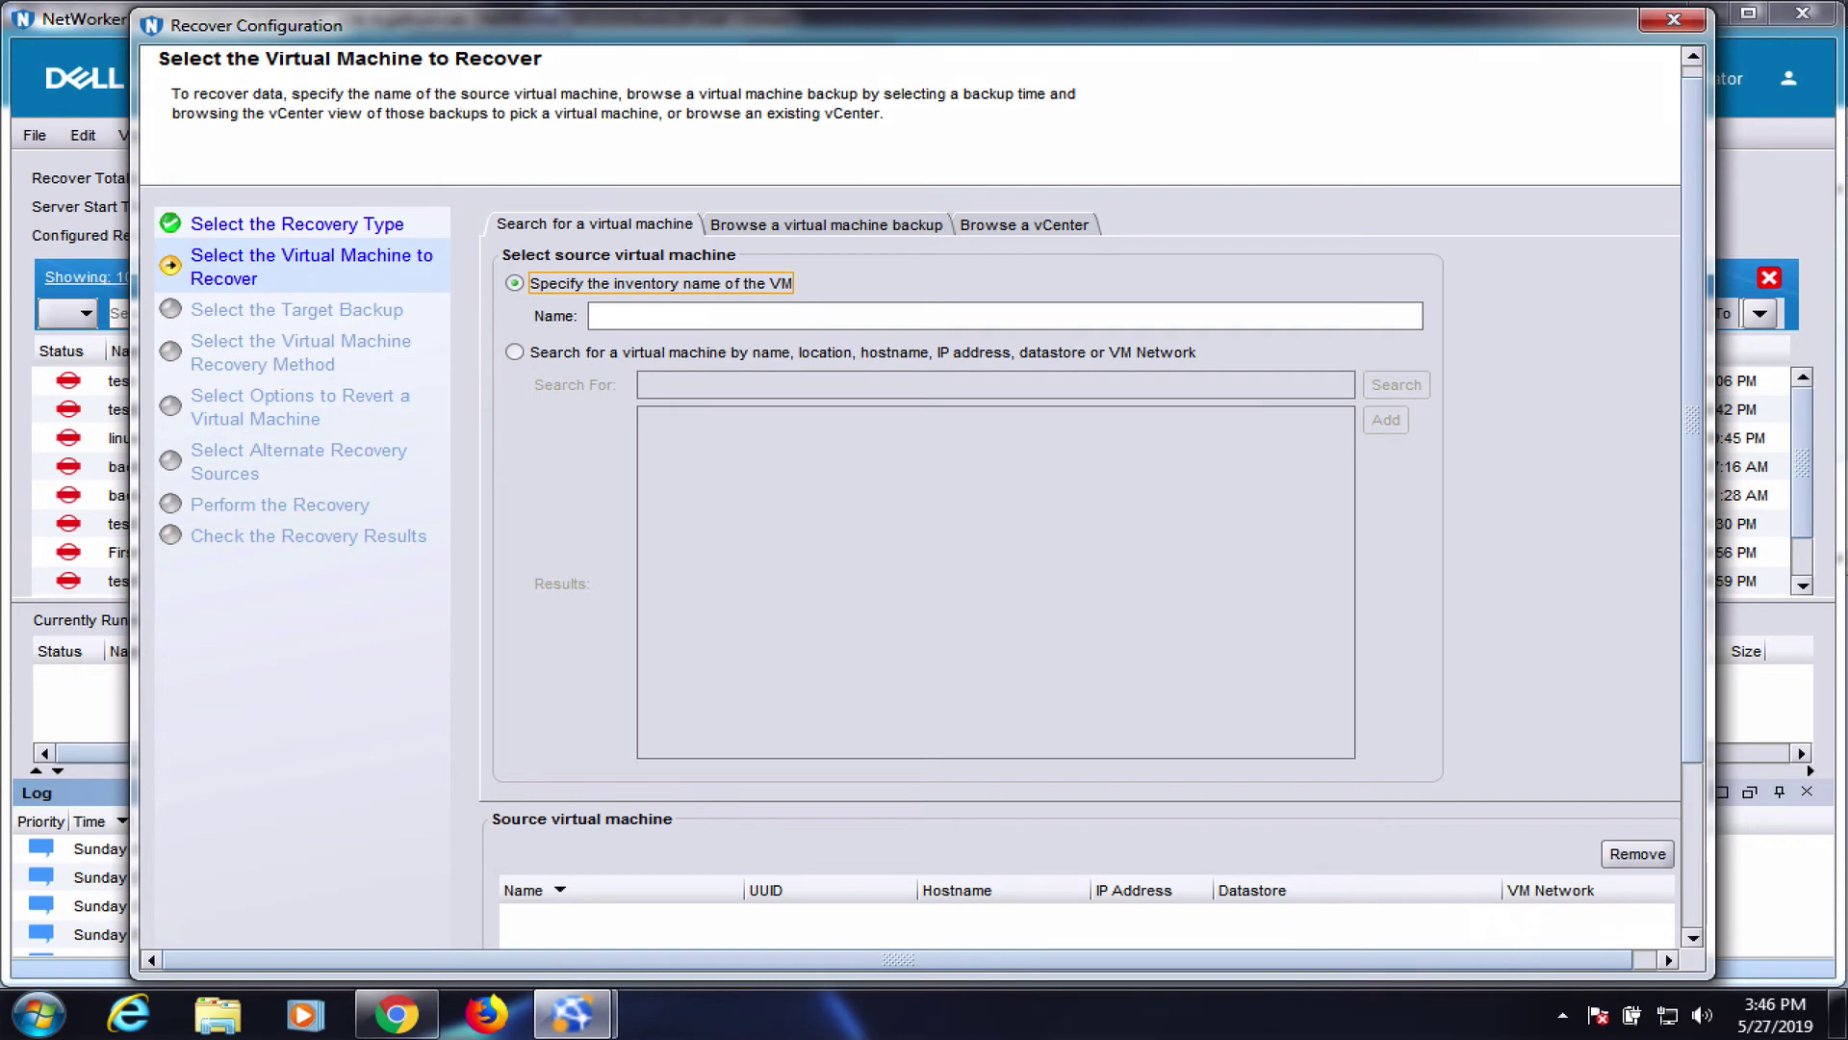
# Pick NW Client backup testing as the source VM to list its backups
pyautogui.click(817, 315)
pyautogui.click(828, 345)
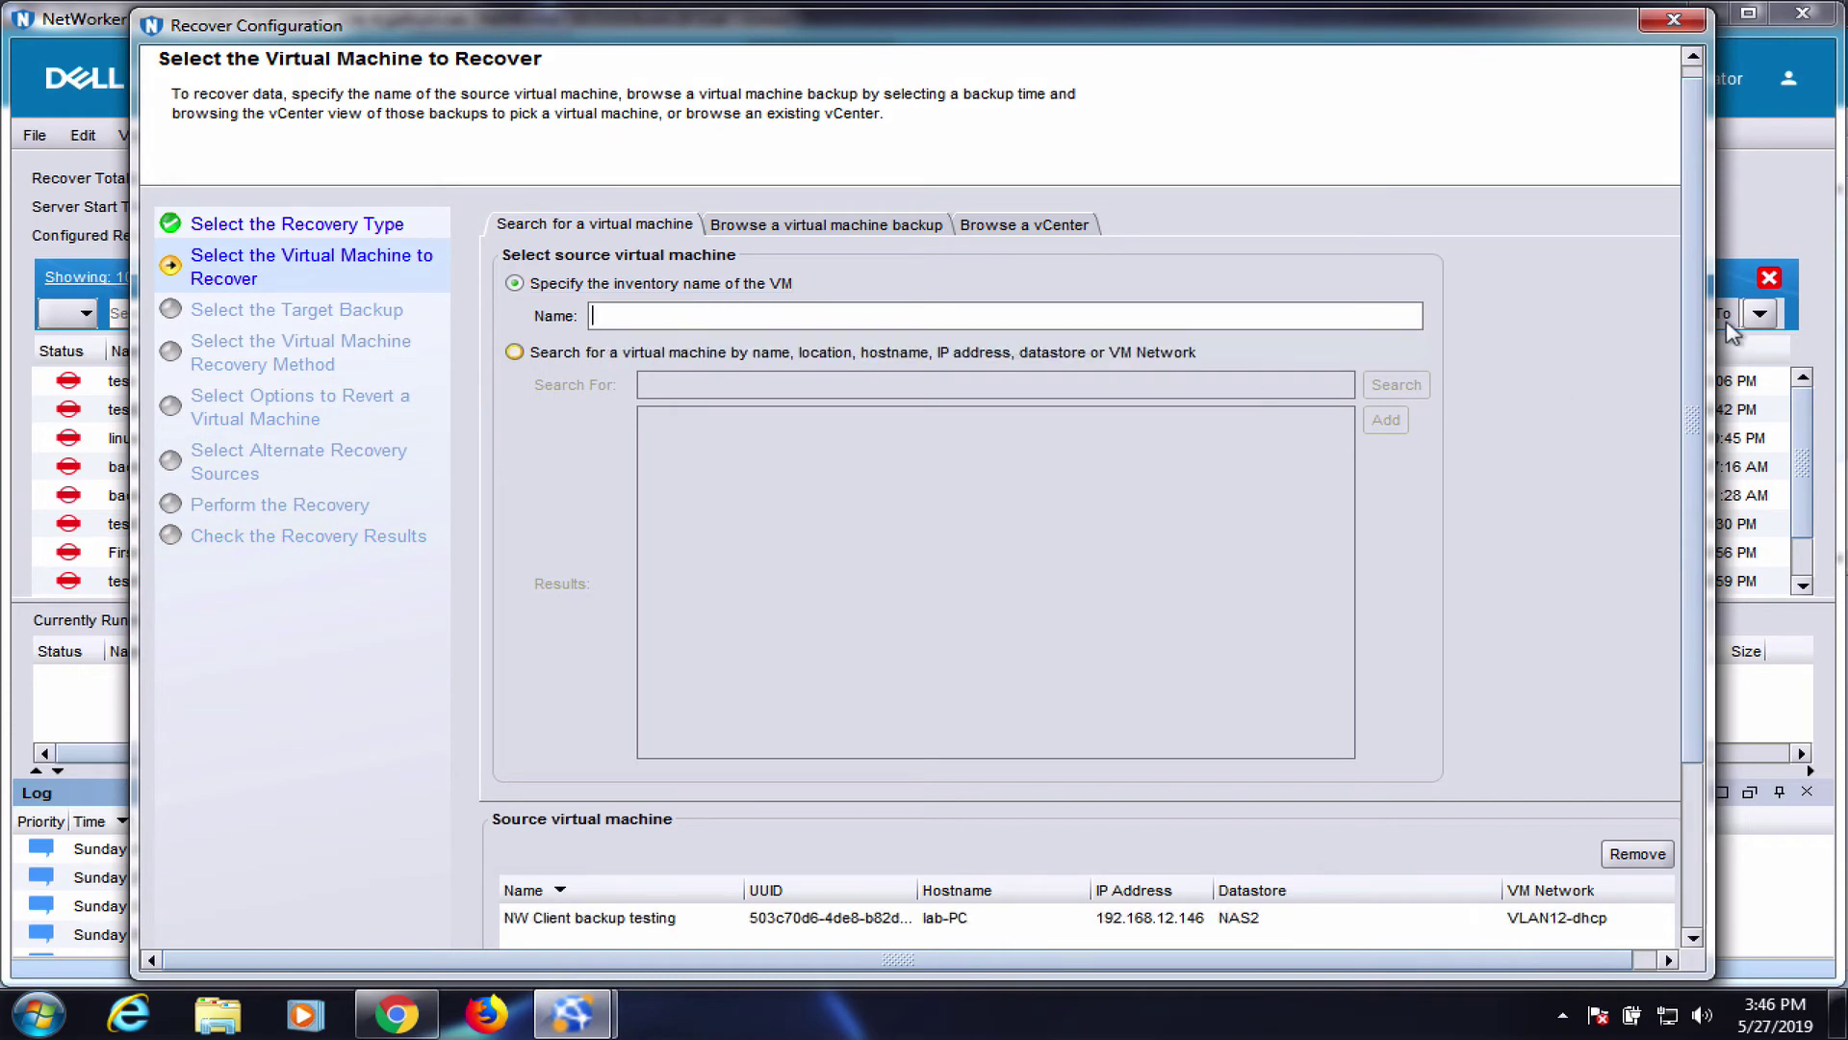
pyautogui.moveTo(1702, 343); pyautogui.dragTo(1706, 611)
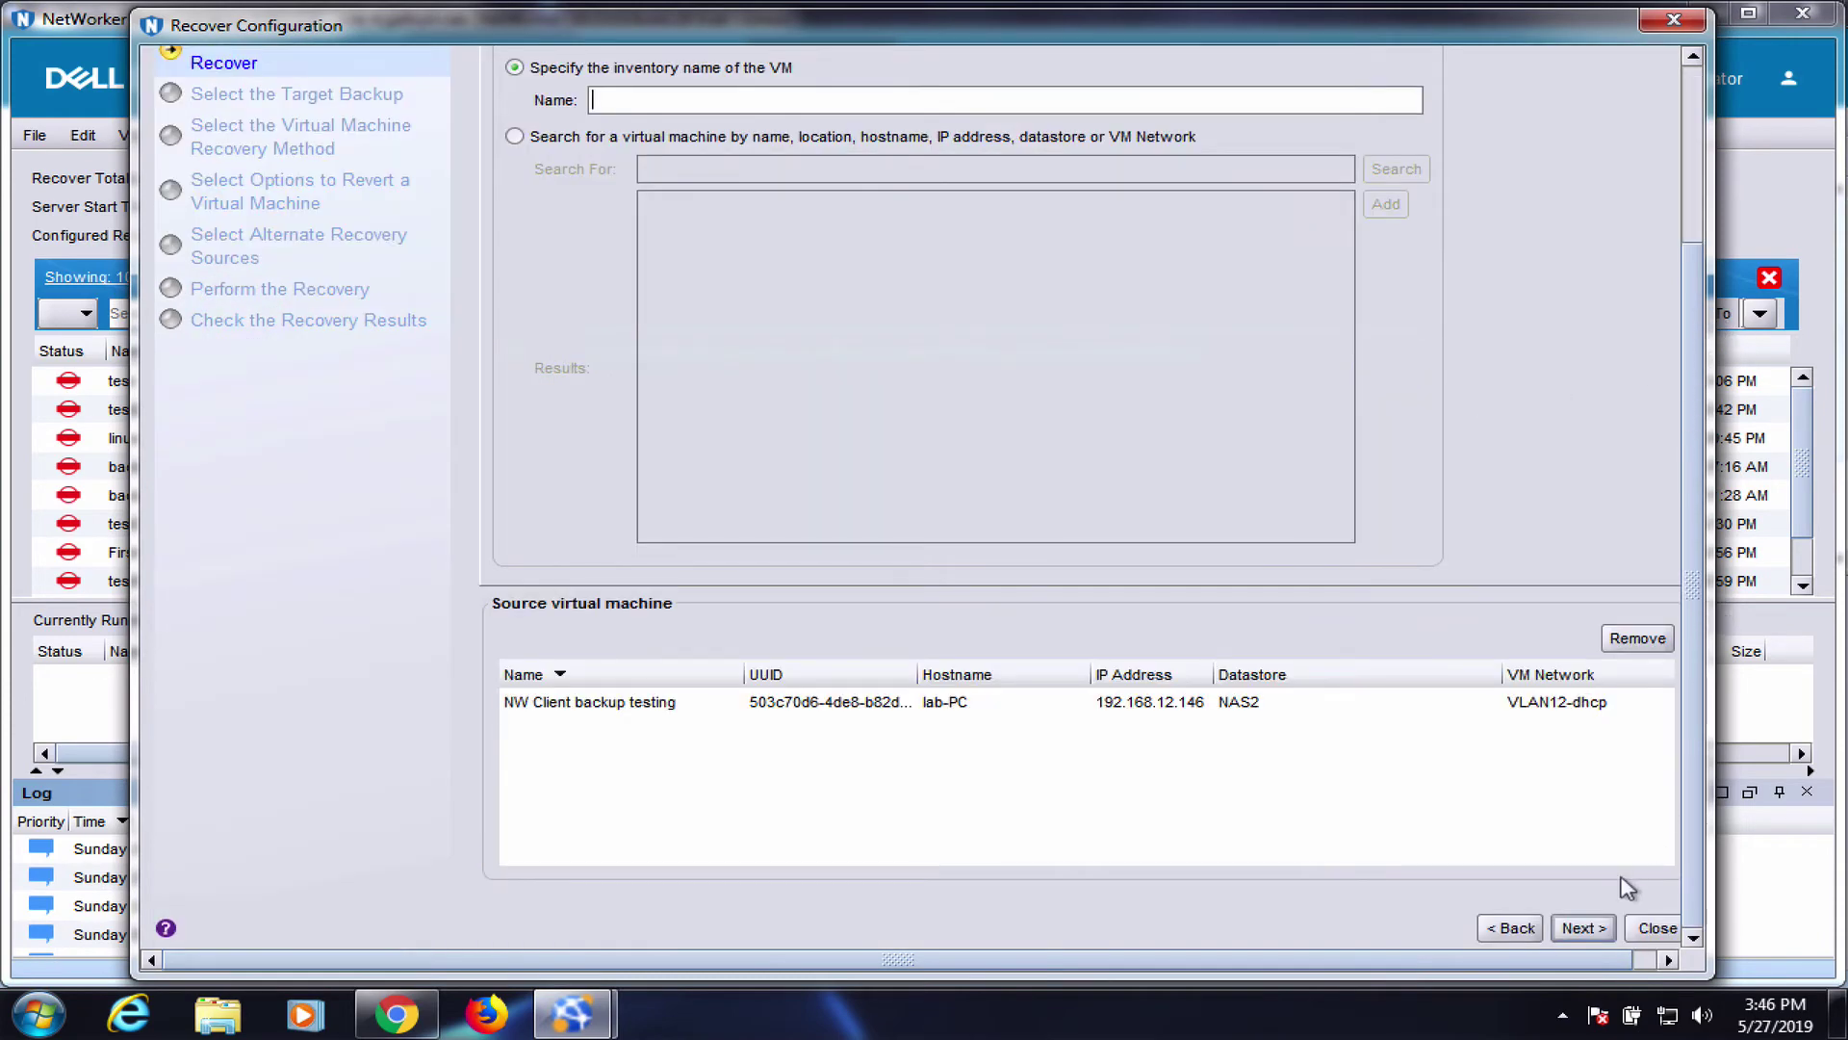
pyautogui.click(1583, 929)
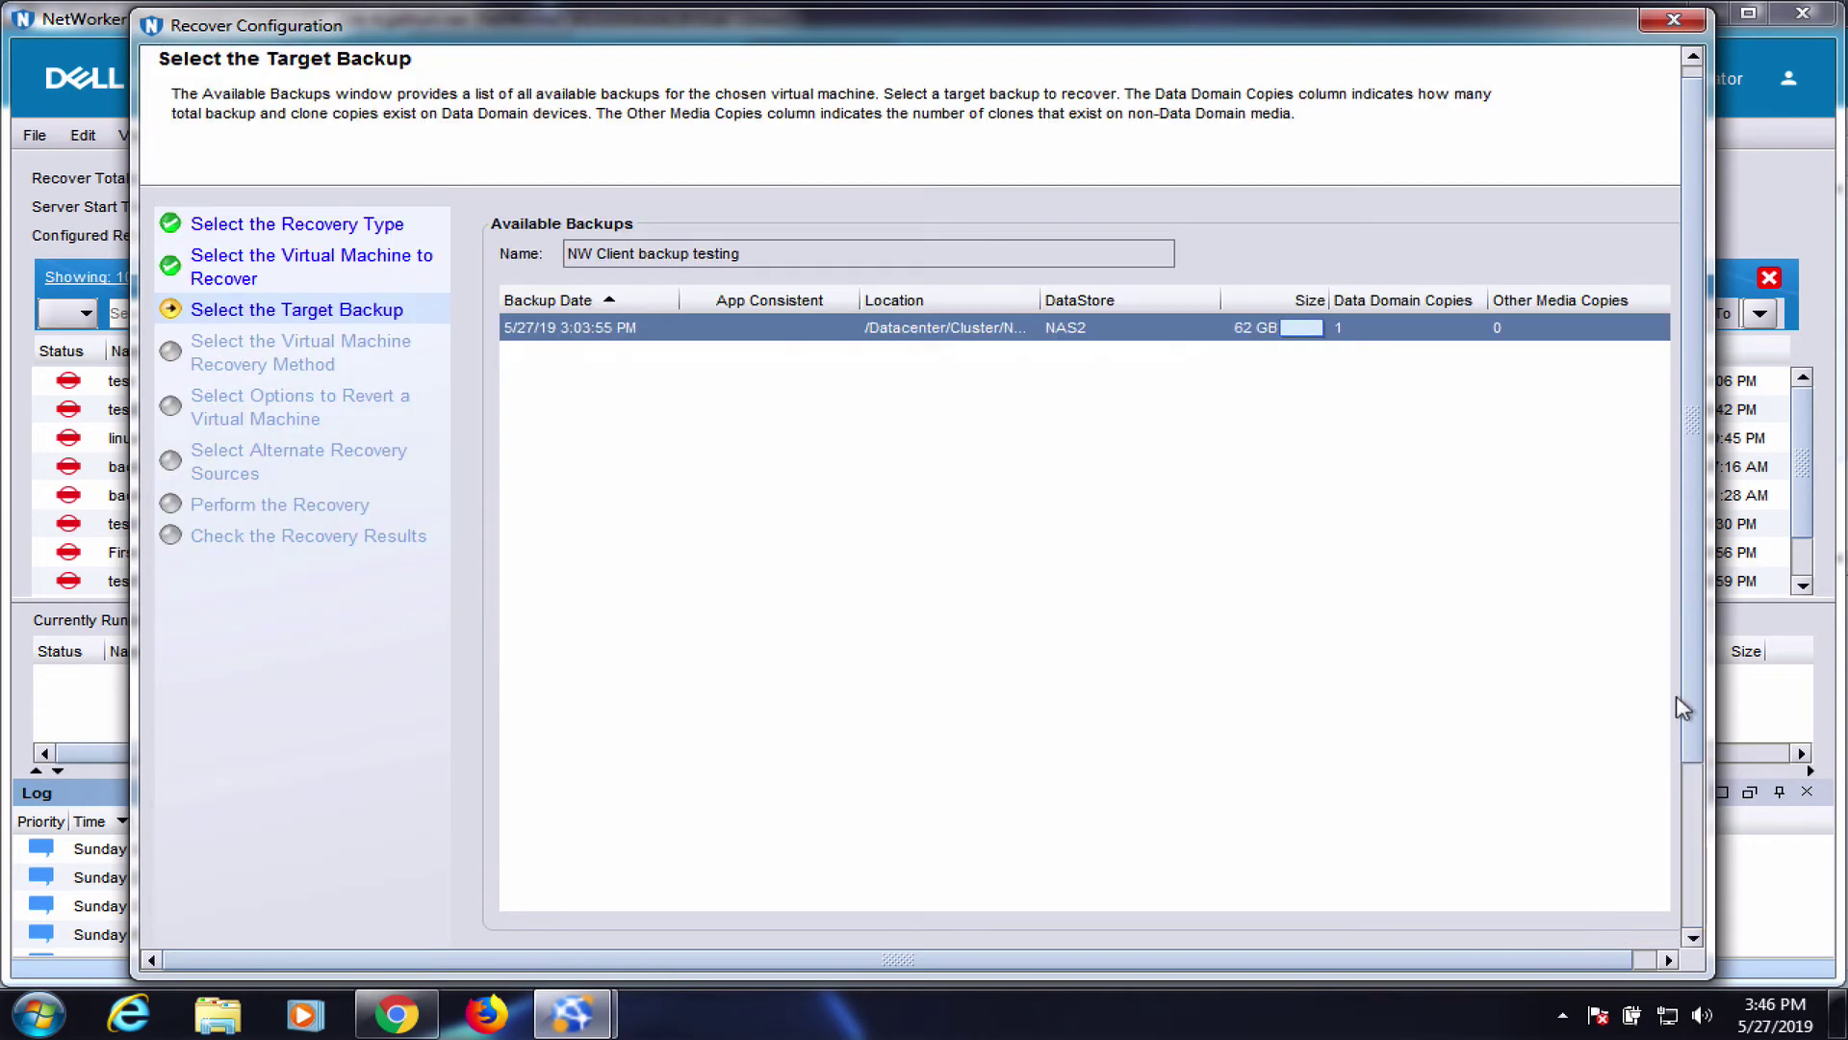
# Keep the 5/27/19 3:03:55 PM backup and choose the Virtual Machine Recovery restore method
pyautogui.click(1695, 897)
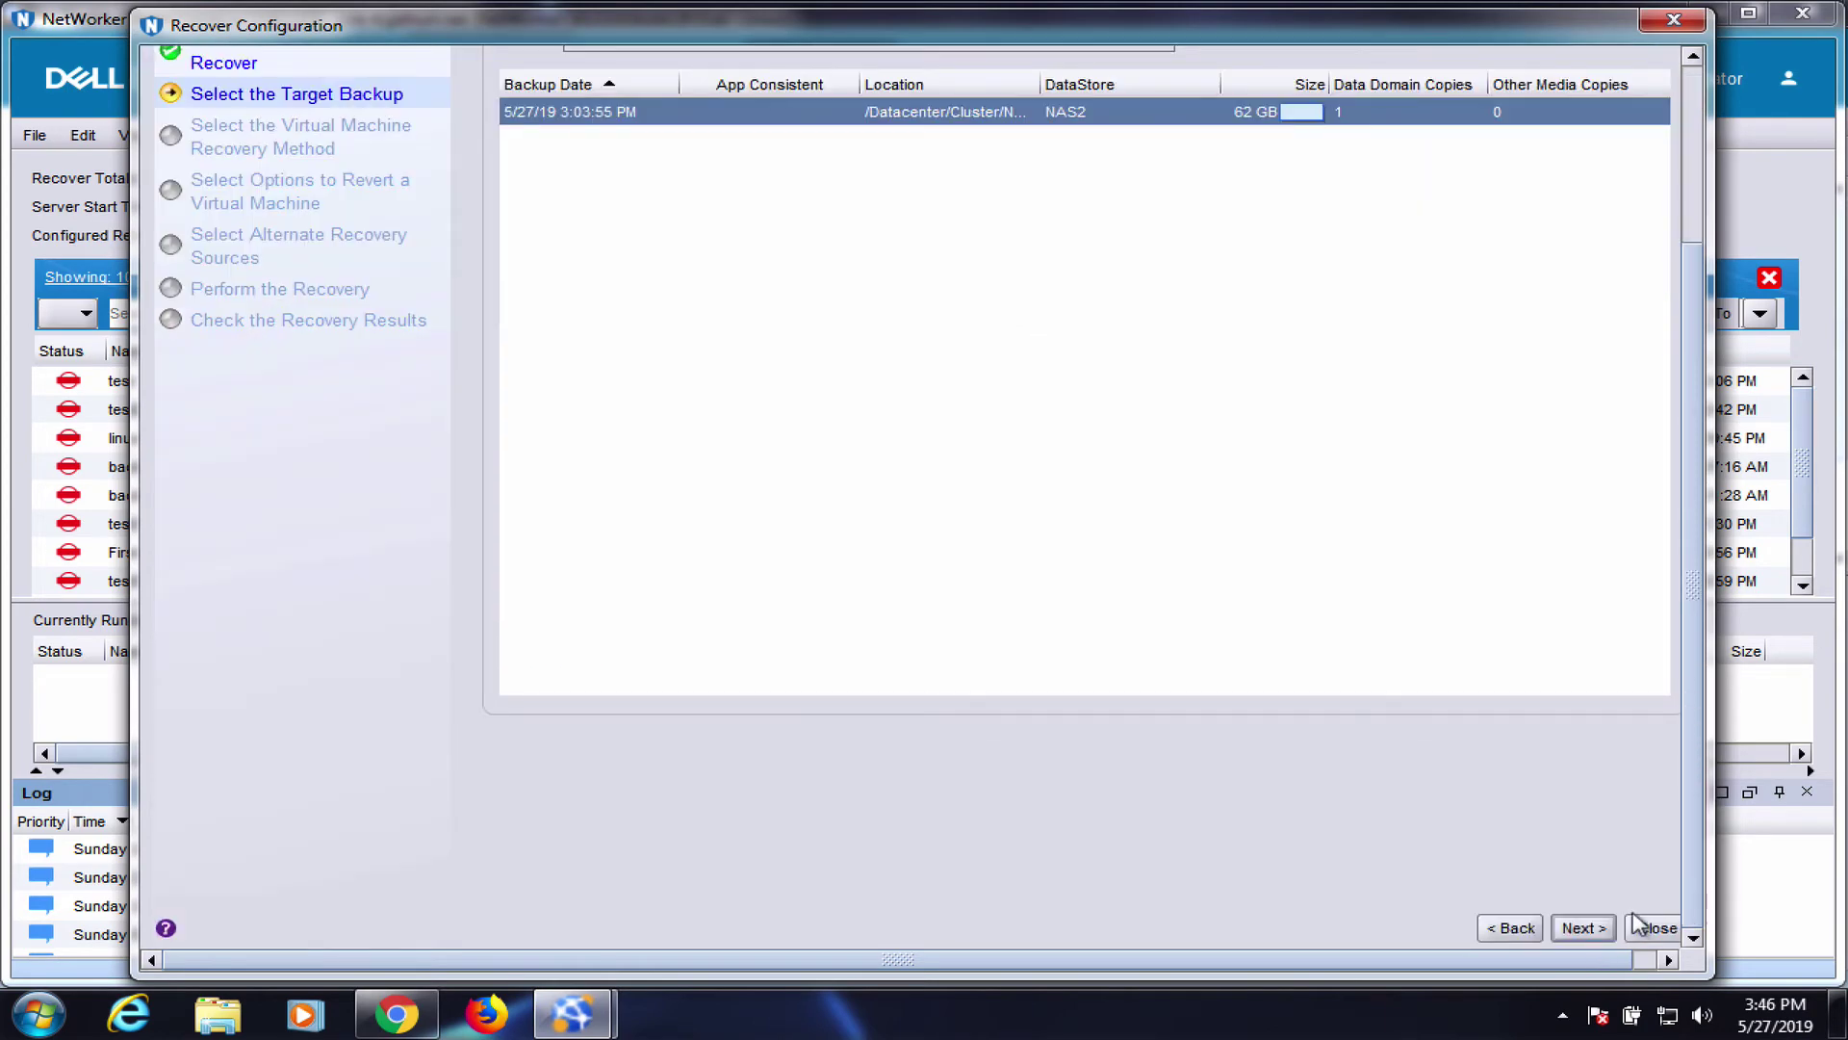
pyautogui.click(1584, 929)
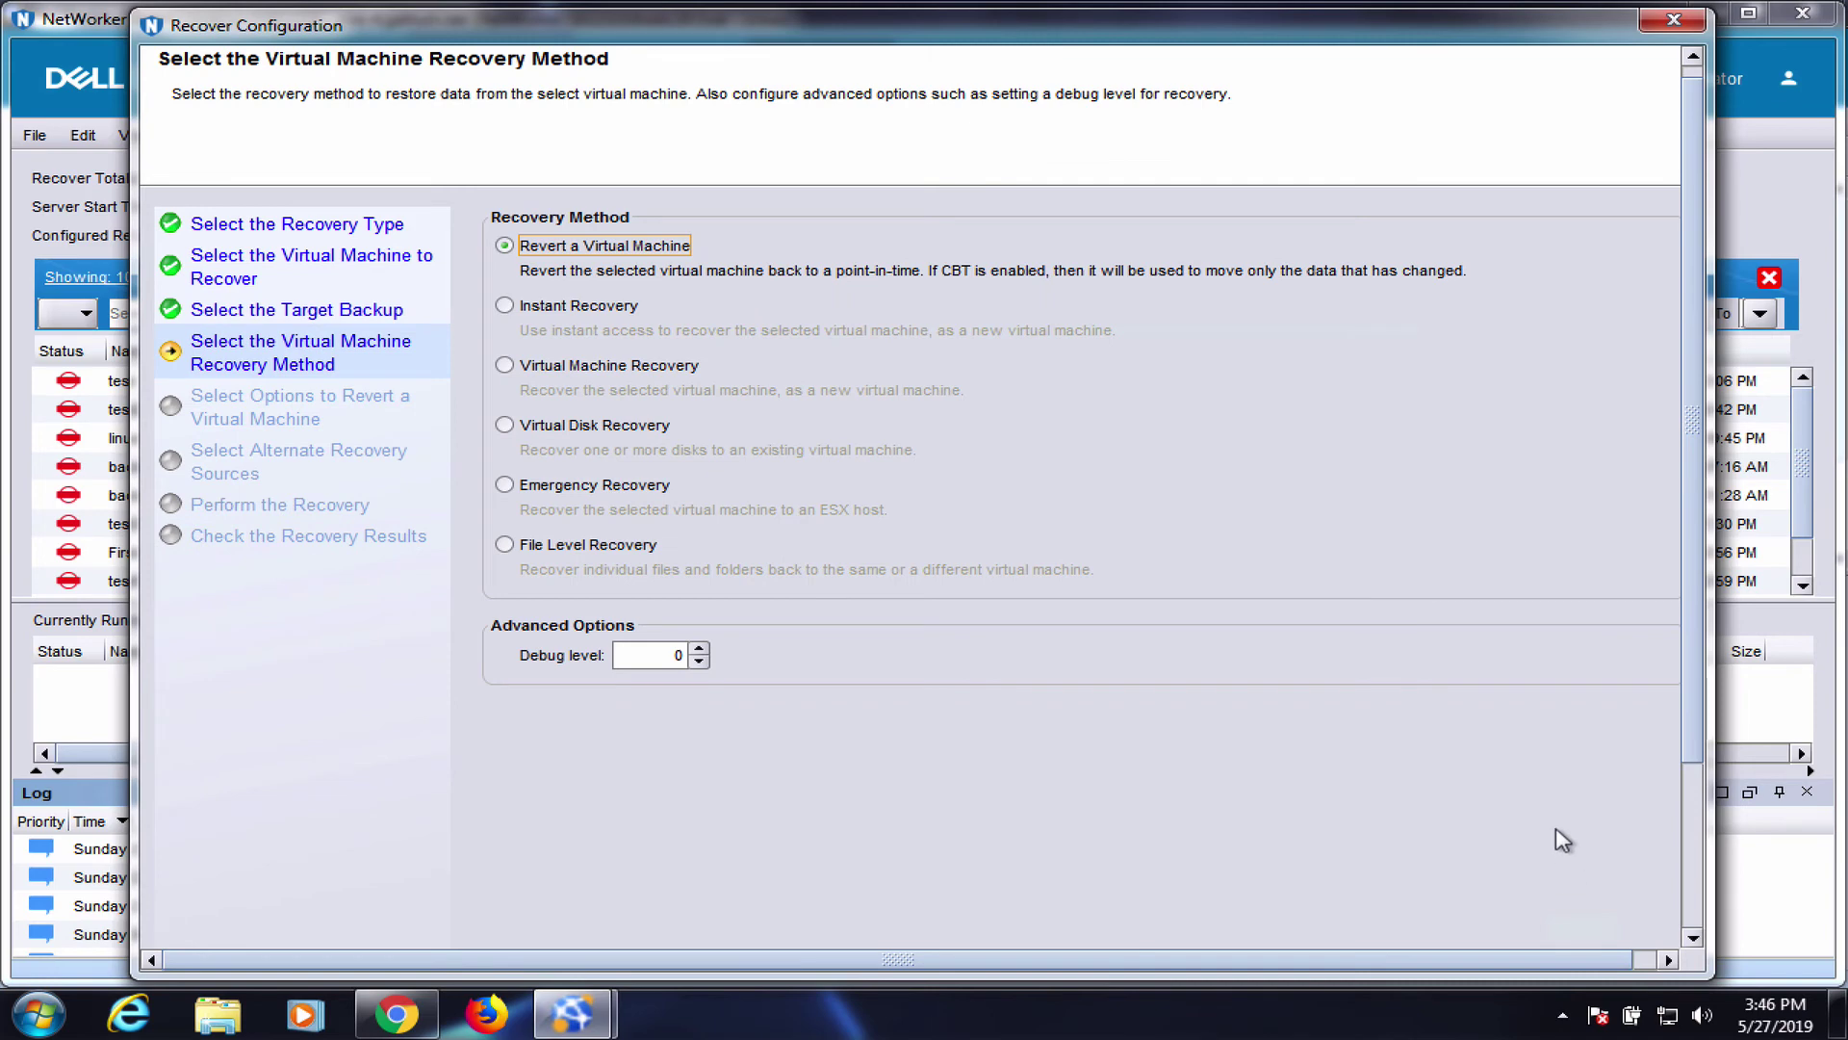
pyautogui.click(583, 366)
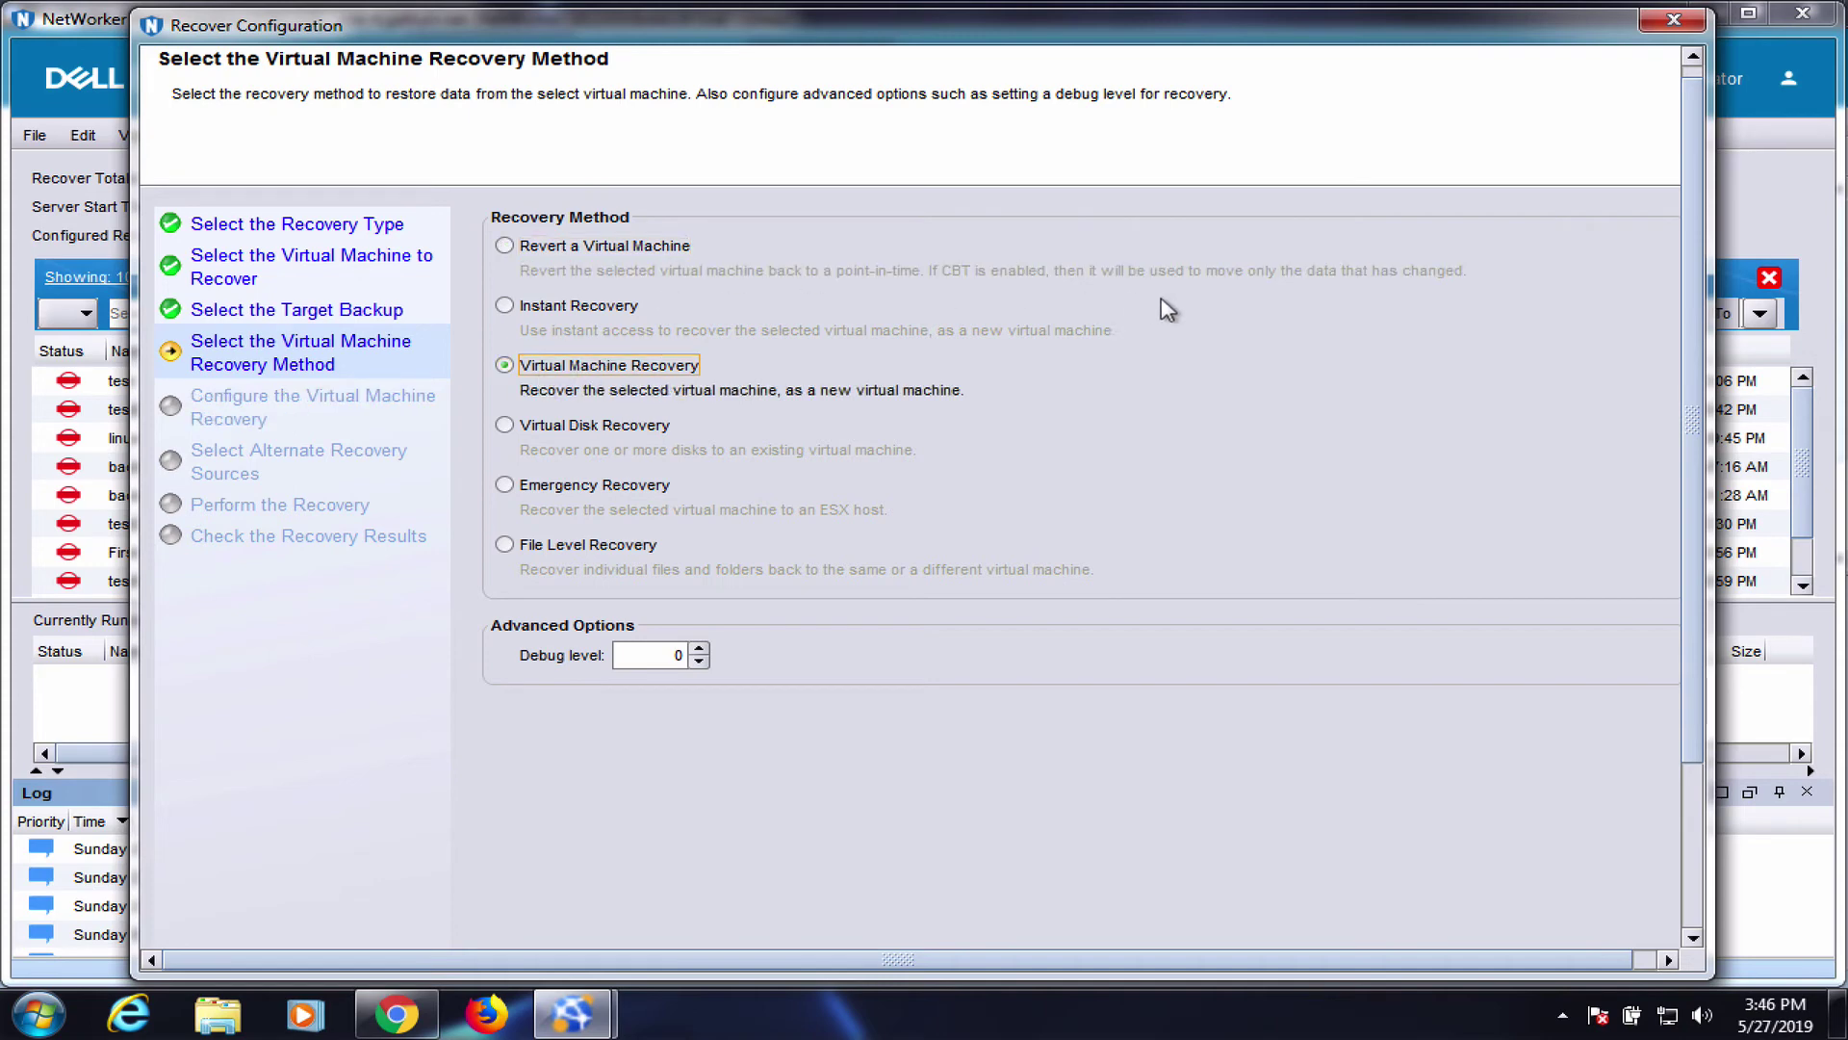
pyautogui.scroll(-3, 1695, 159)
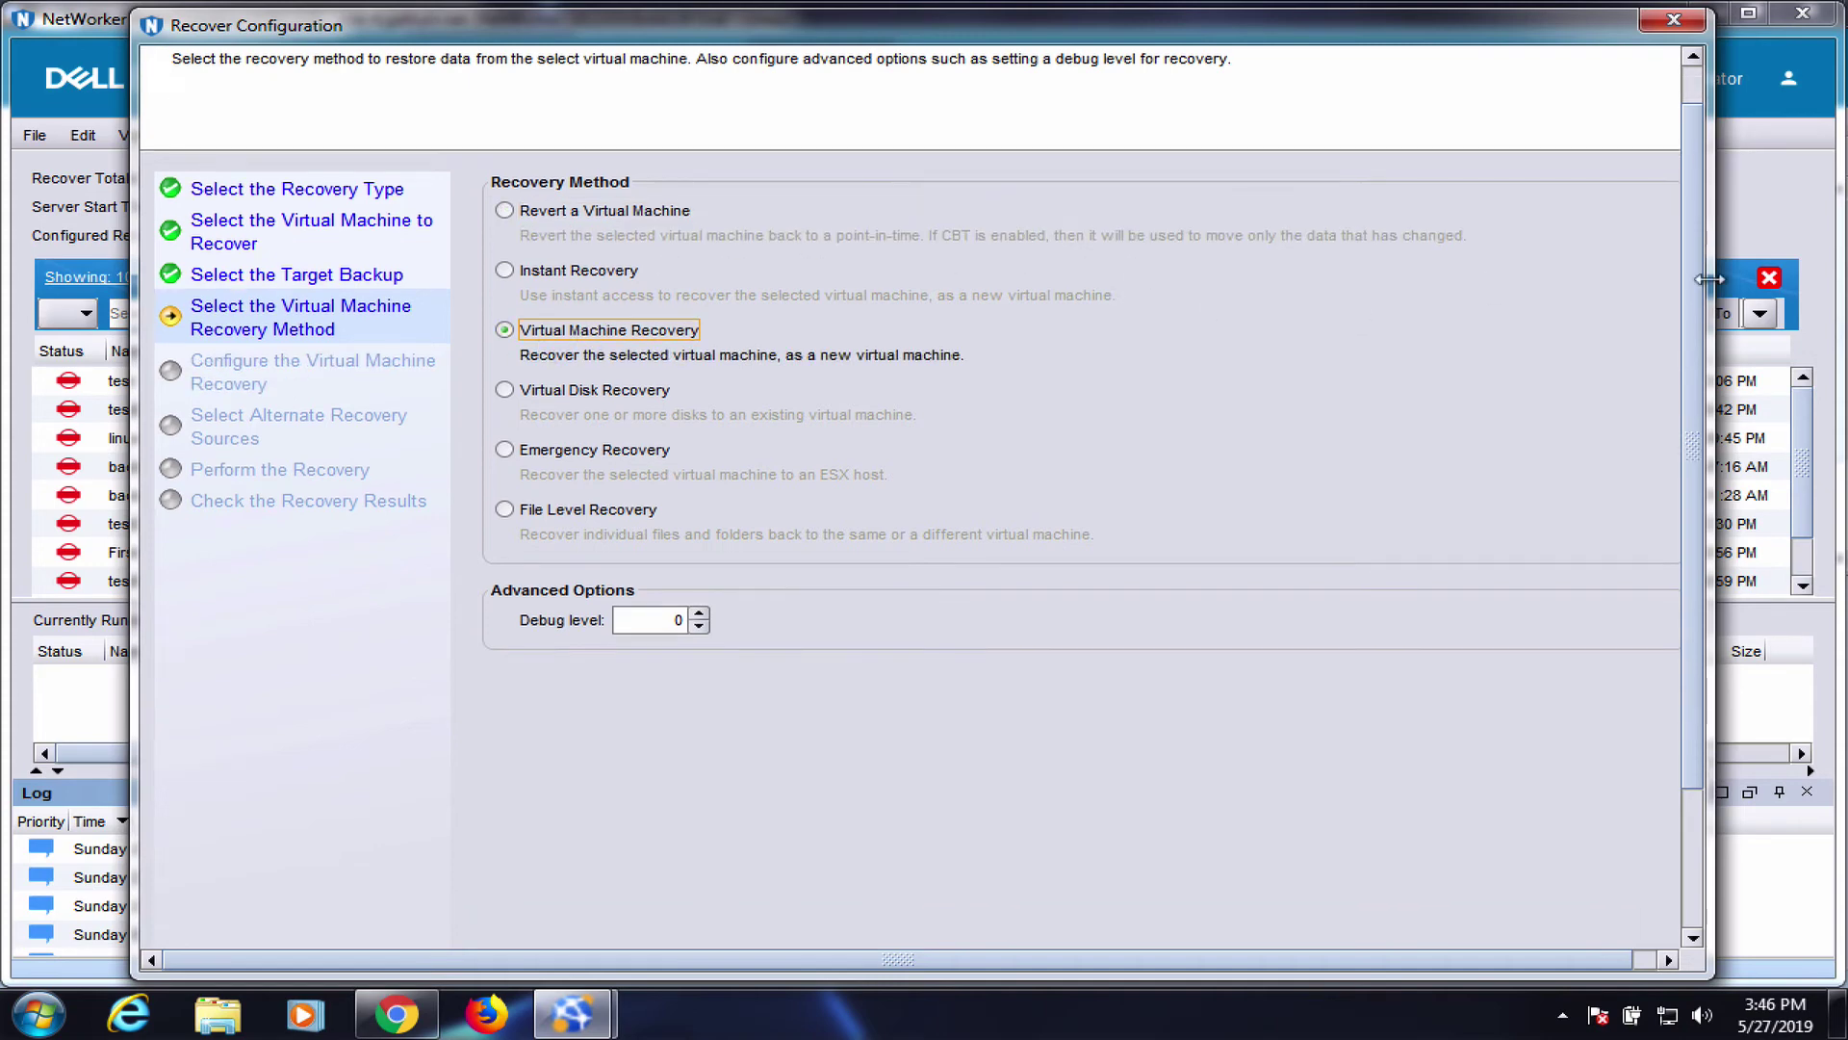
pyautogui.click(1582, 929)
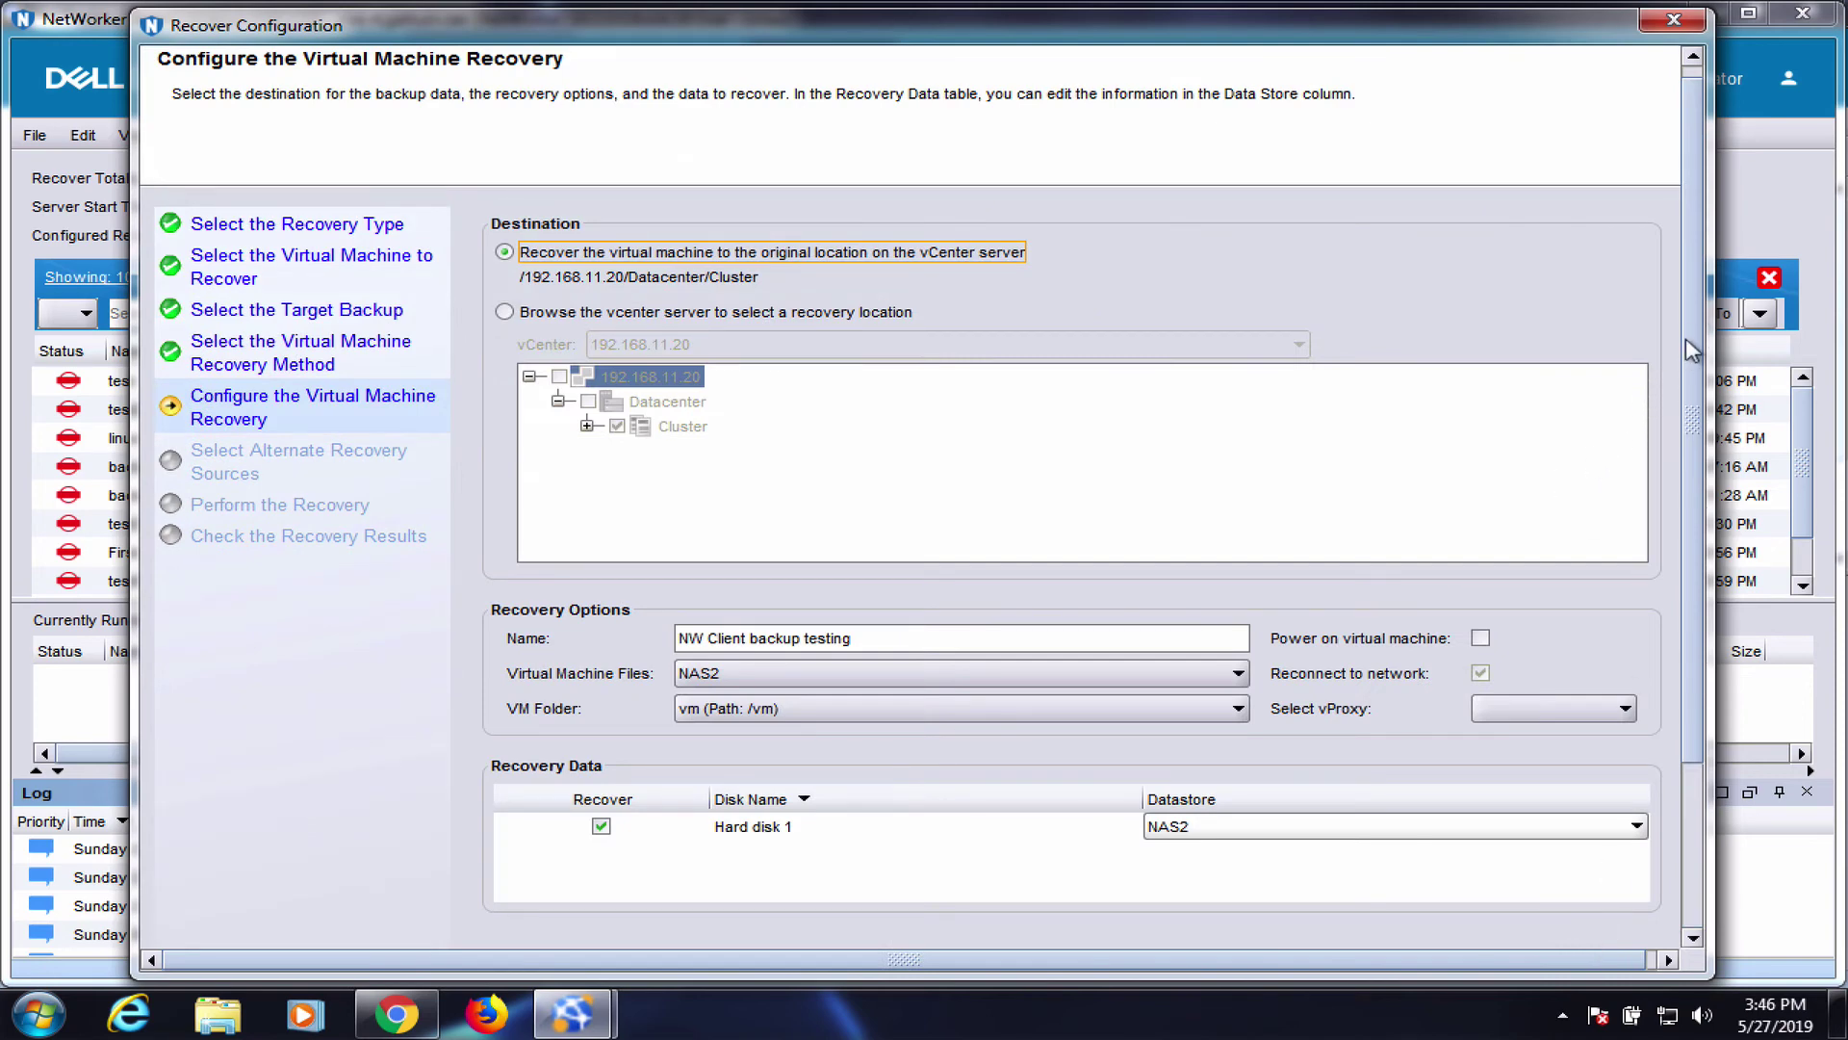
# Assign vproxy to the recovery and keep 'Recover the virtual machine from this backup' as source
pyautogui.moveTo(1684, 338); pyautogui.dragTo(1697, 401)
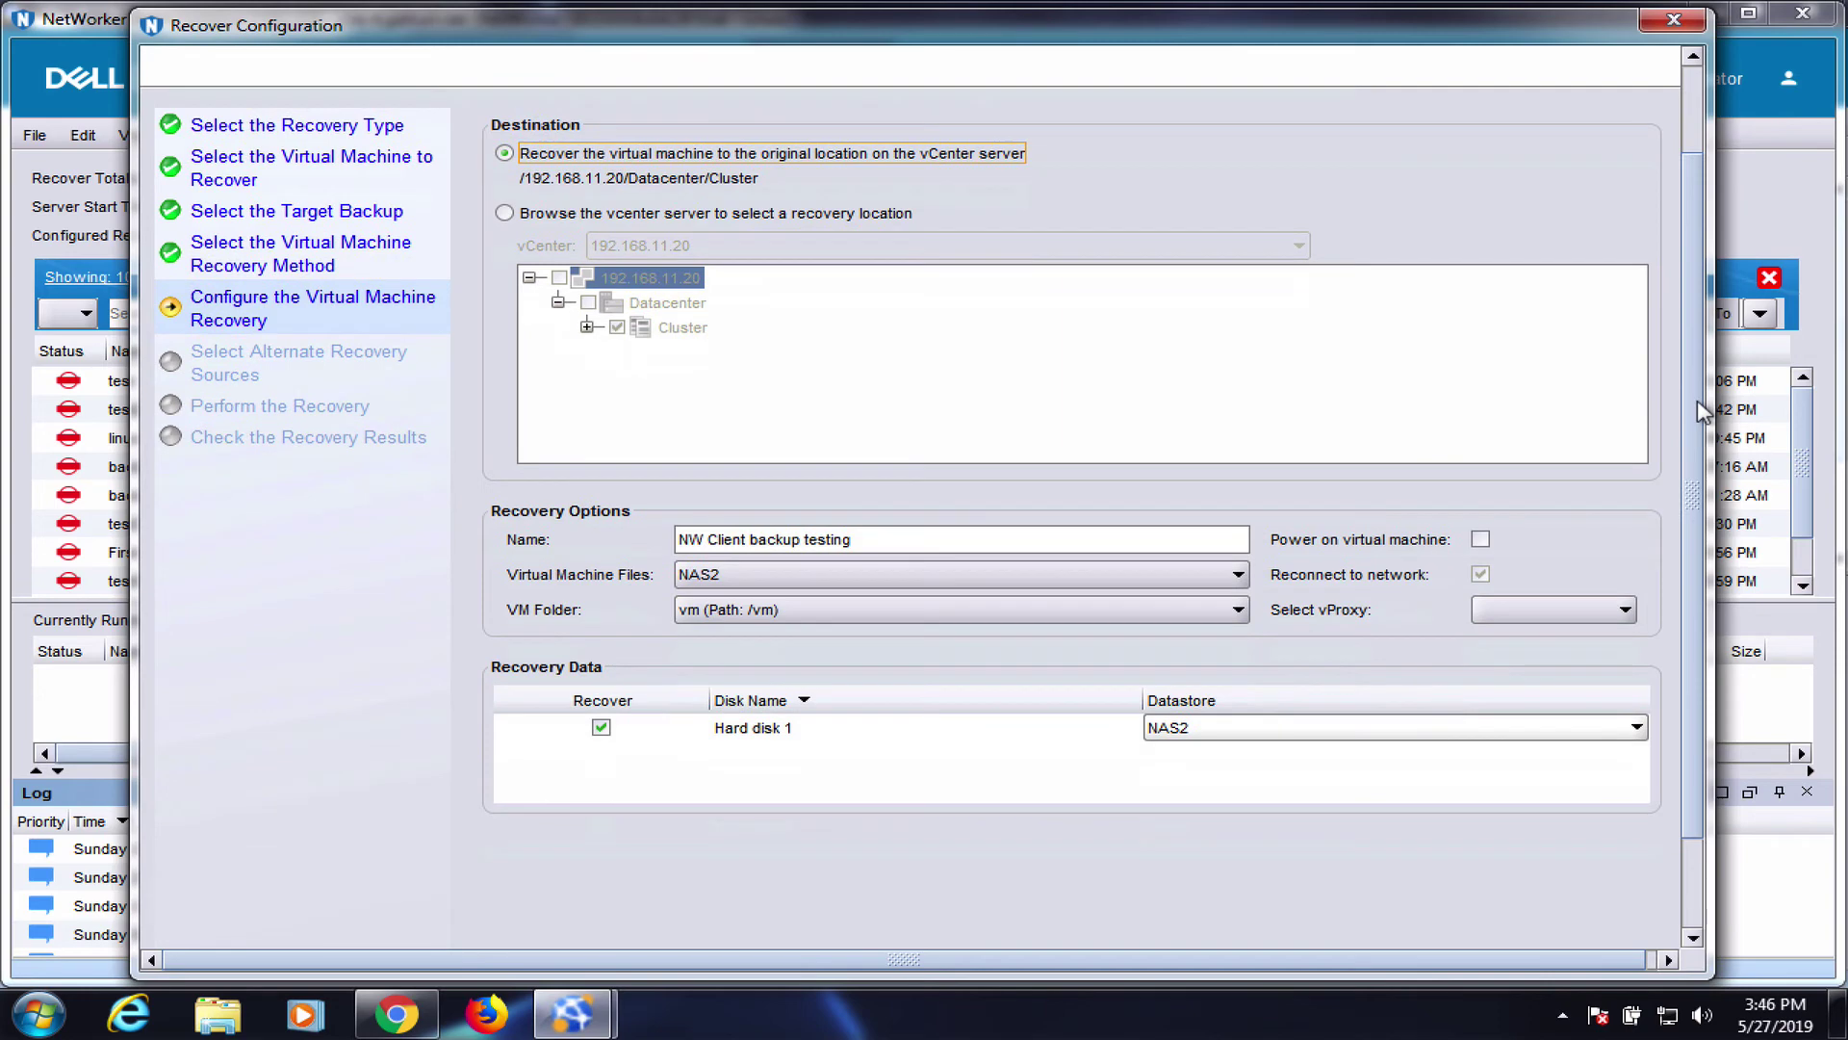
pyautogui.click(1527, 610)
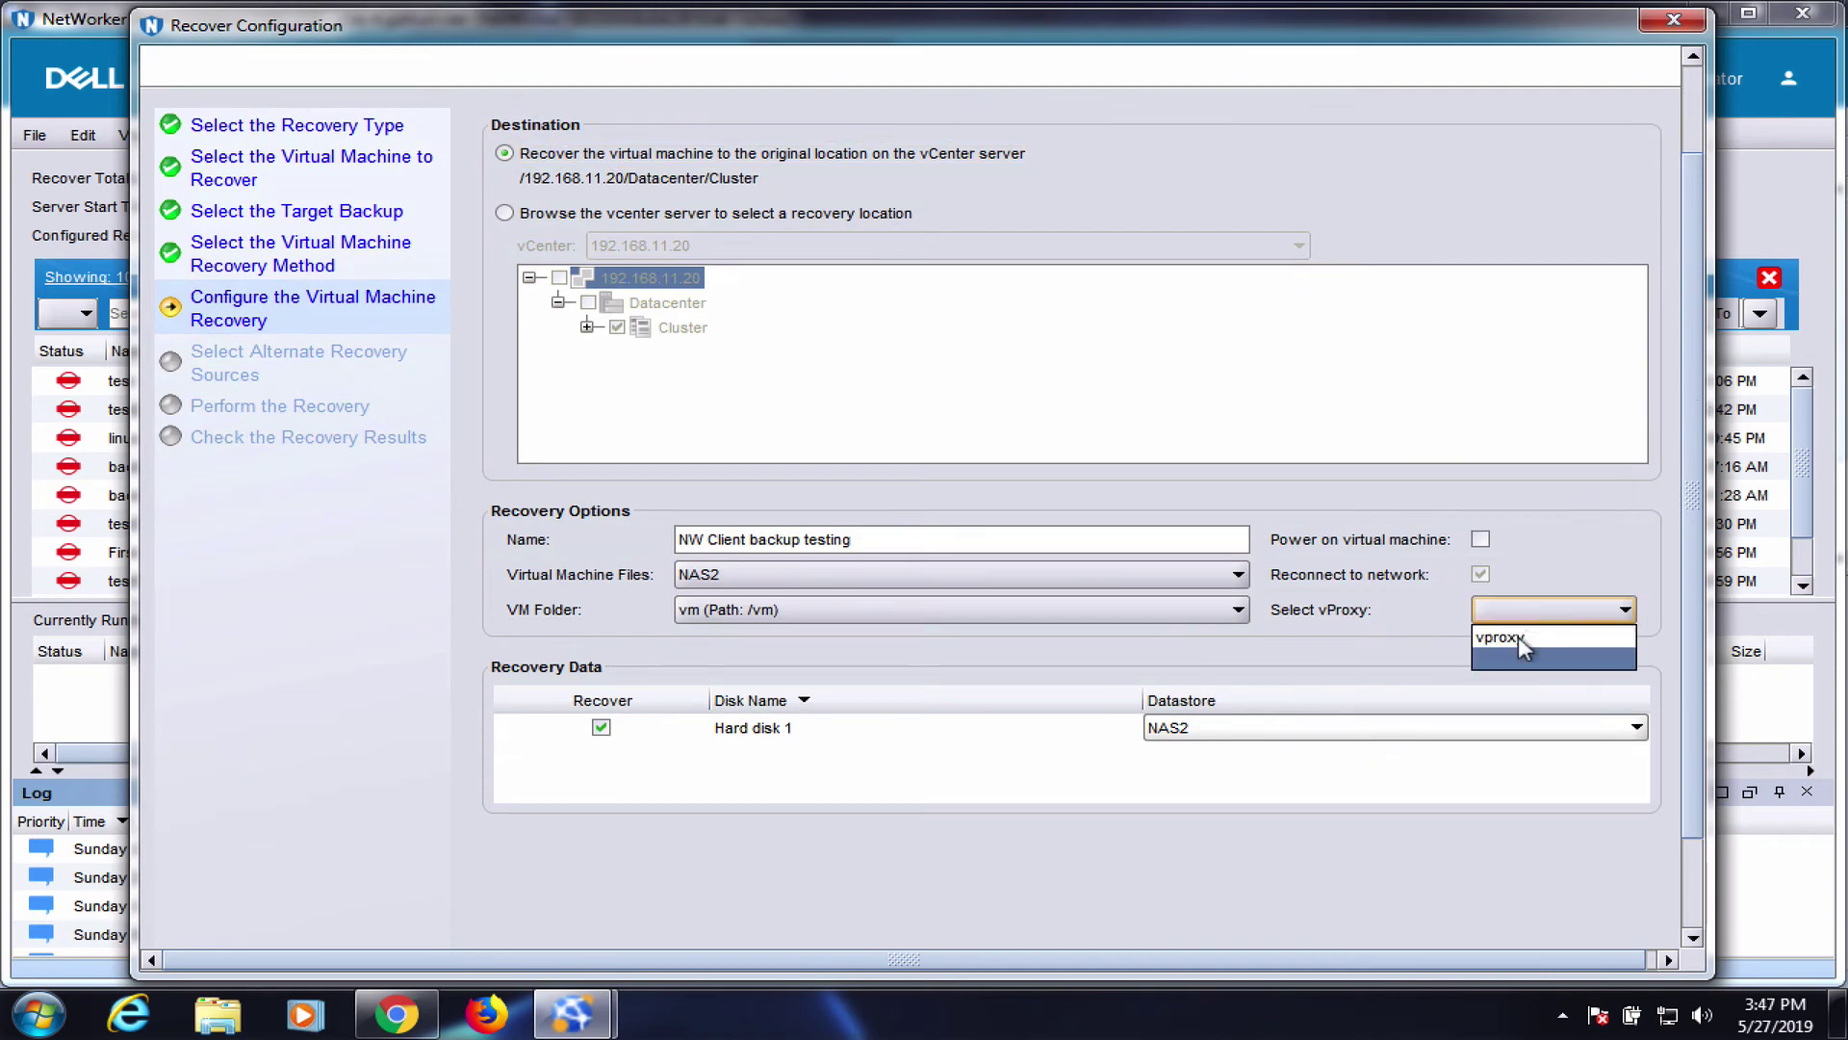
pyautogui.click(1521, 641)
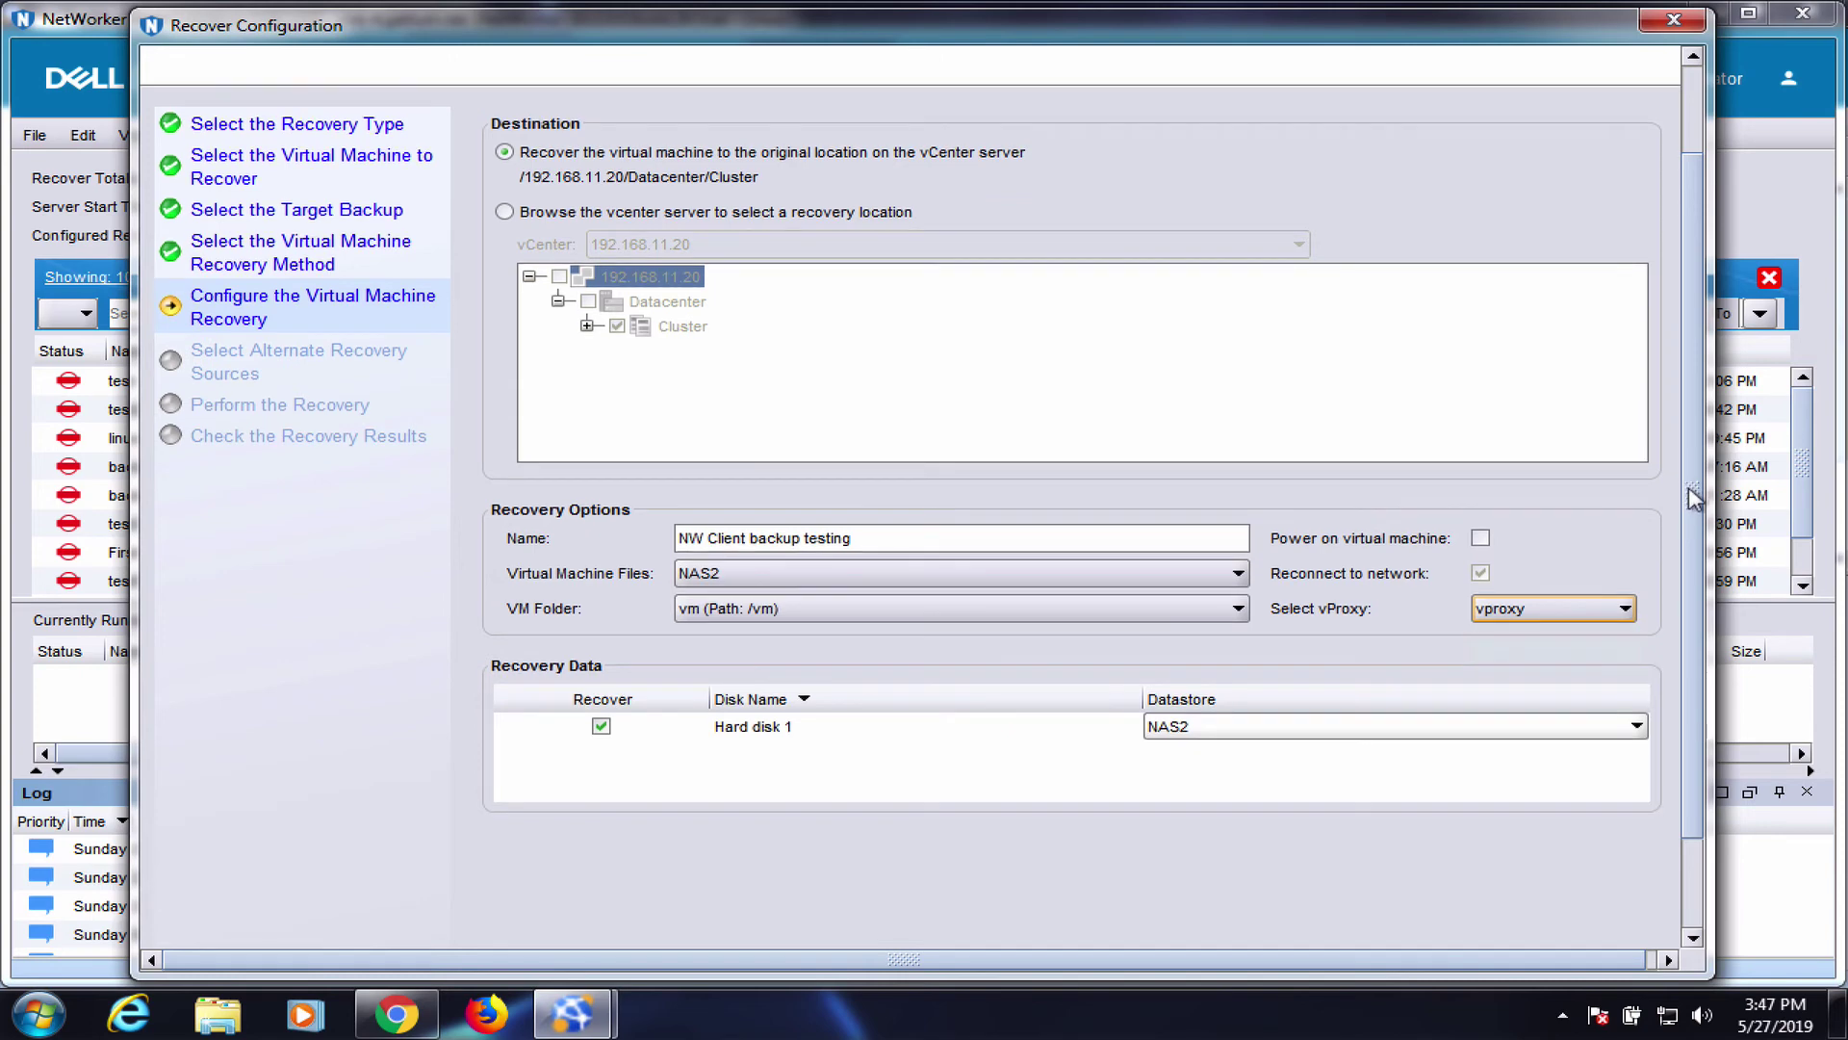
pyautogui.scroll(-1, 1690, 493)
pyautogui.scroll(-3, 1696, 643)
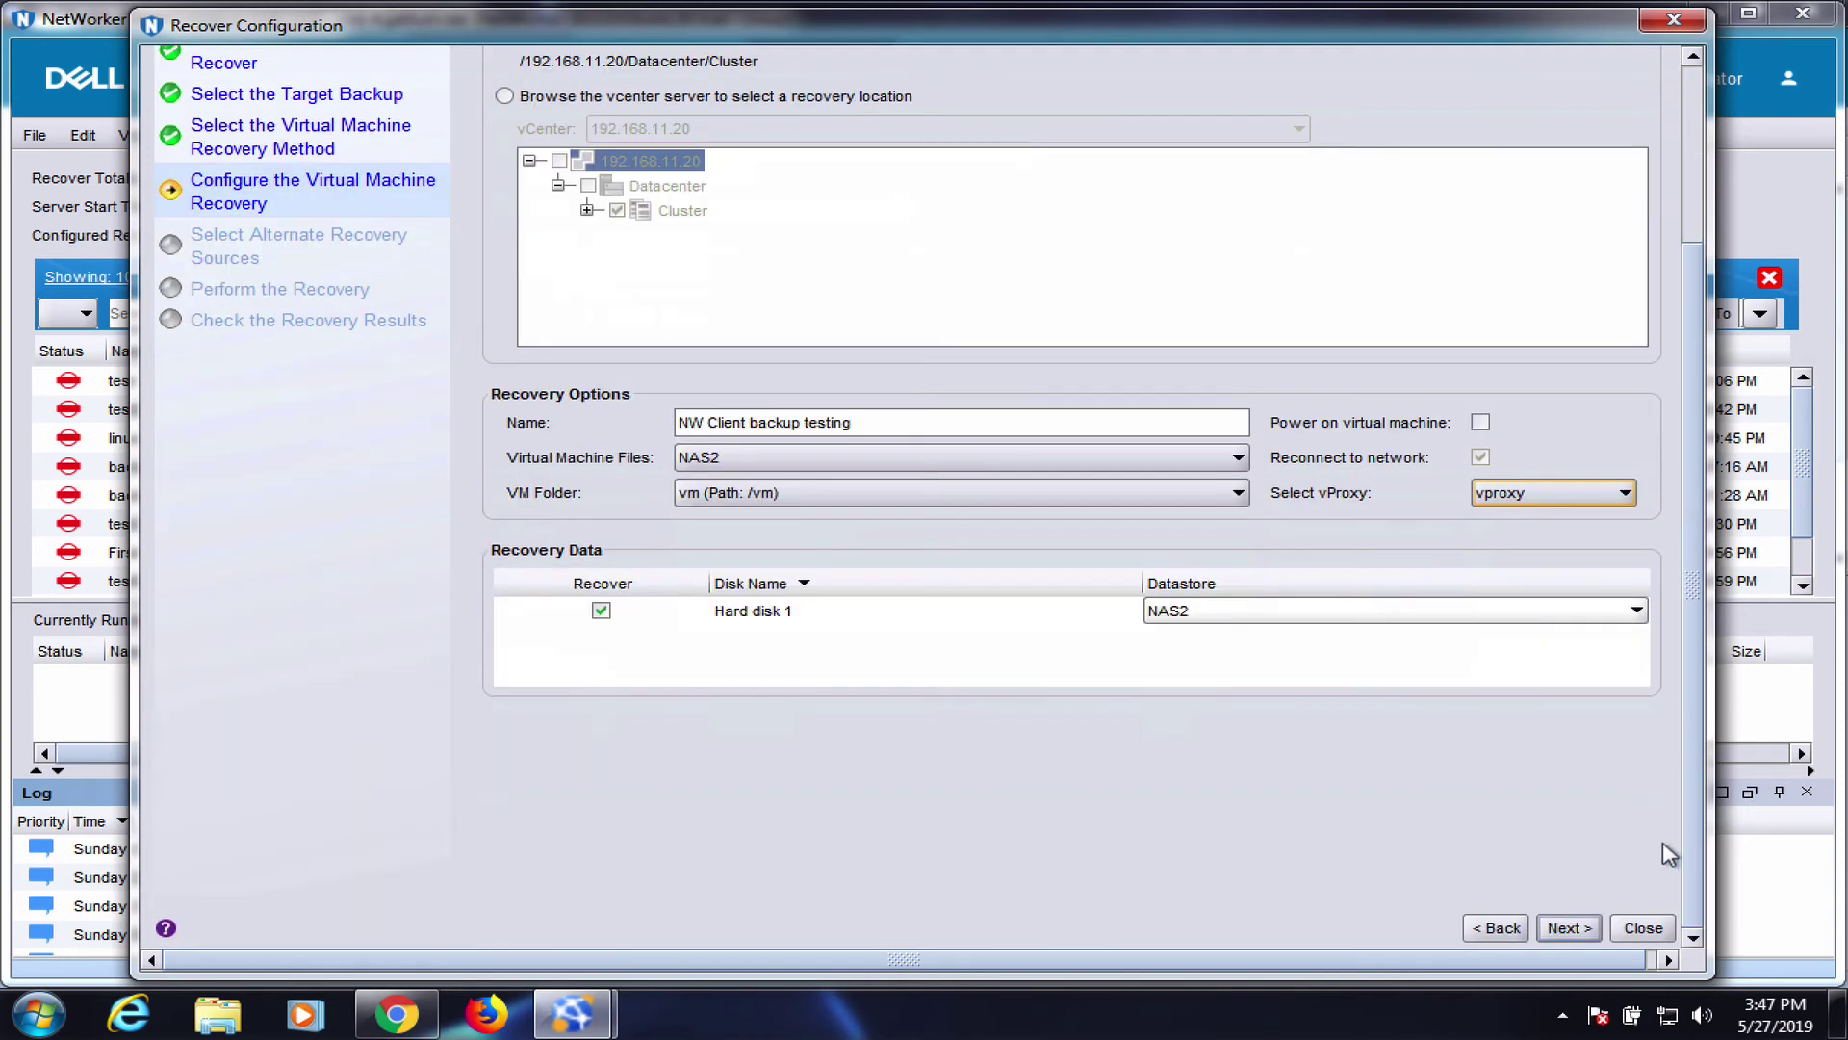
pyautogui.click(1570, 928)
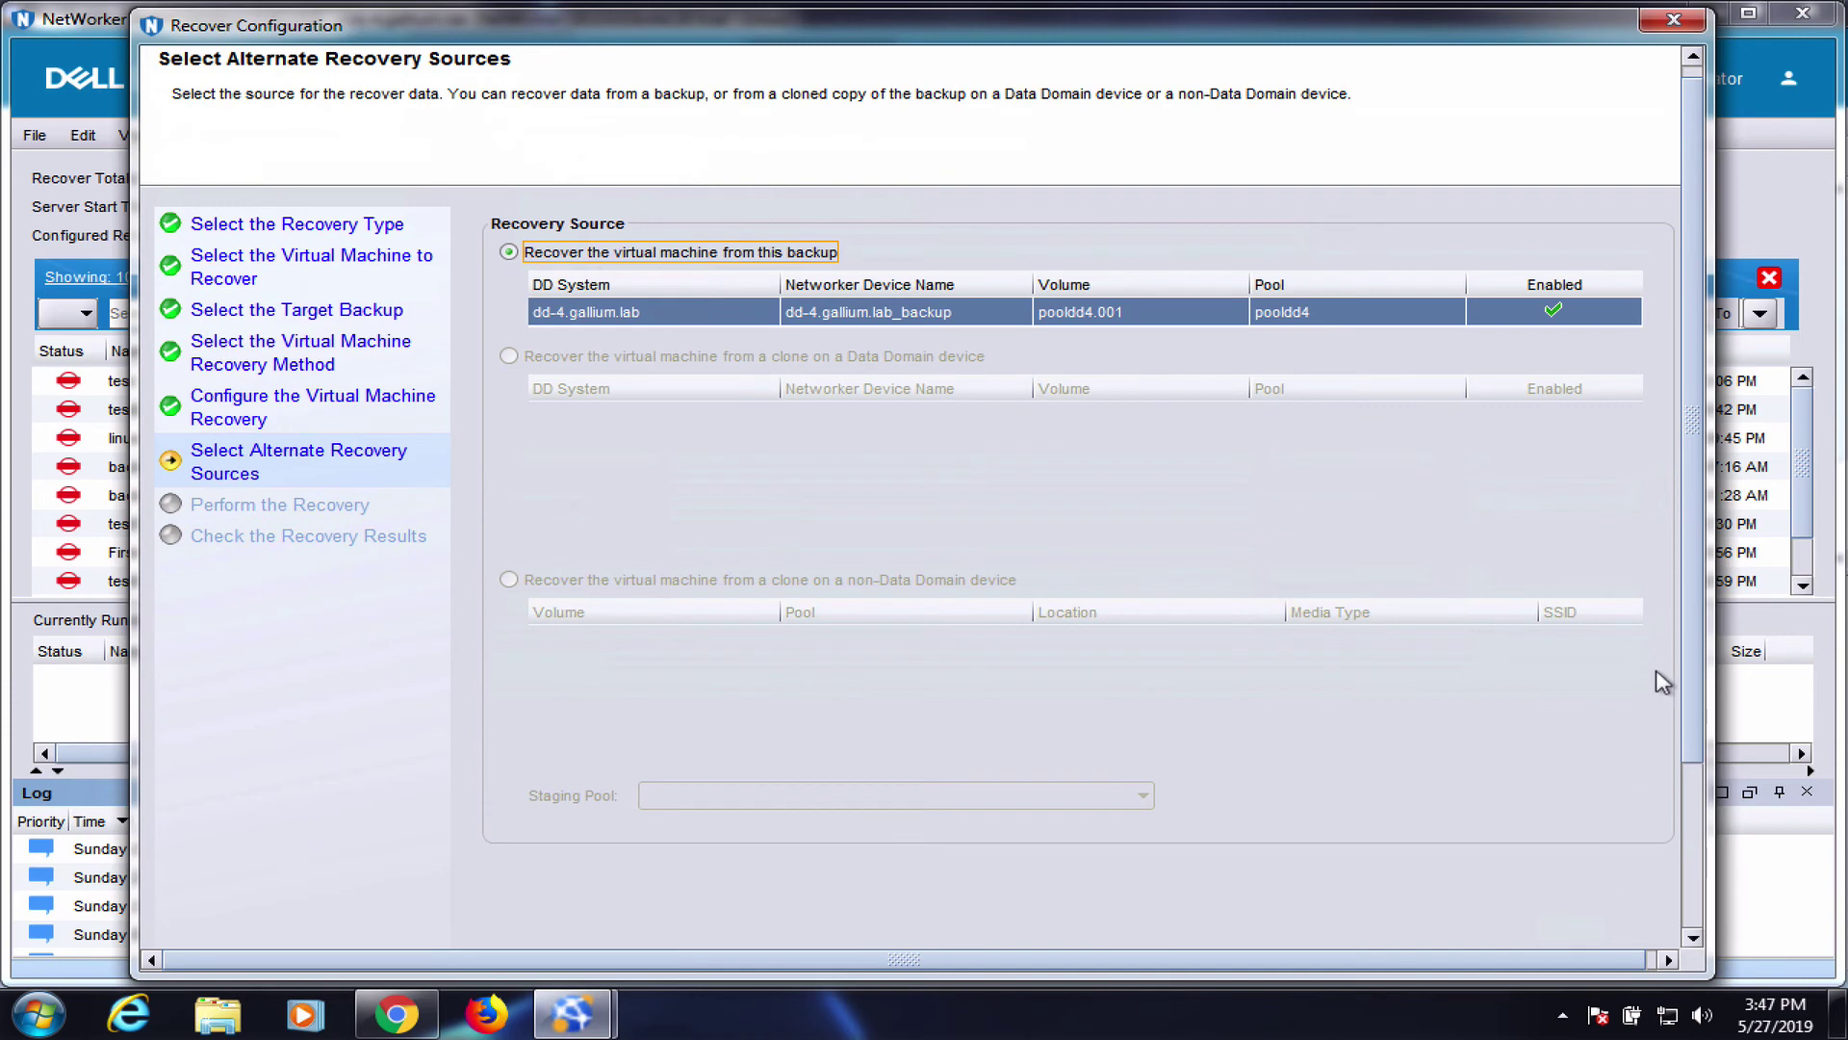
pyautogui.scroll(-5, 1694, 673)
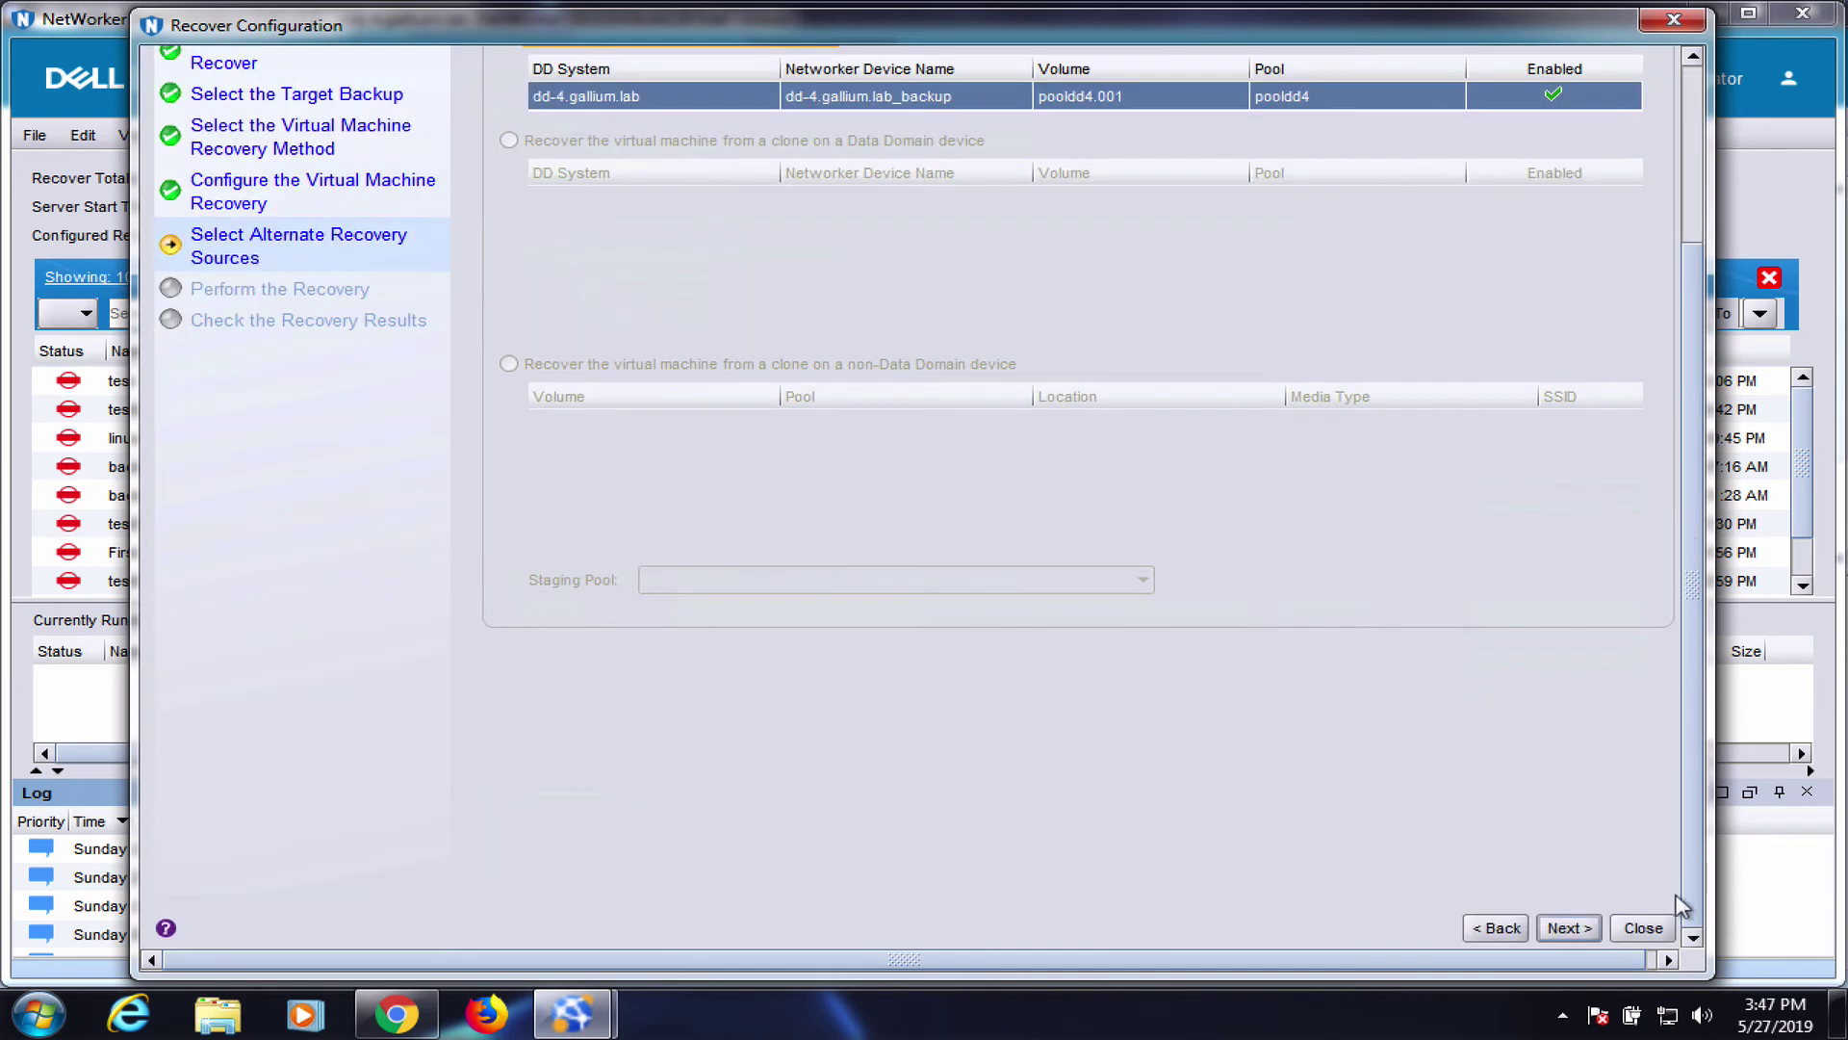
pyautogui.click(1569, 928)
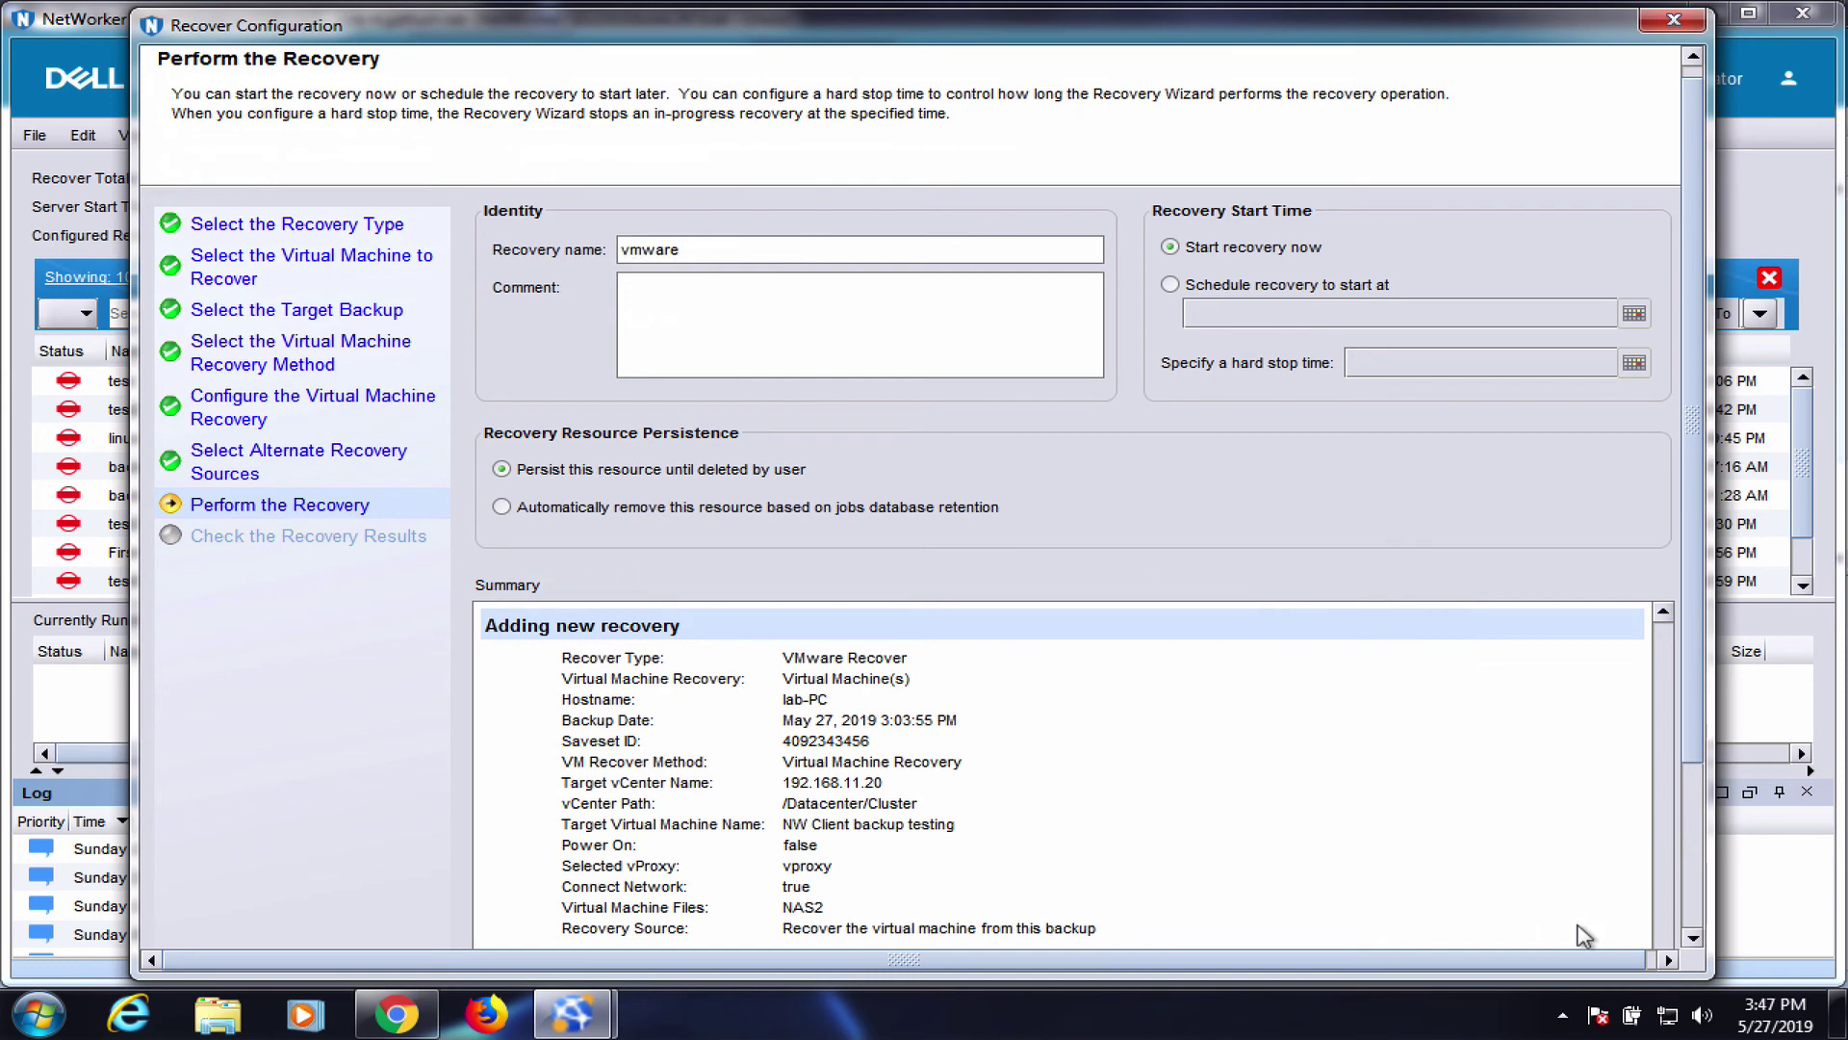
# Complete the recovery name as vmwaretest, then run the recovery and confirm it
pyautogui.write('test')
pyautogui.scroll(-3, 1699, 279)
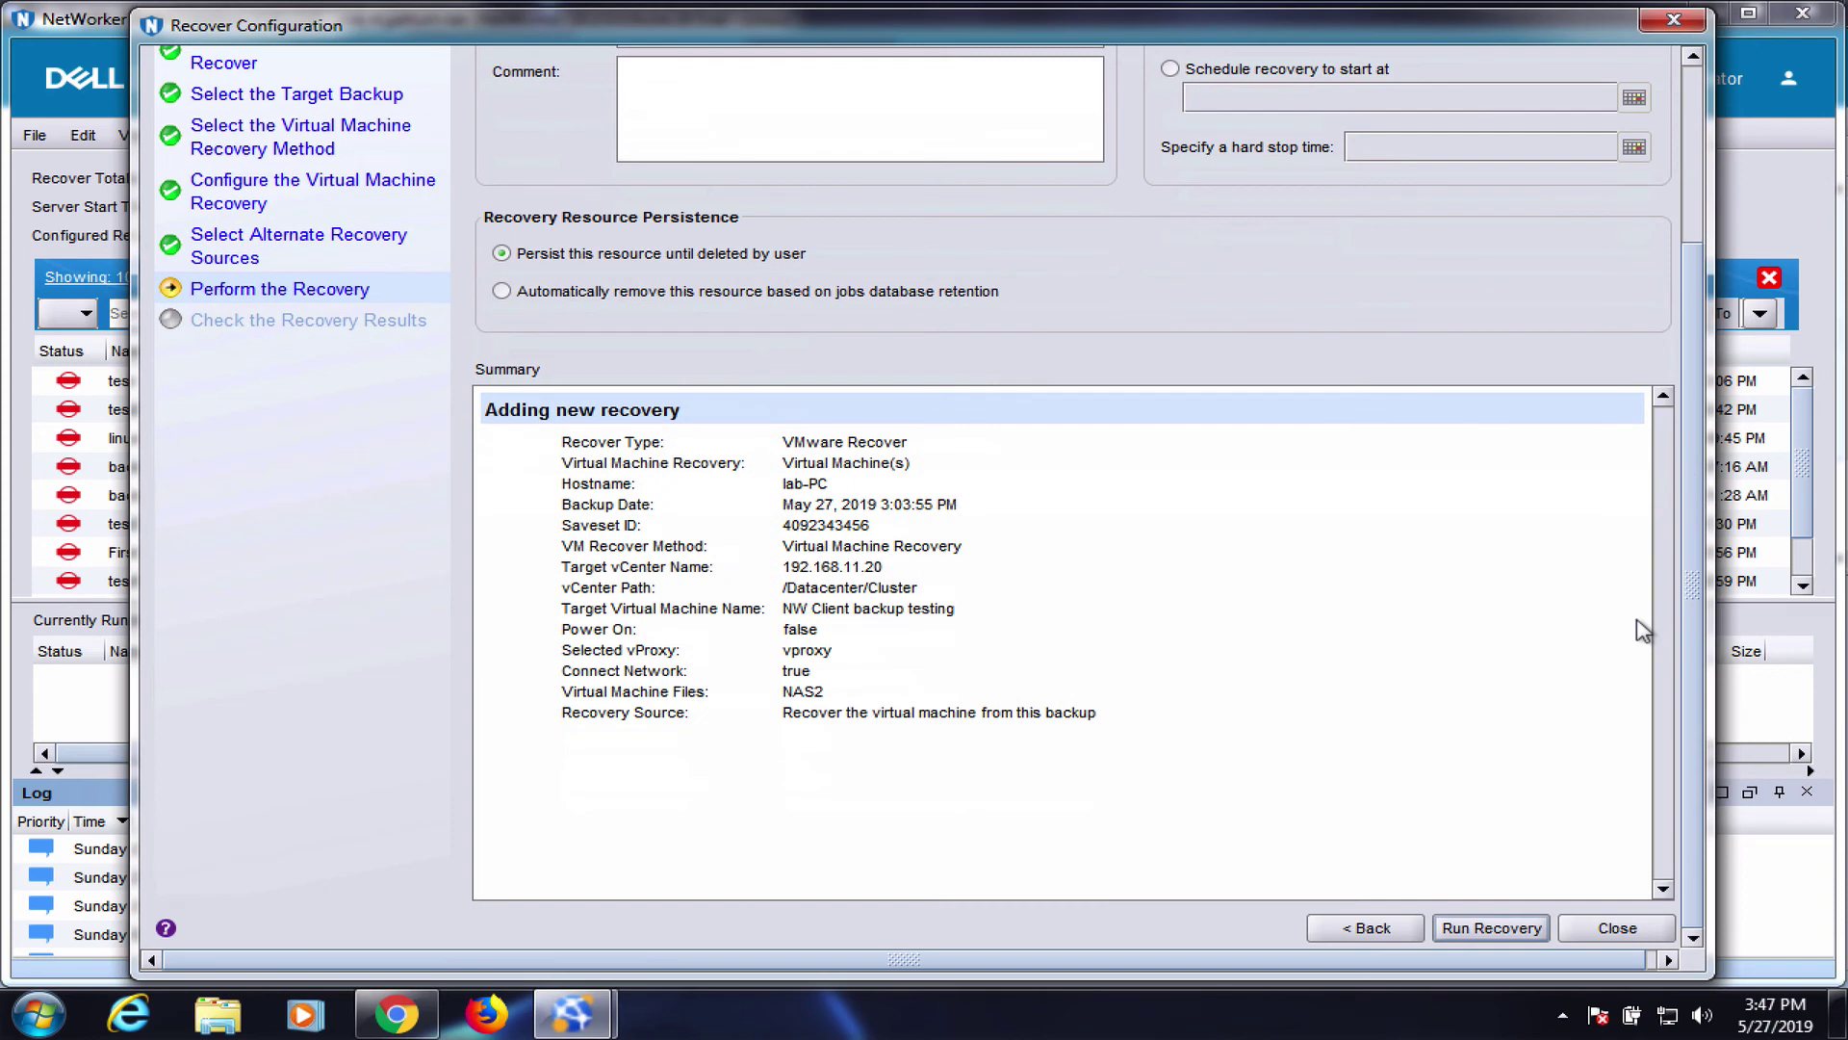
pyautogui.click(1508, 930)
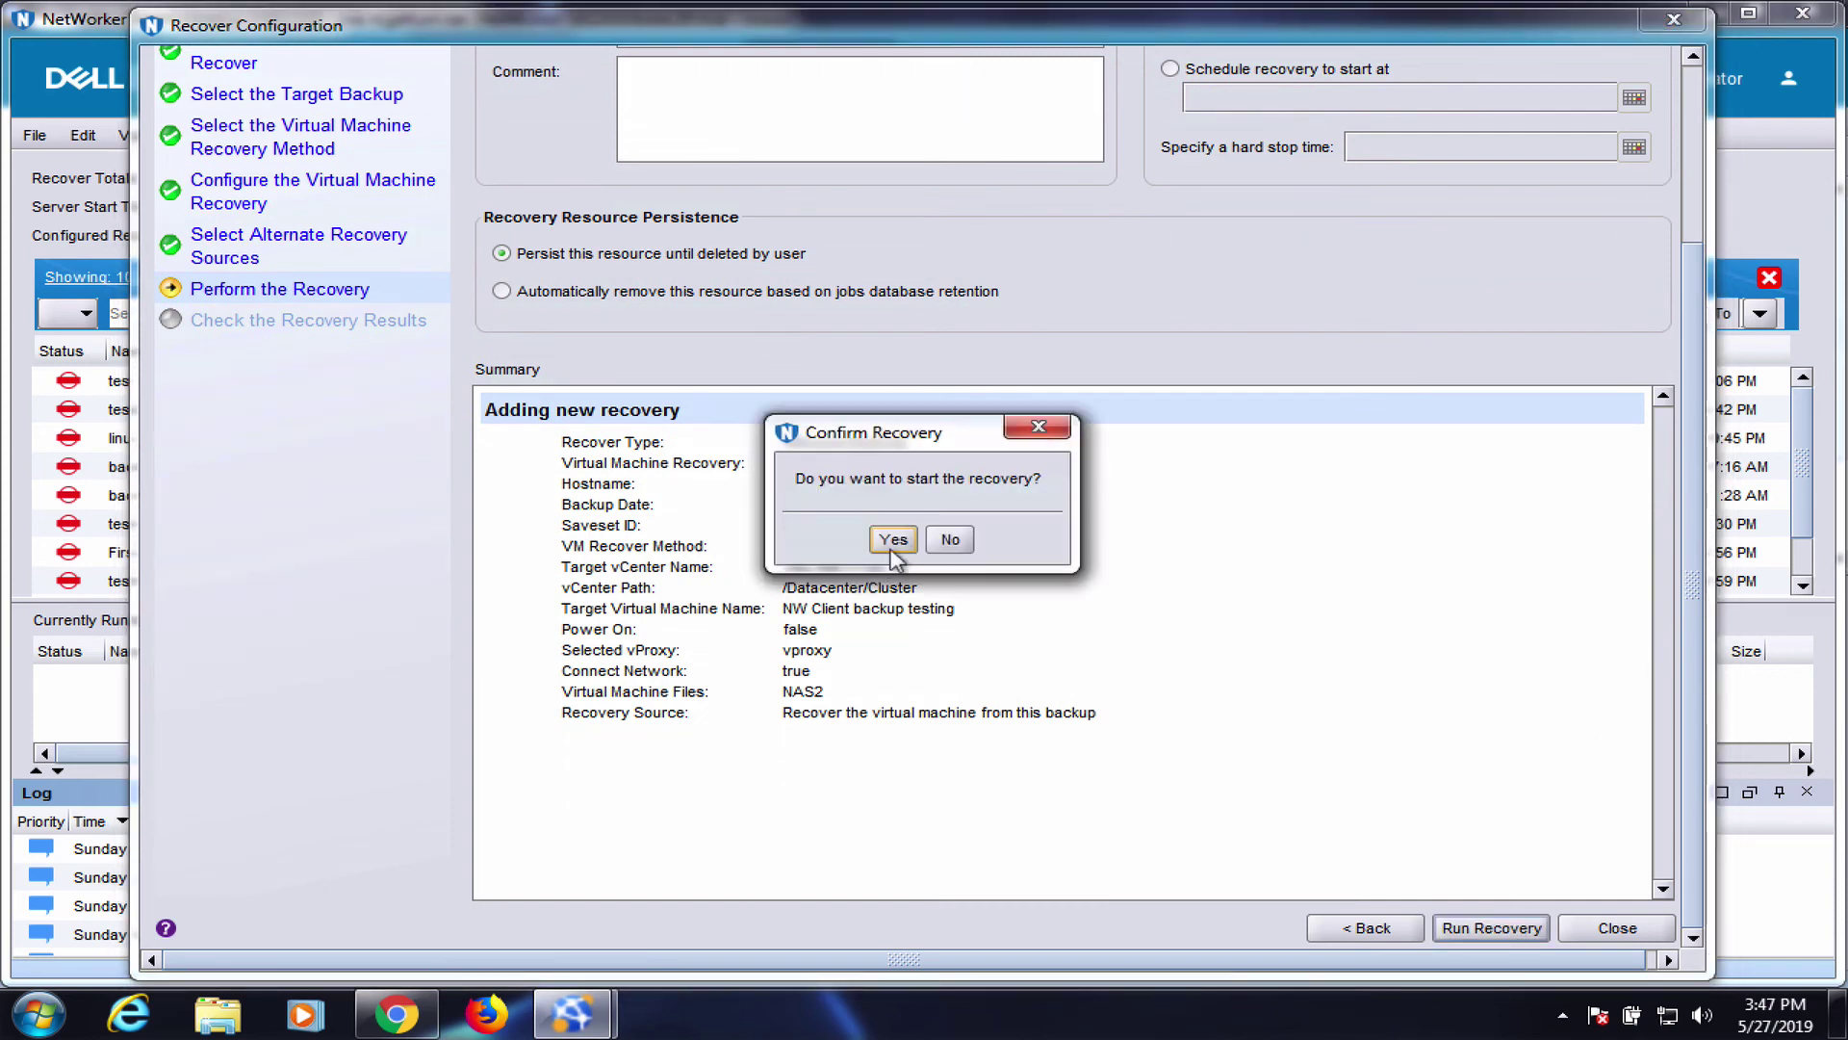
pyautogui.click(892, 545)
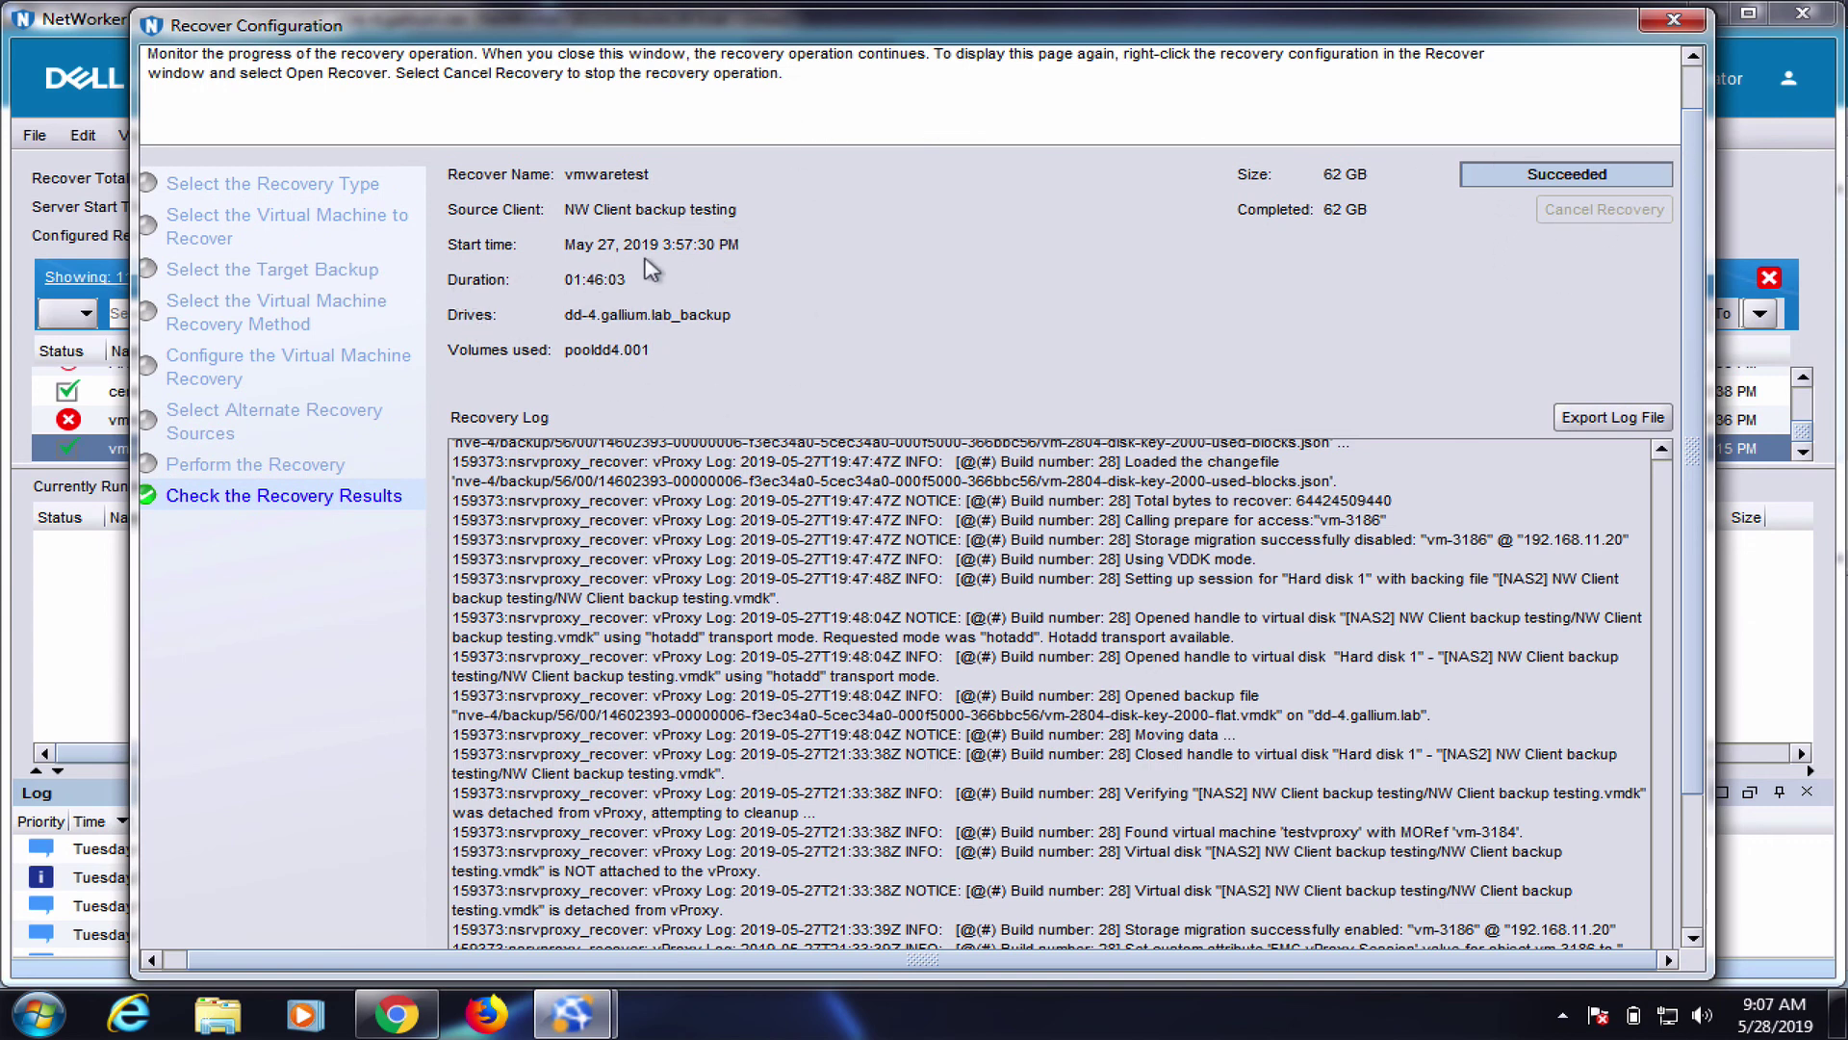
# Scroll the Recovery Log to the 'Virtual machine recovery succeeded' message
pyautogui.moveTo(1692, 238); pyautogui.dragTo(1696, 398)
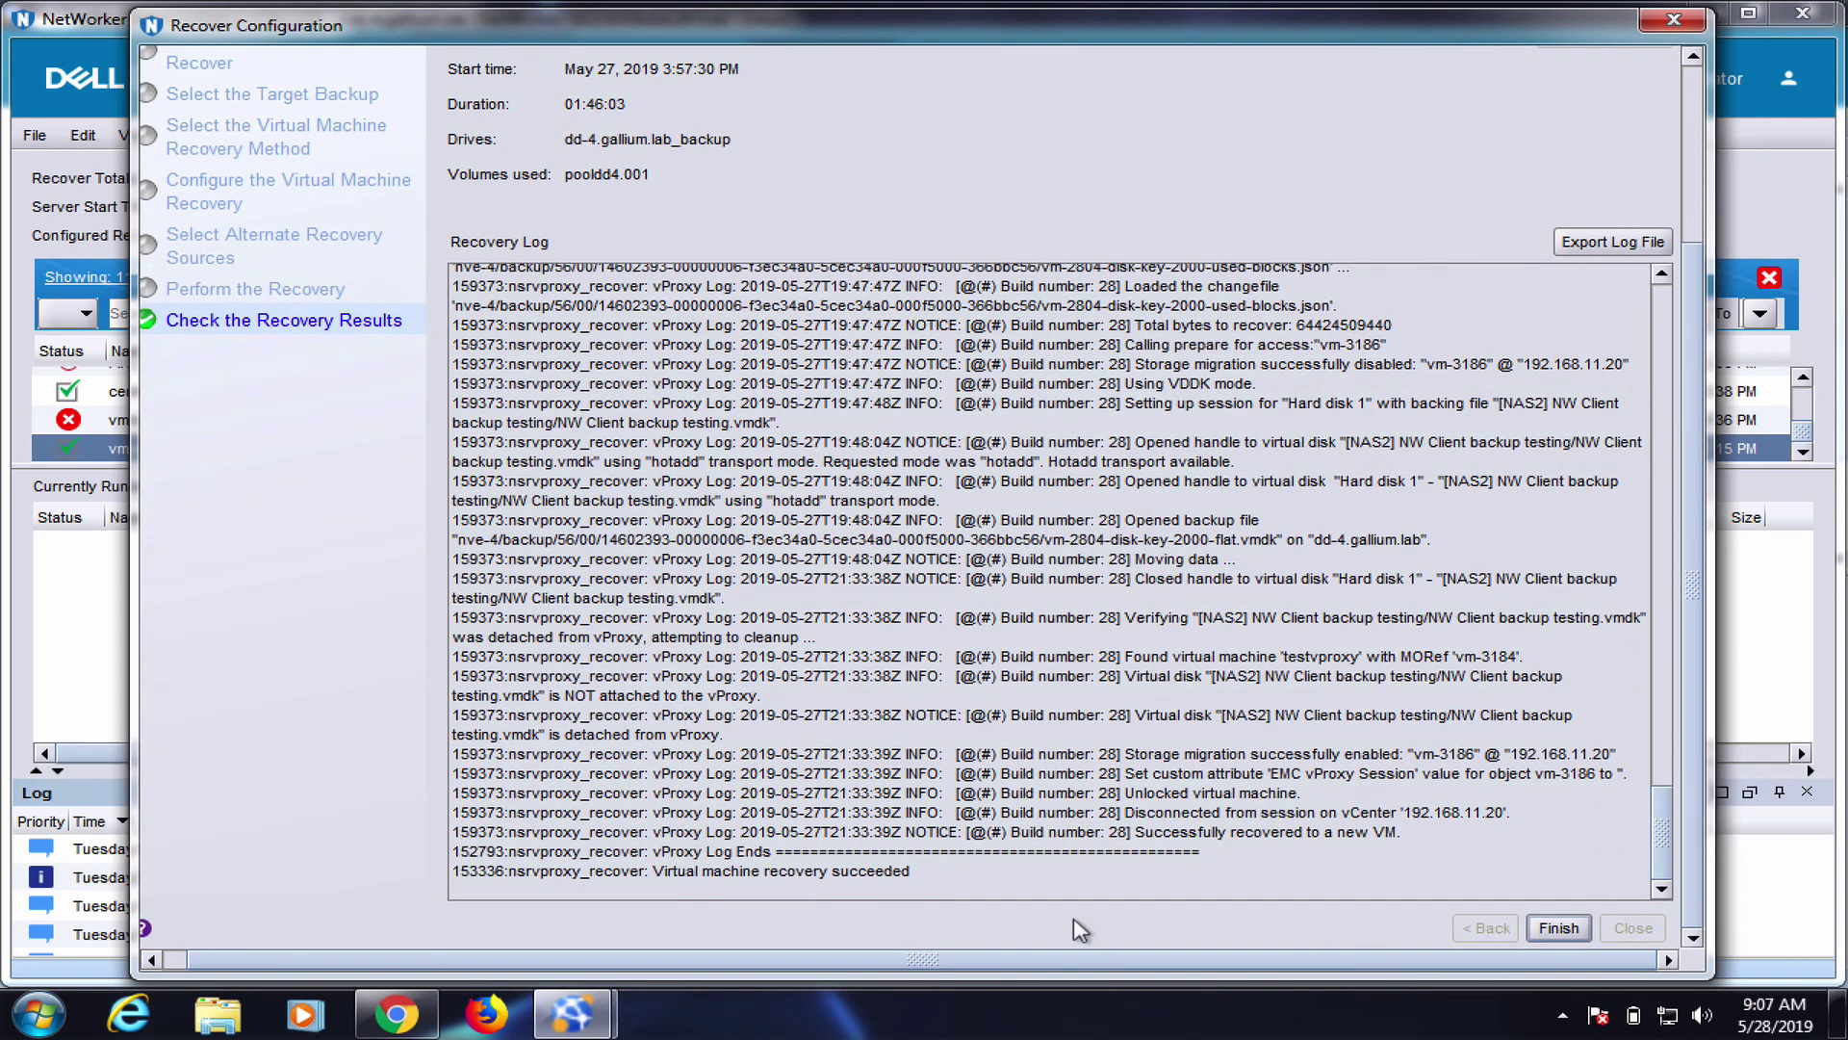